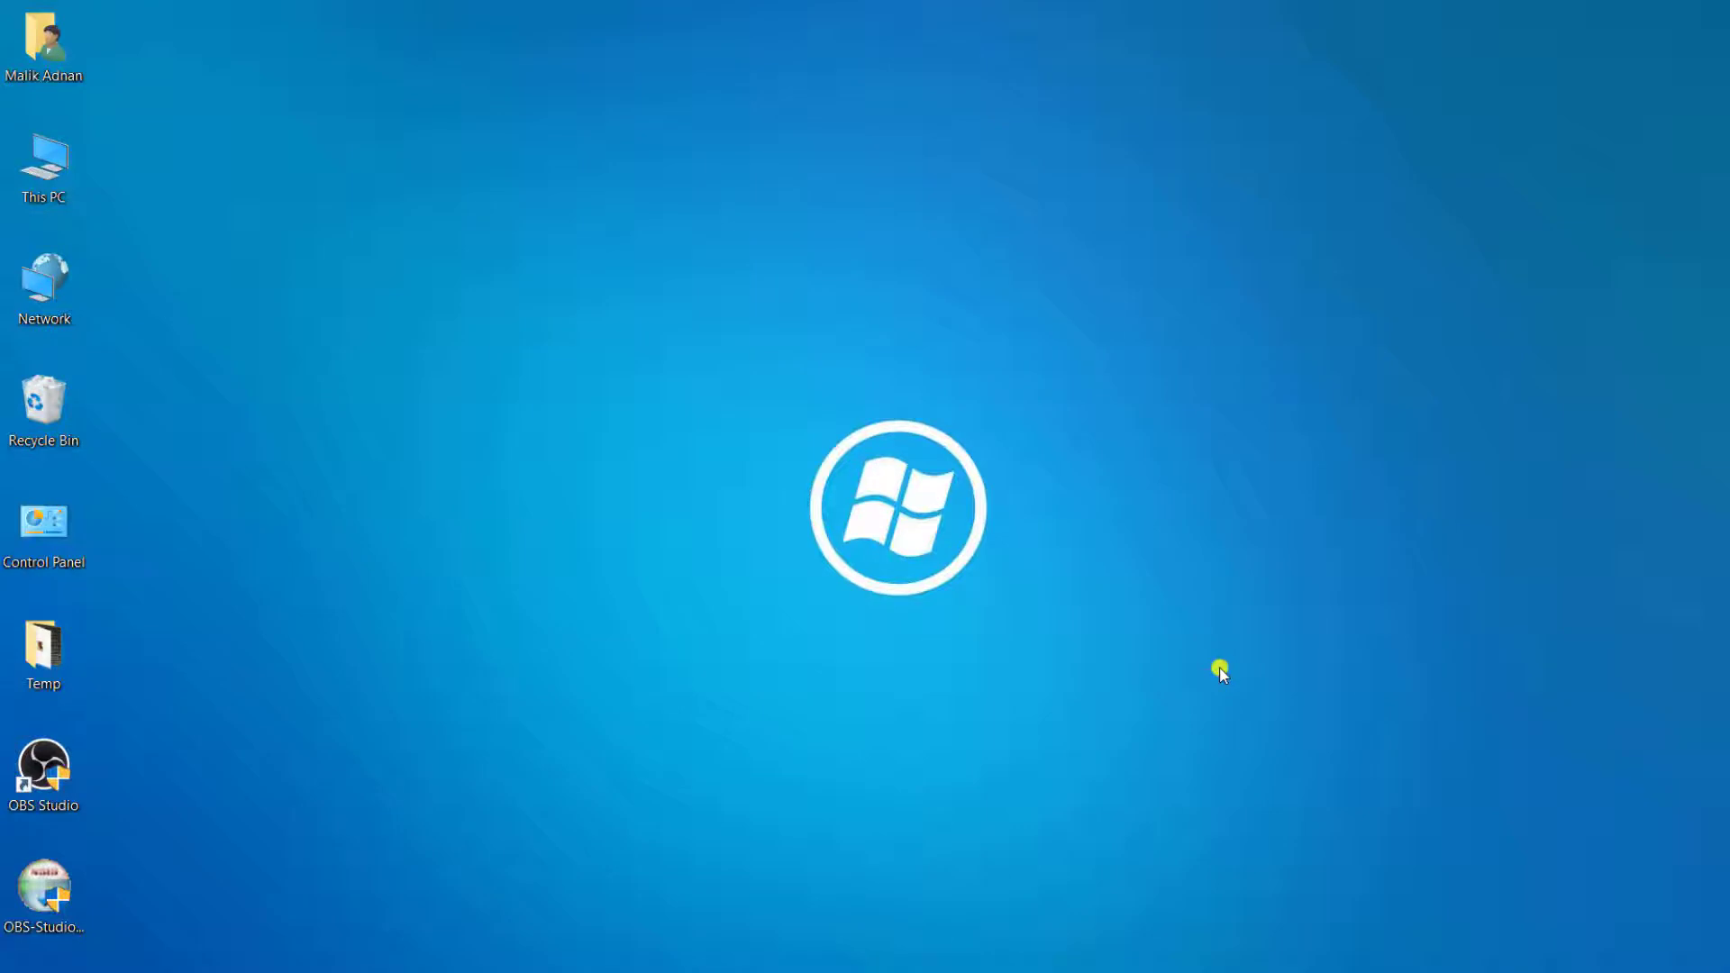
Move the OBS Studio shortcut to an open area of the desktop and launch OBS Studio from it.
left_click_drag(45, 888, 467, 300)
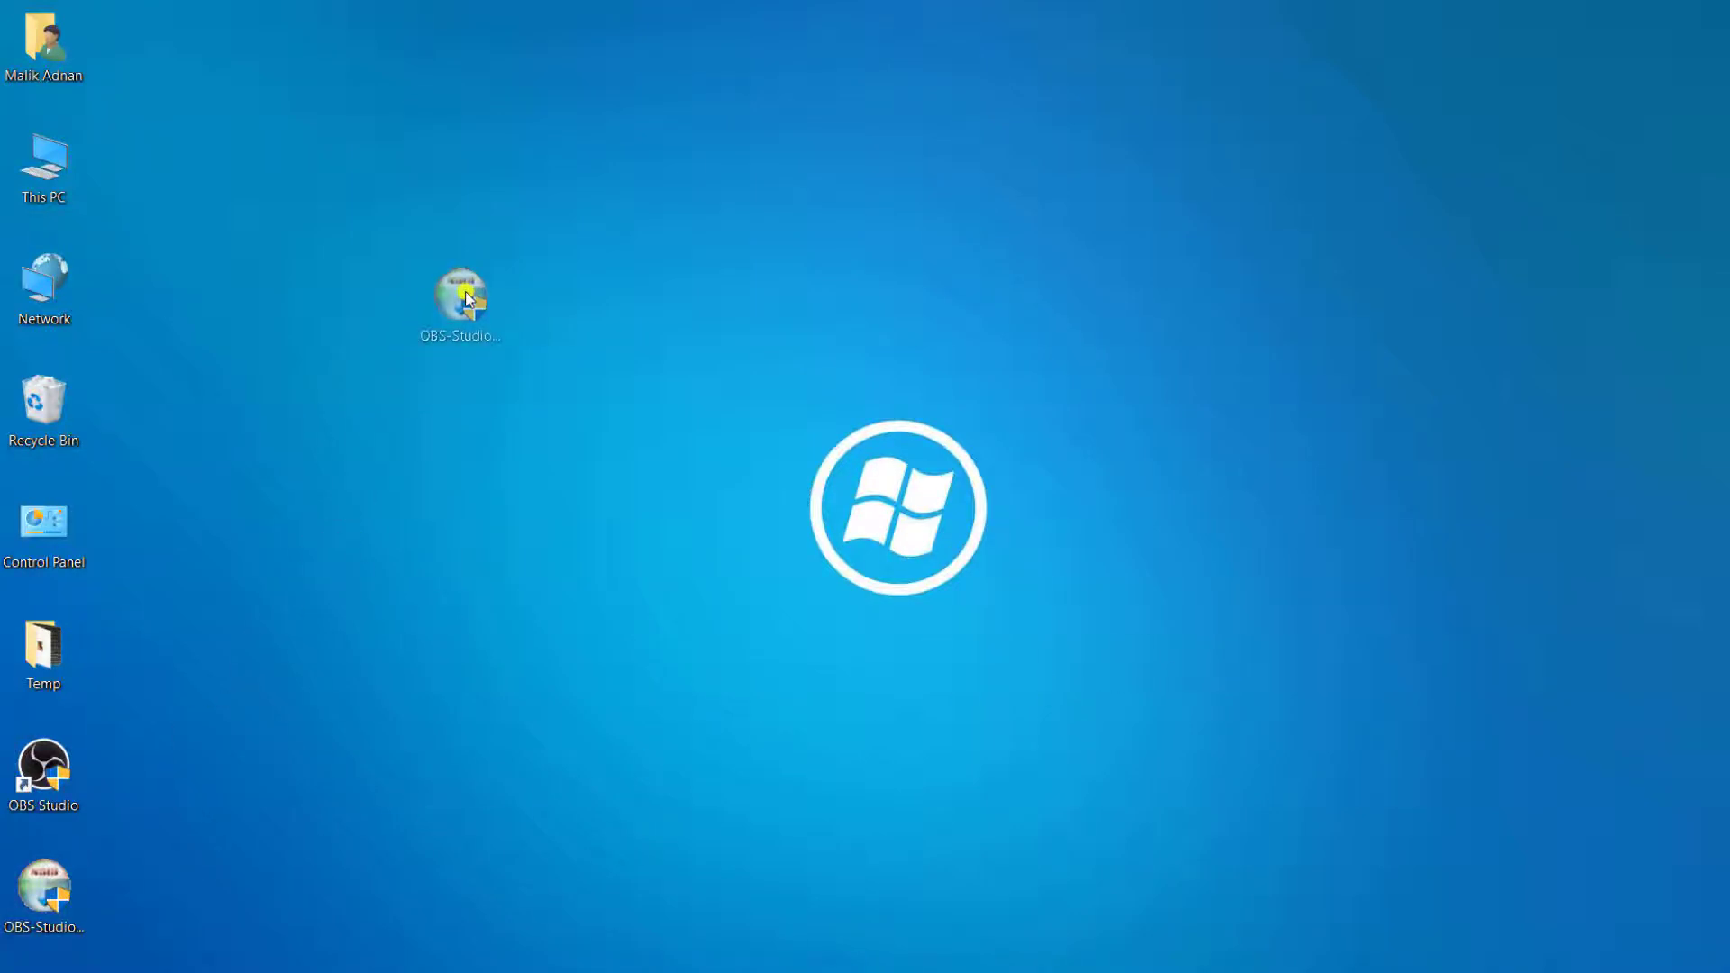
left_click_drag(467, 299, 50, 888)
left_click_drag(74, 775, 441, 313)
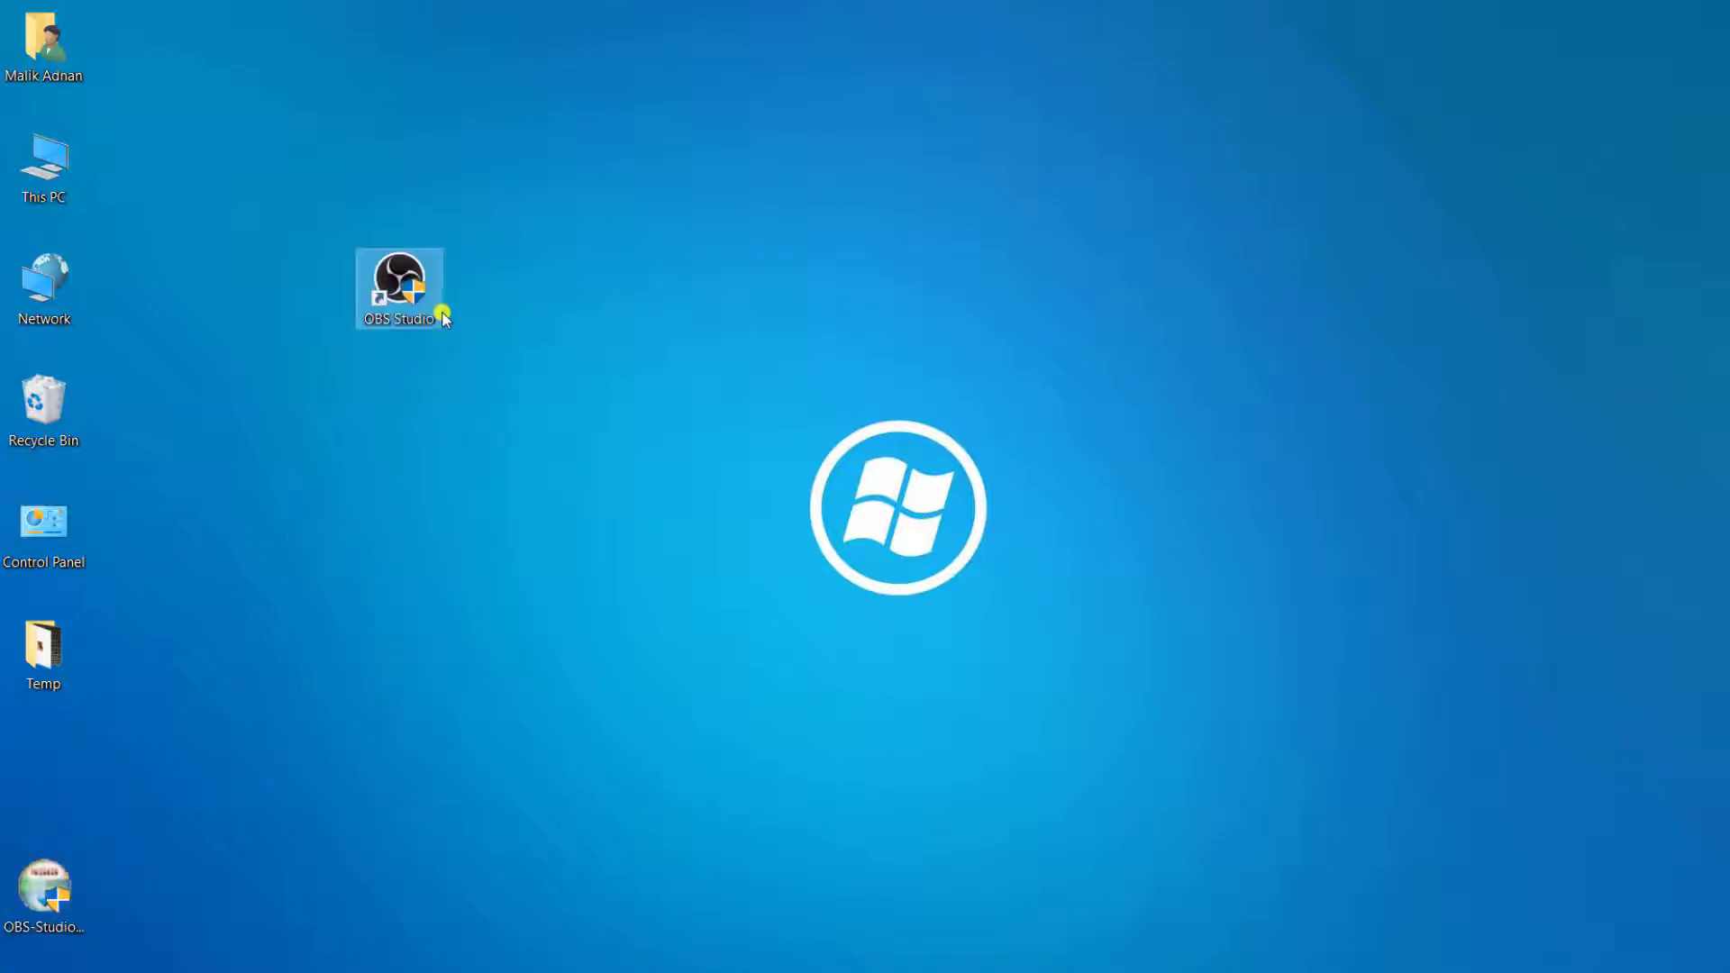
right_click(392, 290)
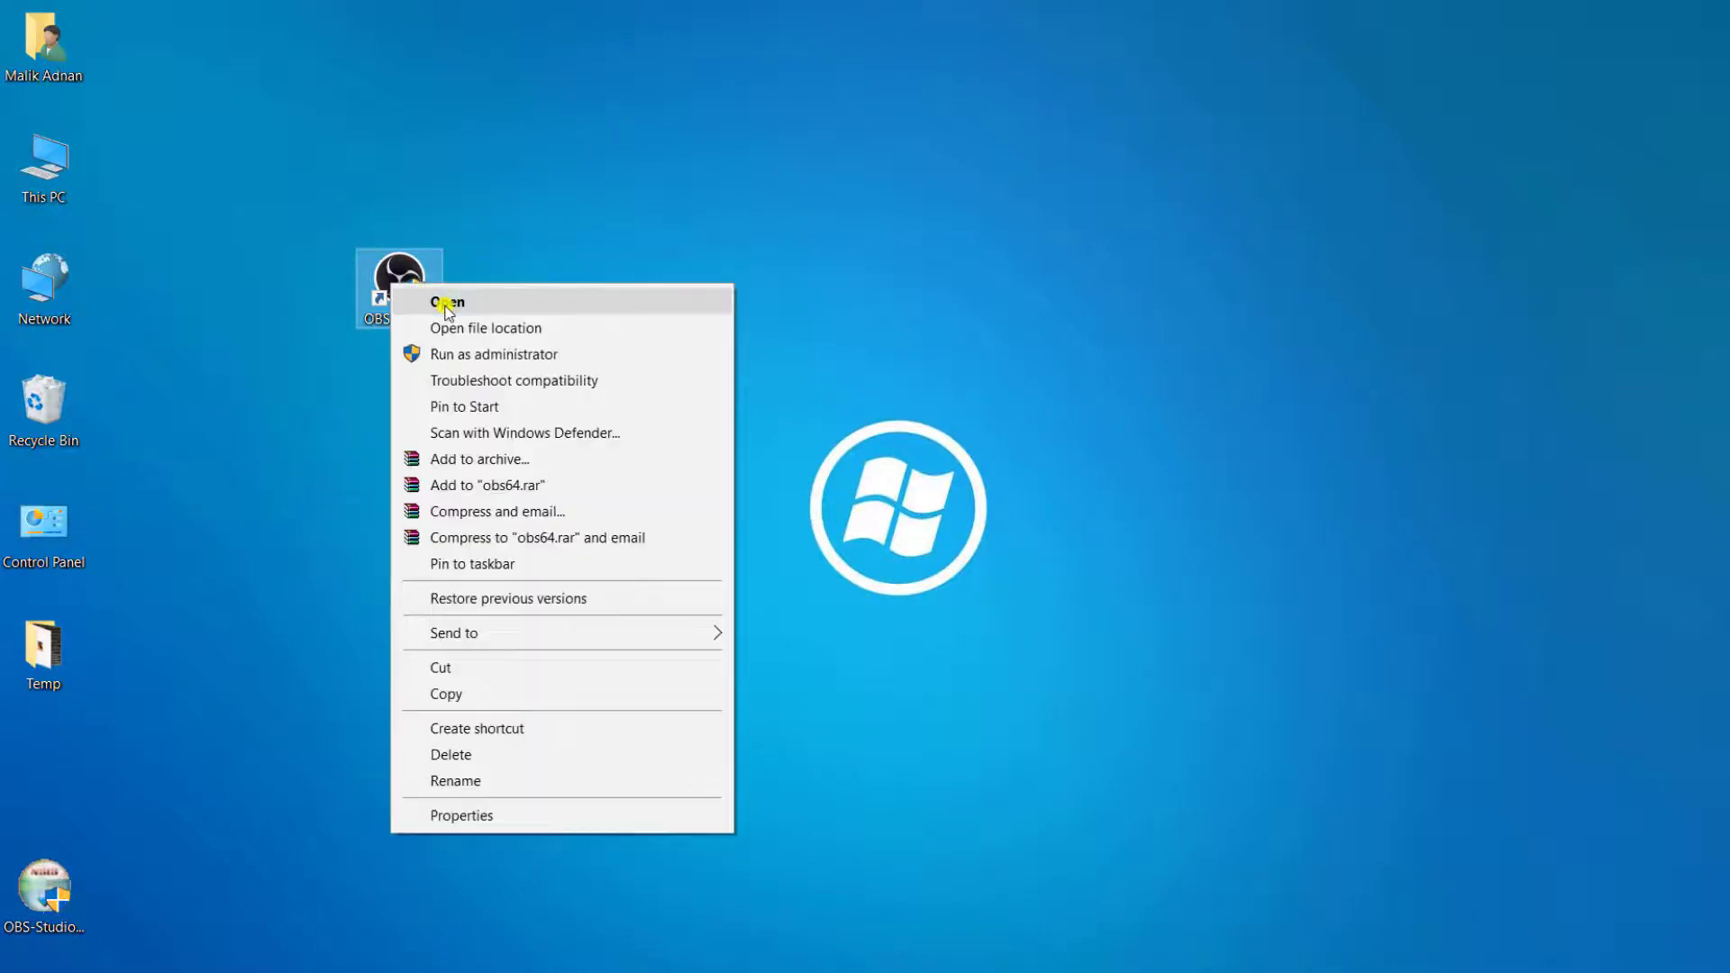
left_click(447, 303)
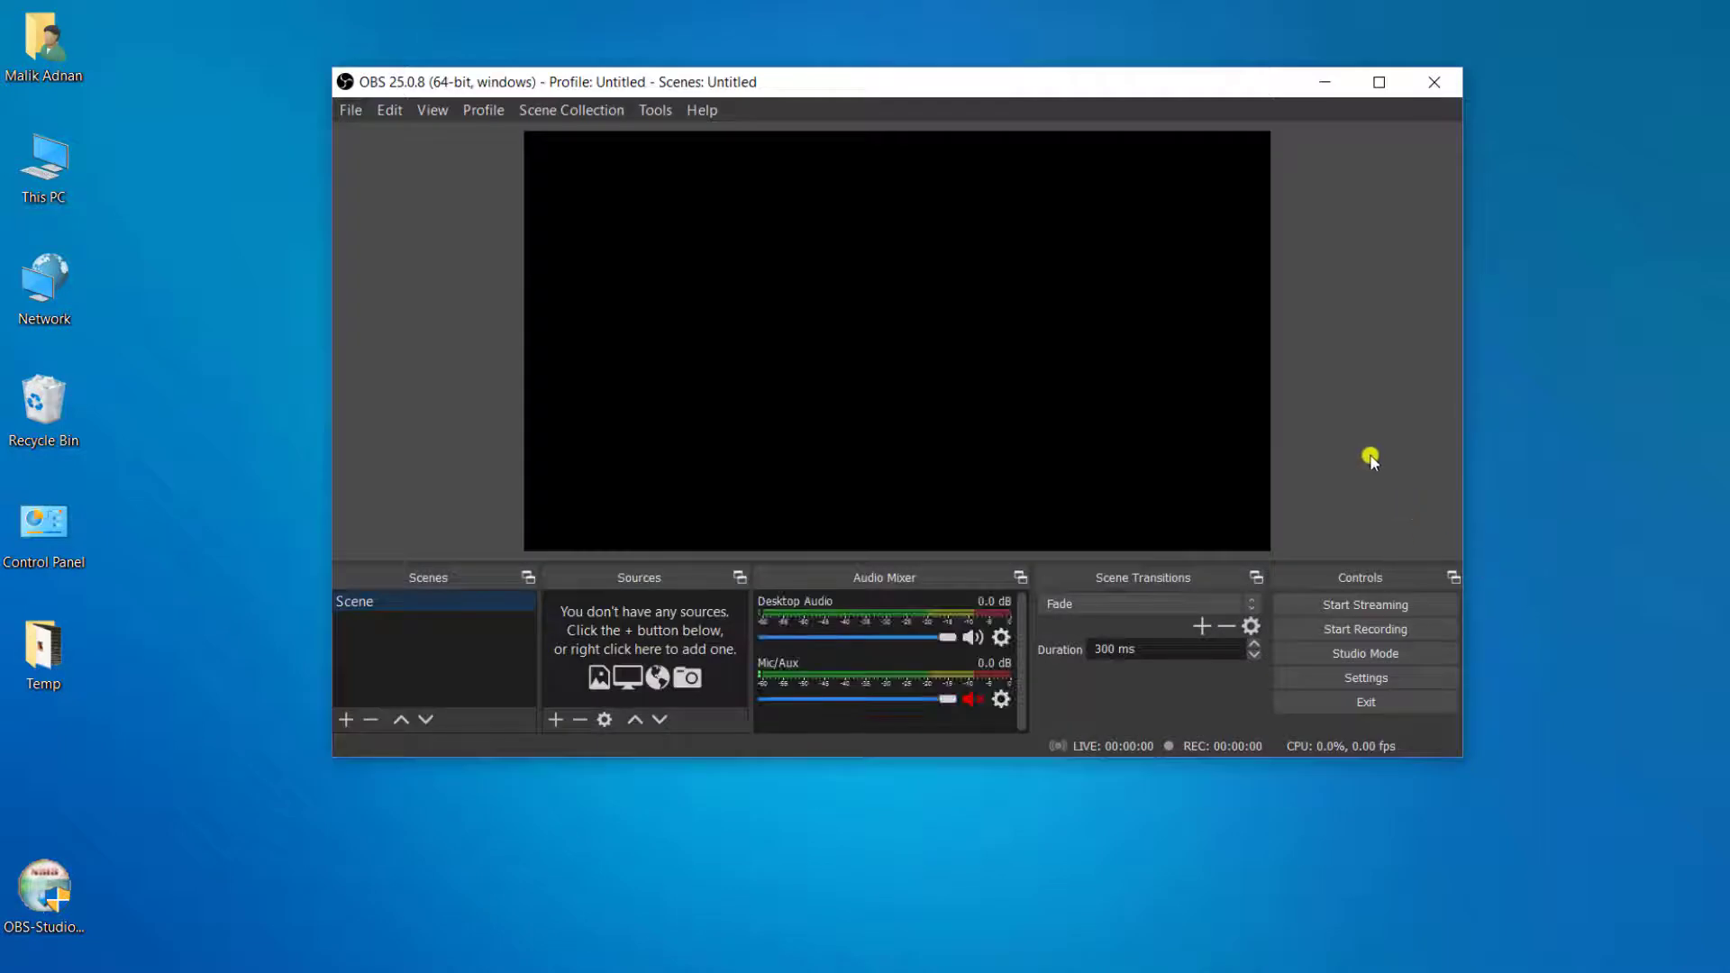
Add a new visible Display Capture source to the scene and move its properties window aside.
mouse_move(1069, 85)
left_mouse_down()
mouse_move(1127, 85)
mouse_move(1079, 98)
left_mouse_up()
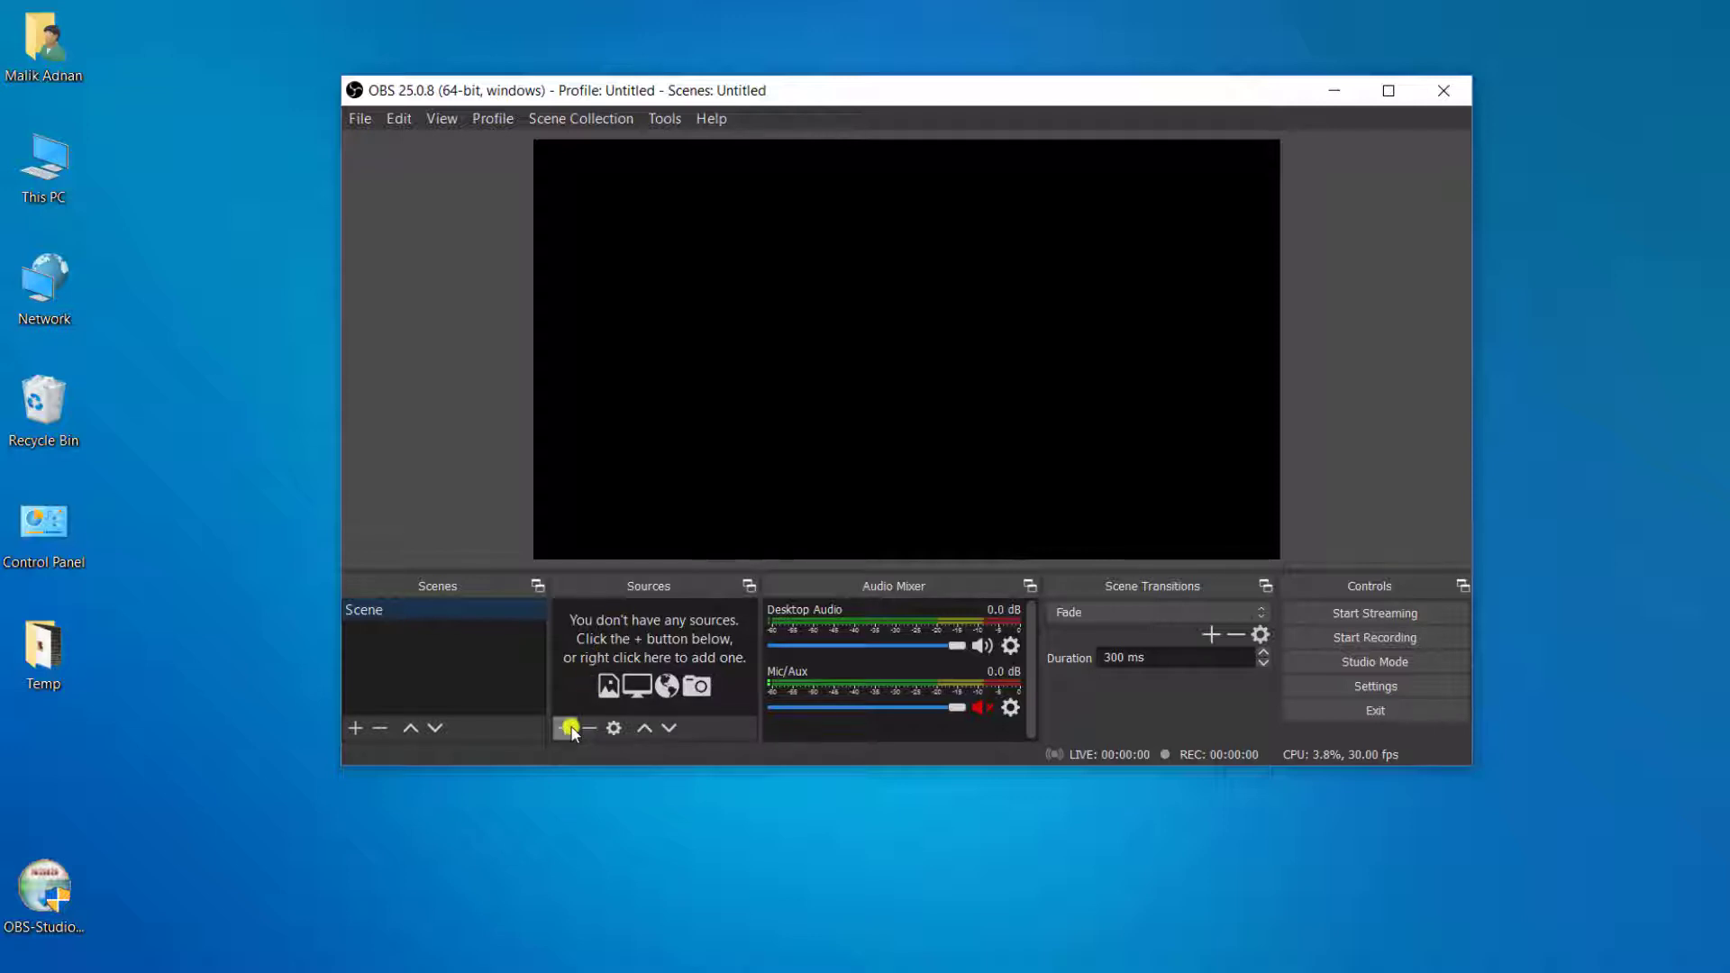
left_click(566, 729)
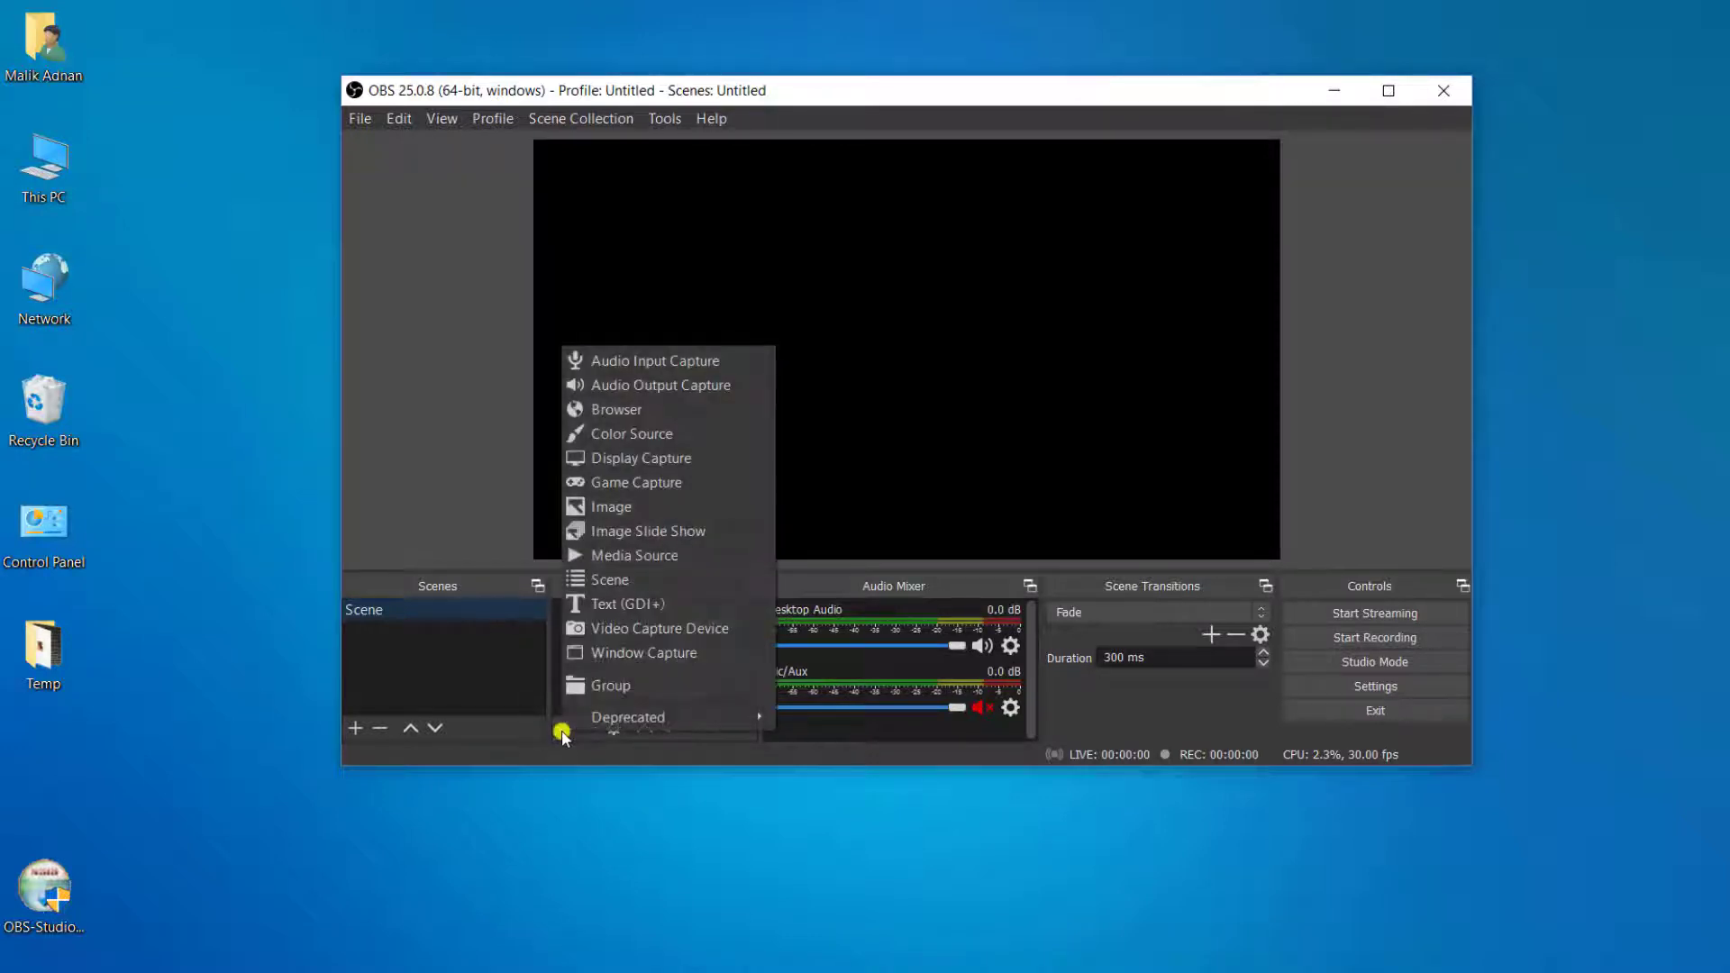
left_click(672, 457)
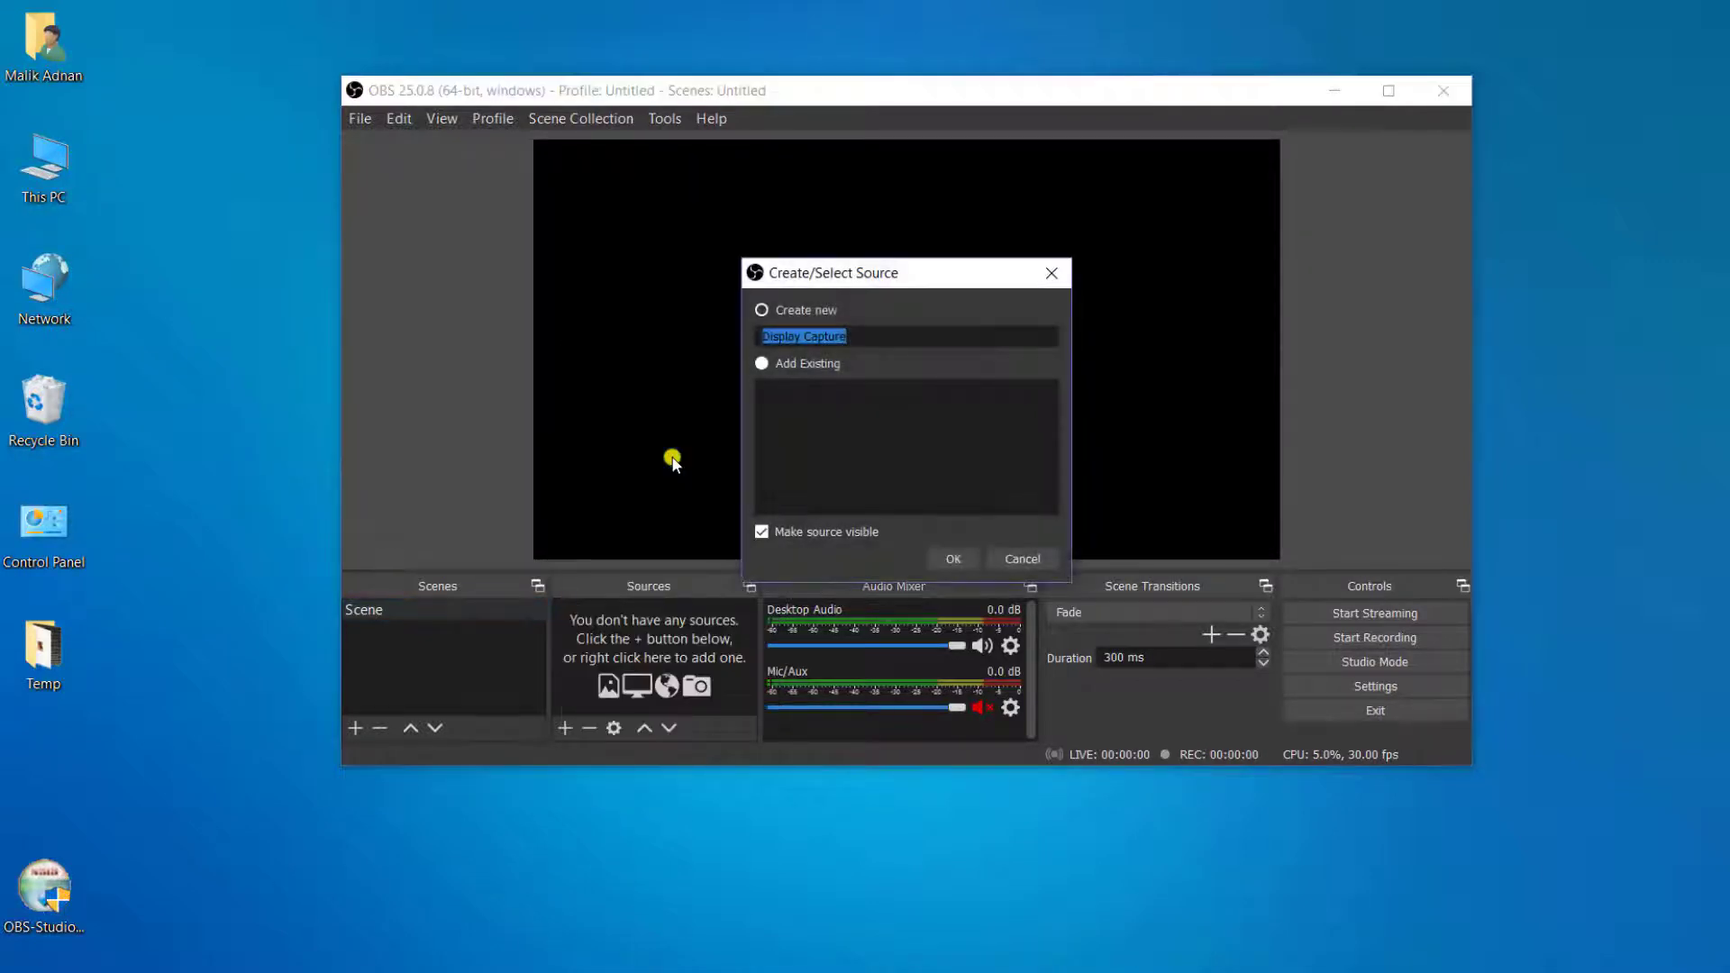
left_click(957, 558)
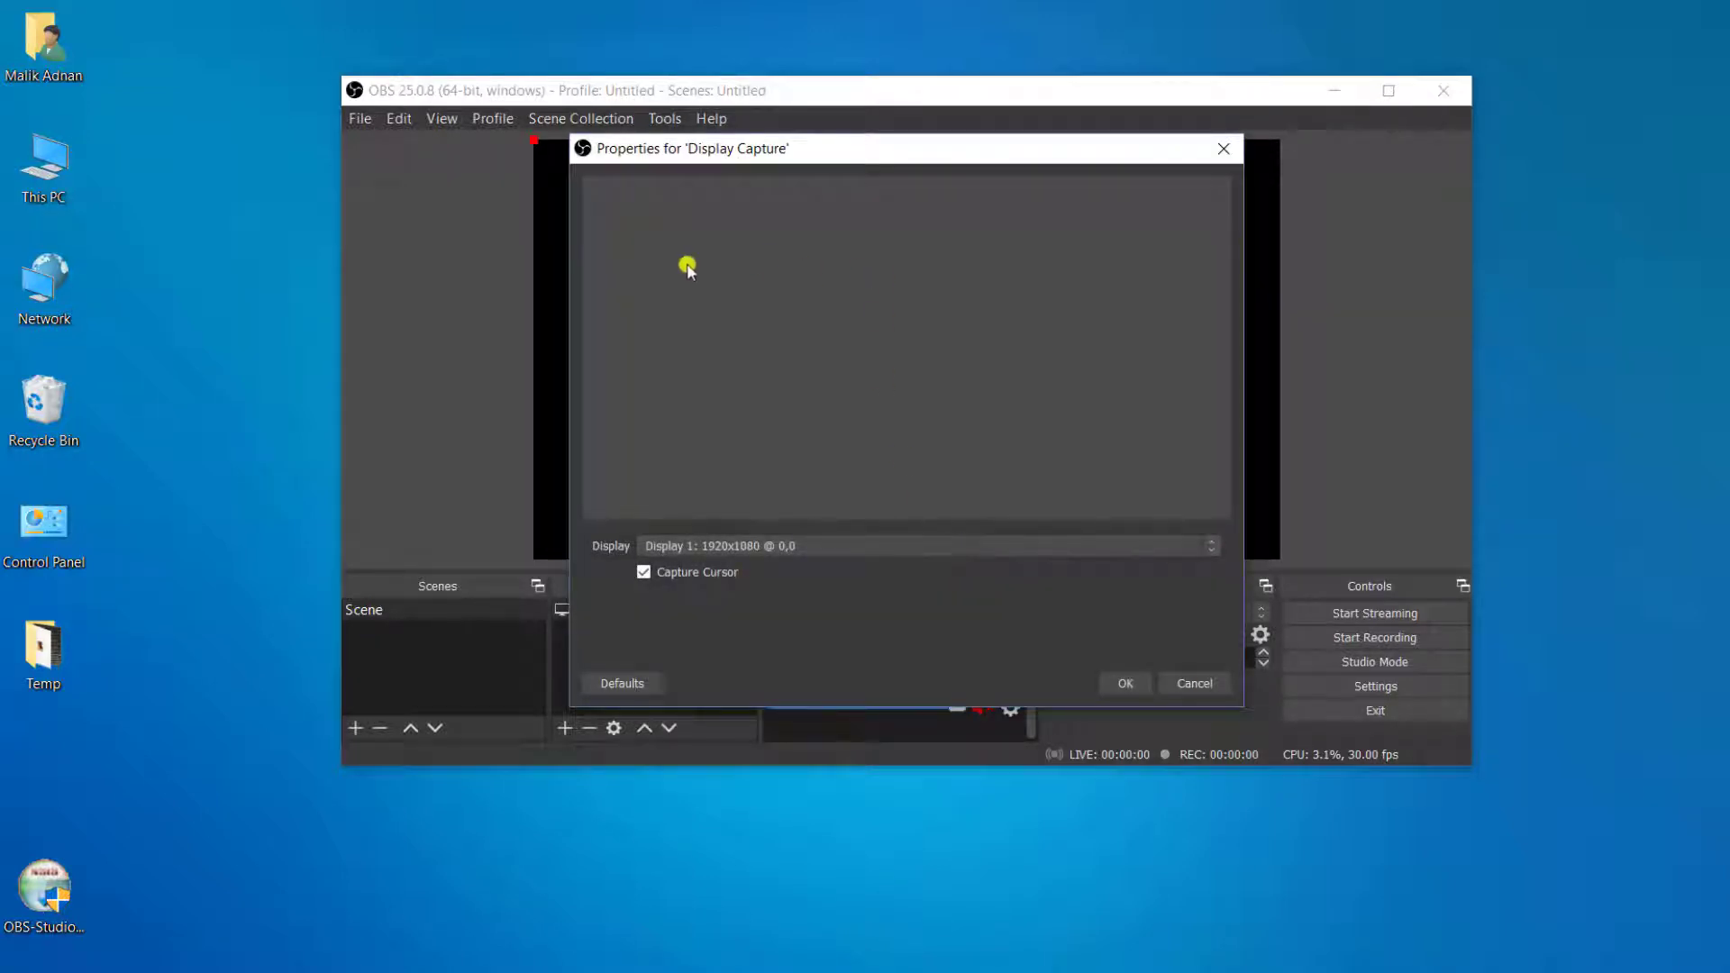
left_click_drag(943, 153, 1398, 161)
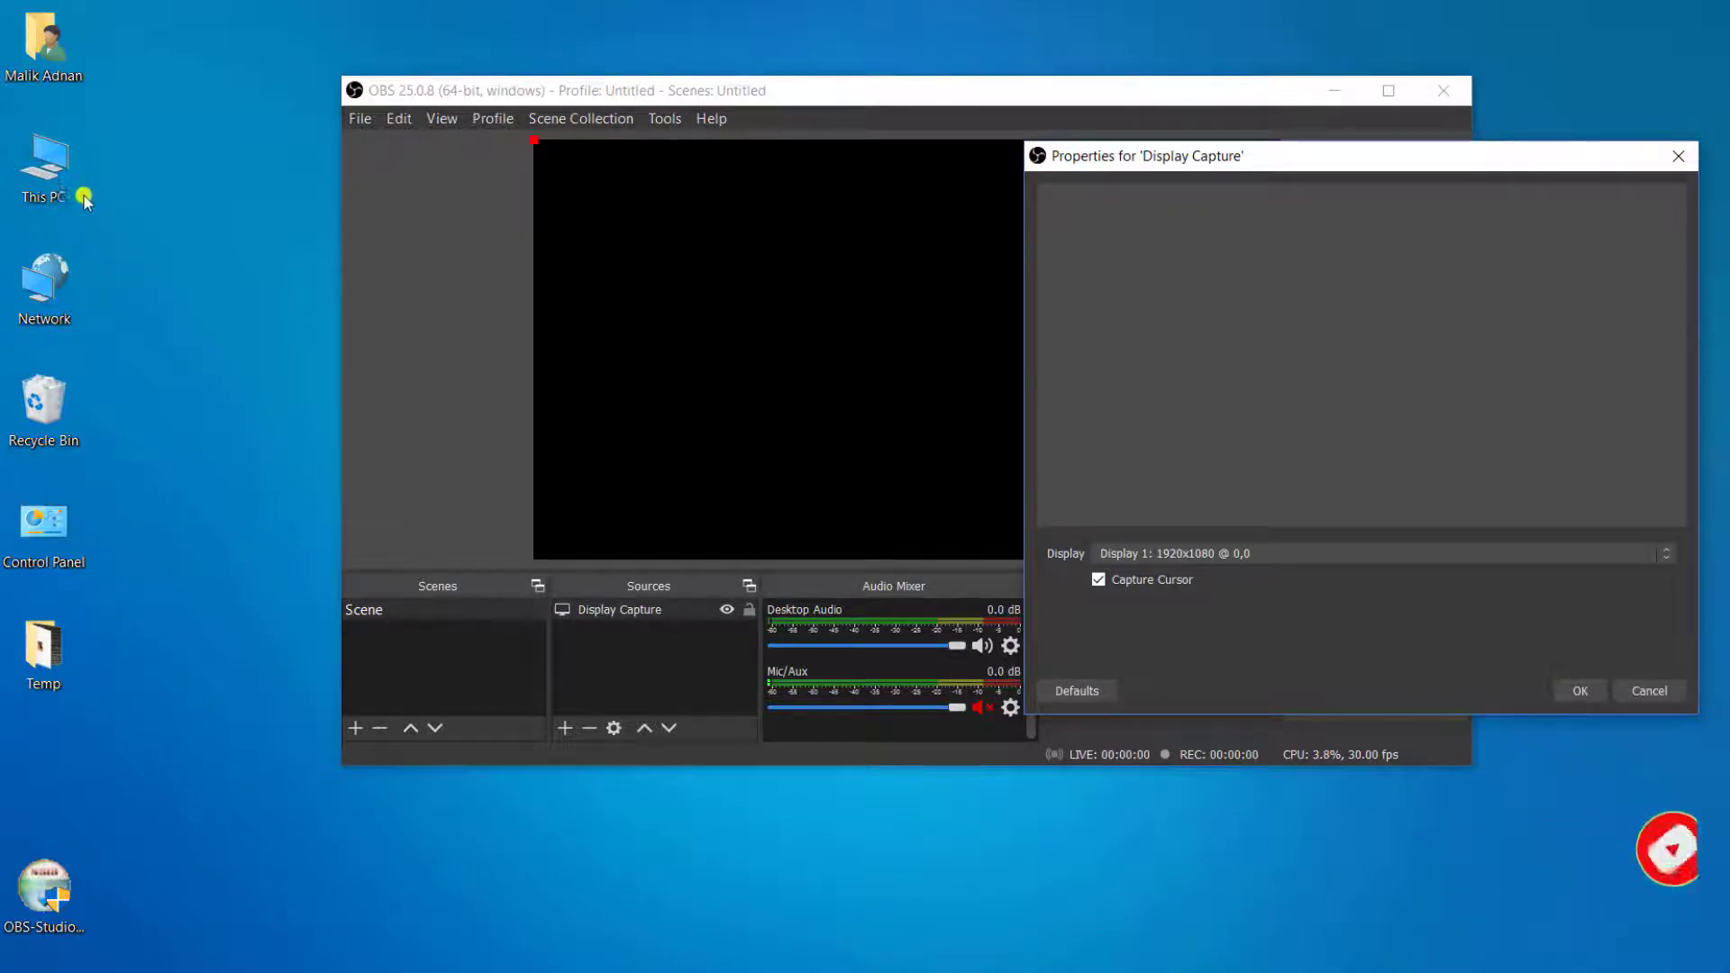
Open Device Manager in Computer Management for This PC and check which graphics cards are listed as display adapters.
right_click(63, 176)
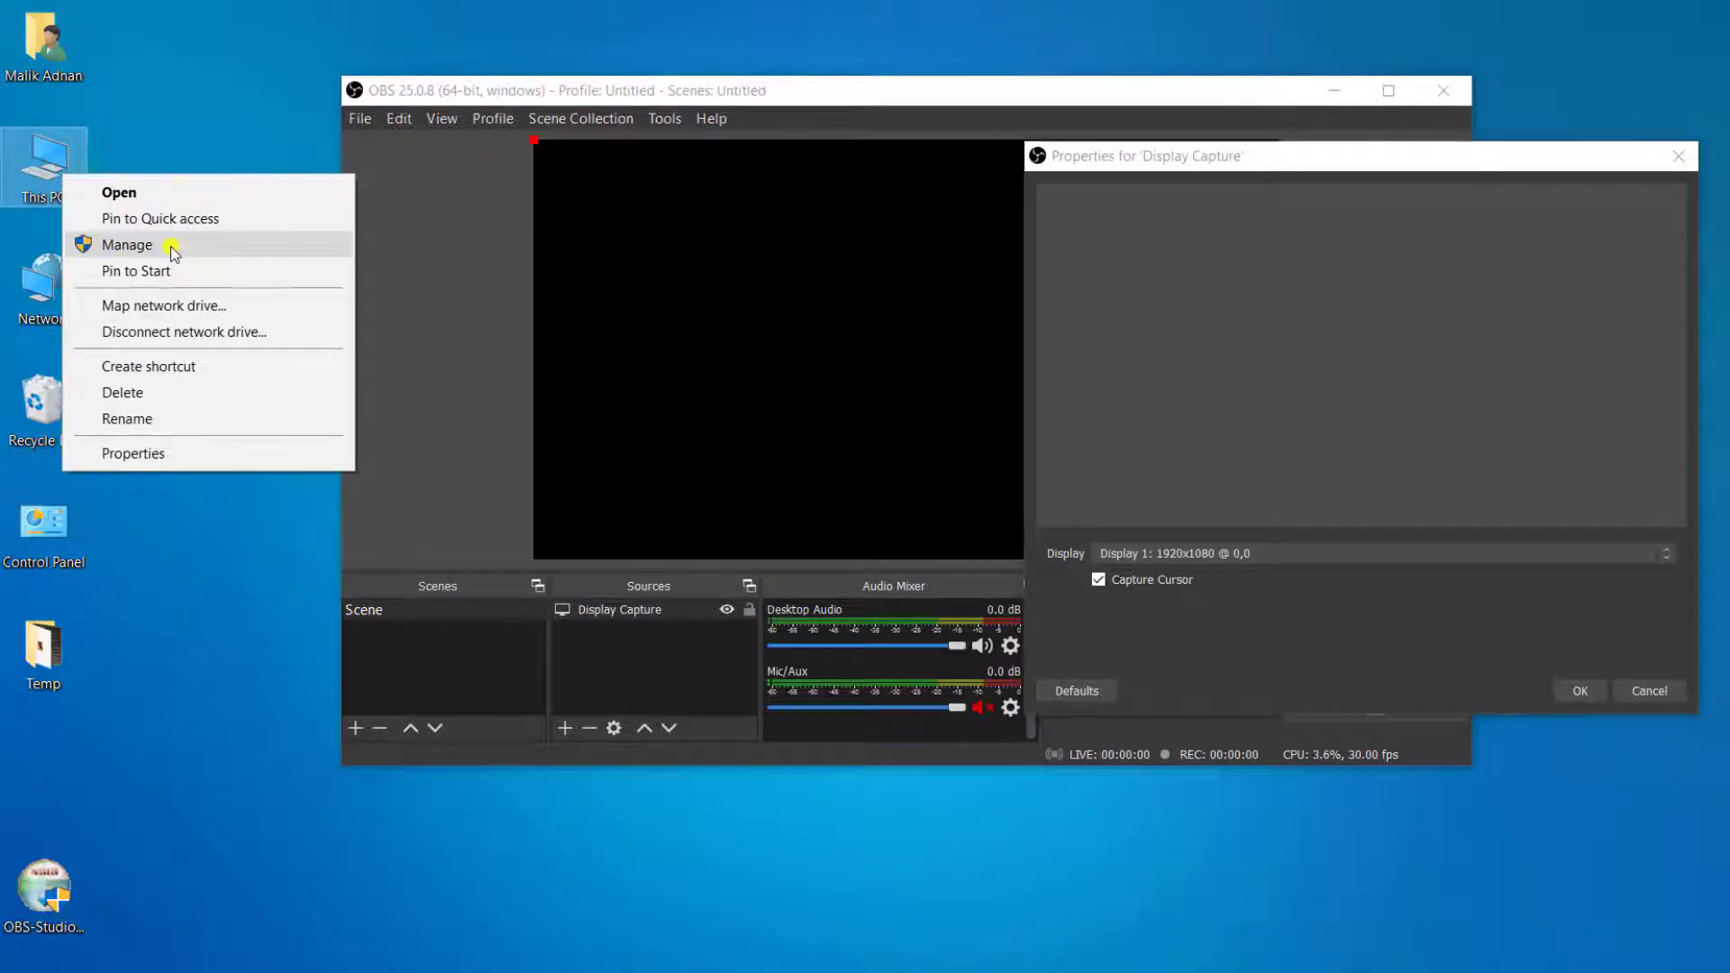
left_click(171, 247)
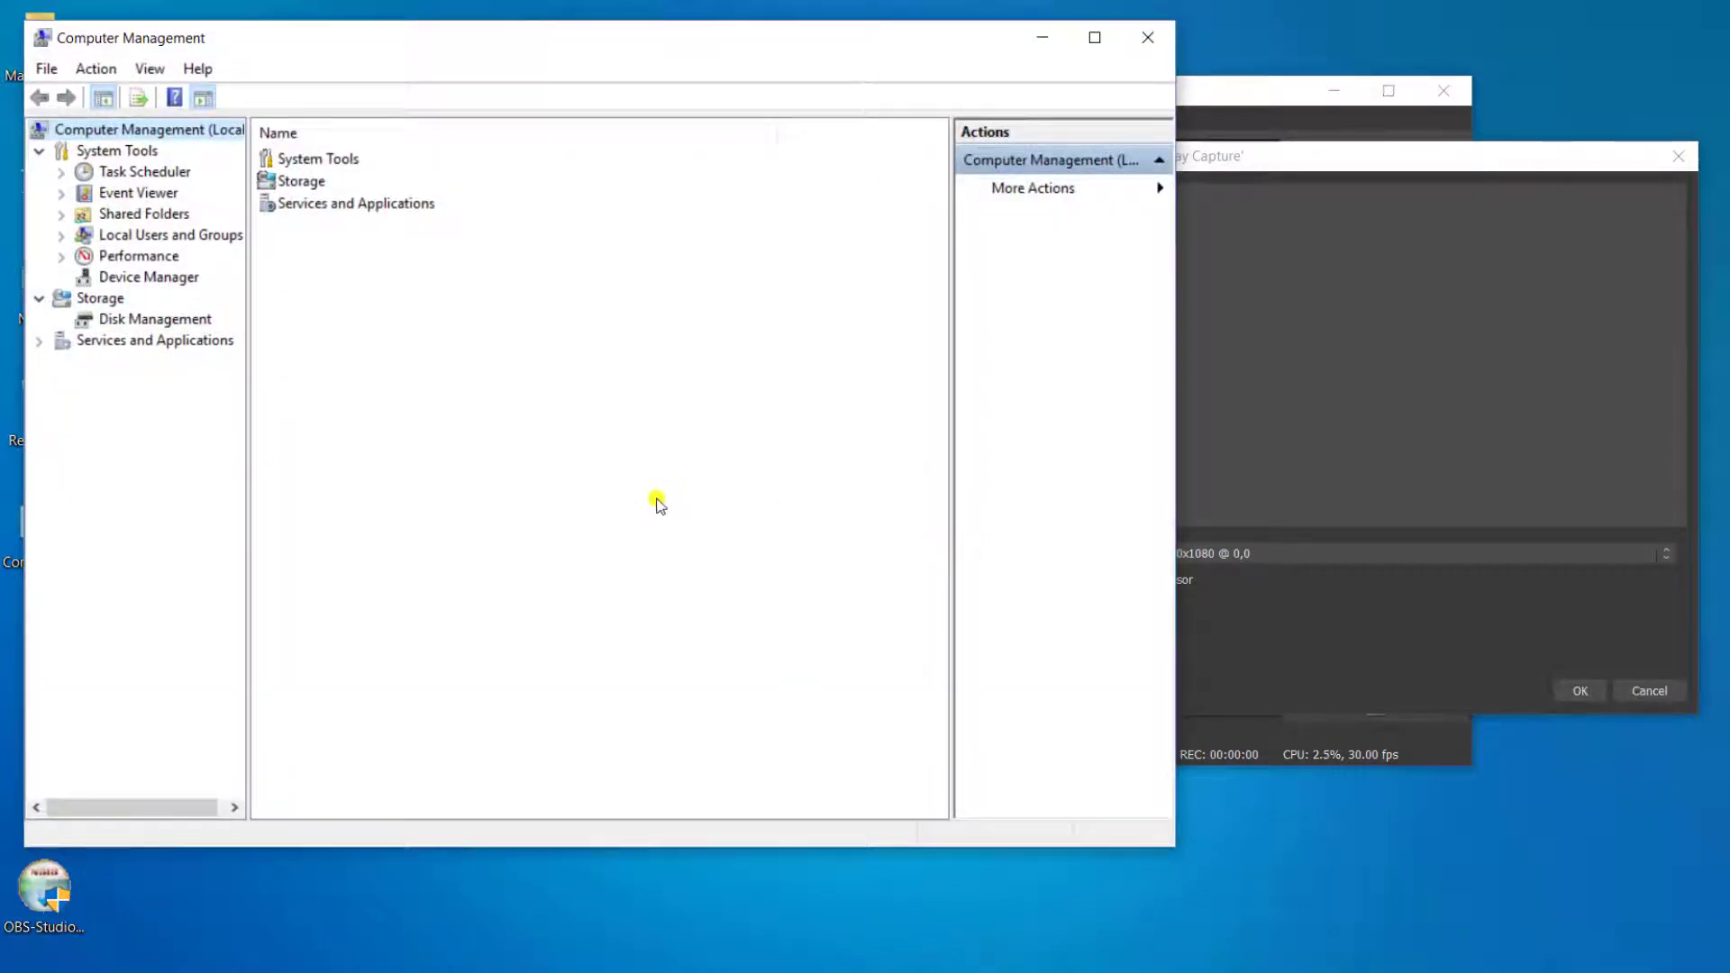
left_click(166, 283)
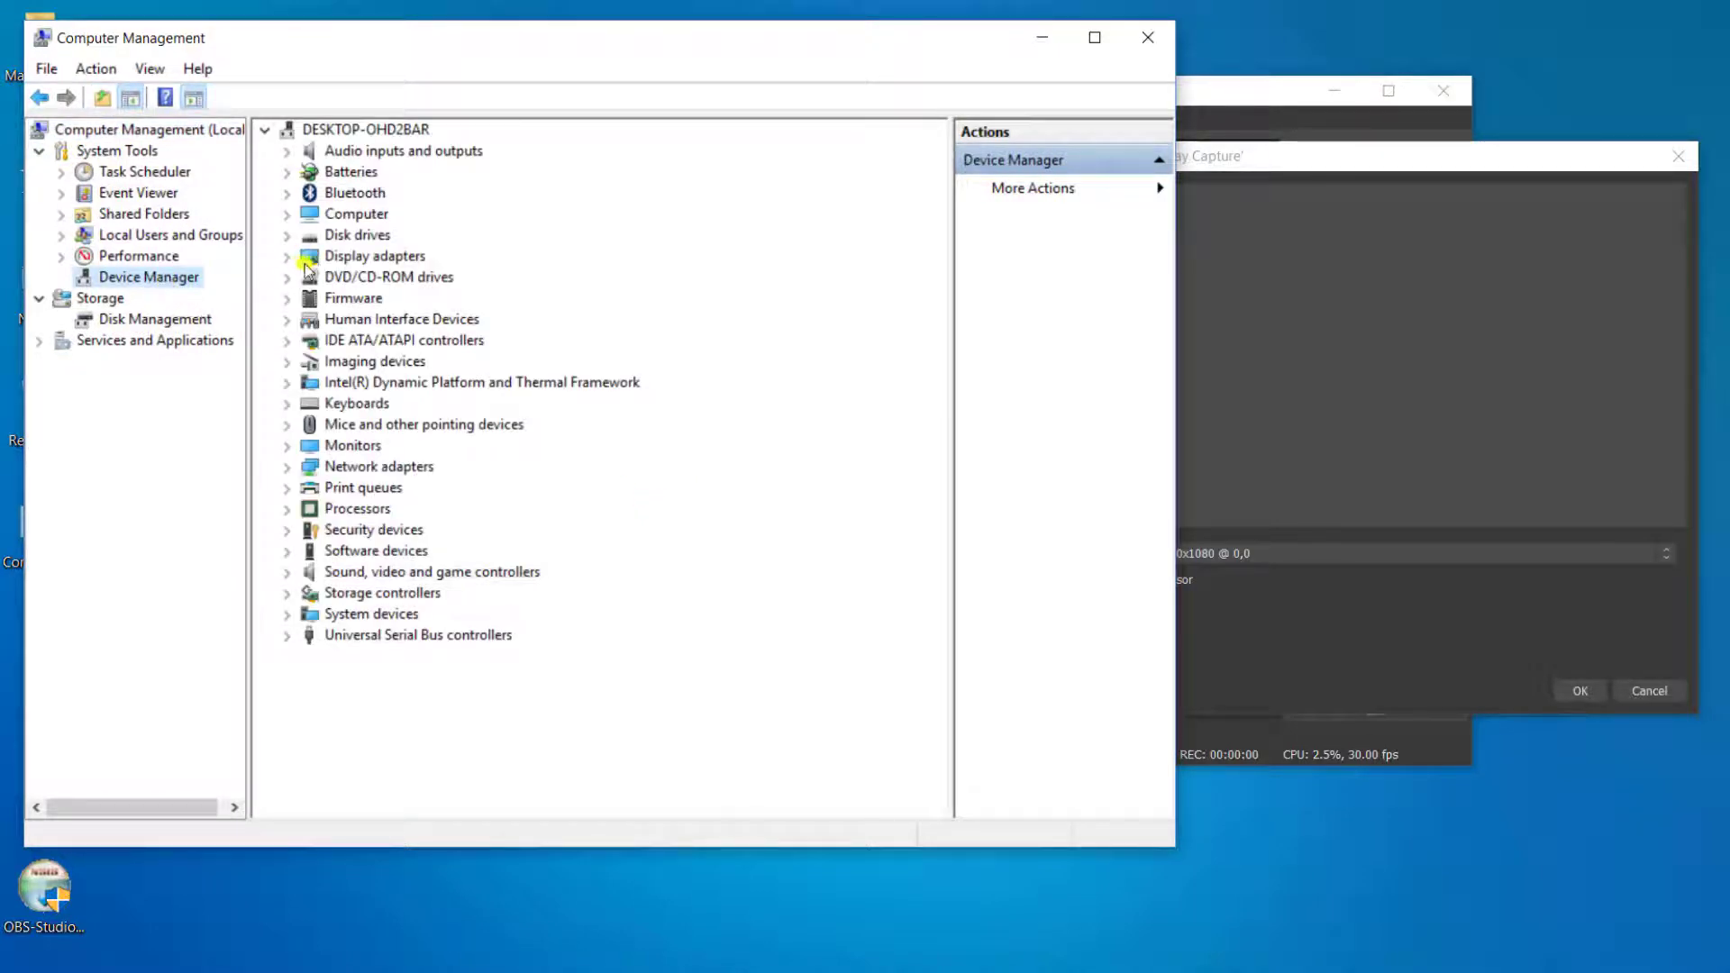
left_click(288, 258)
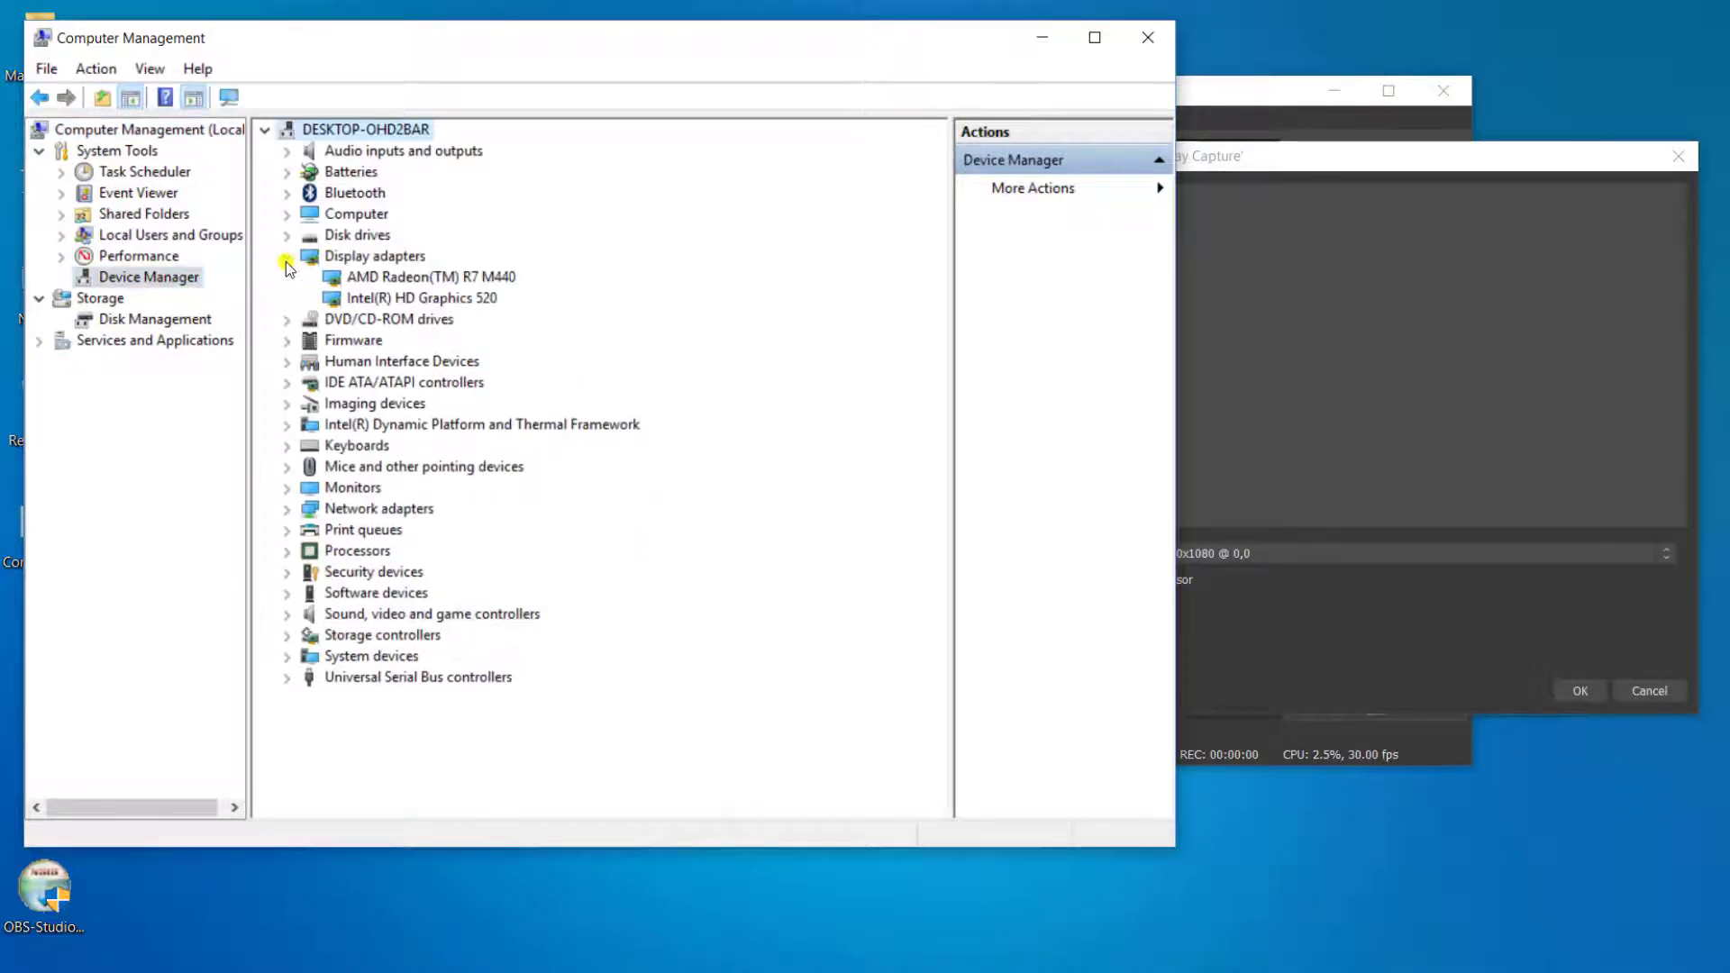
left_click(448, 278)
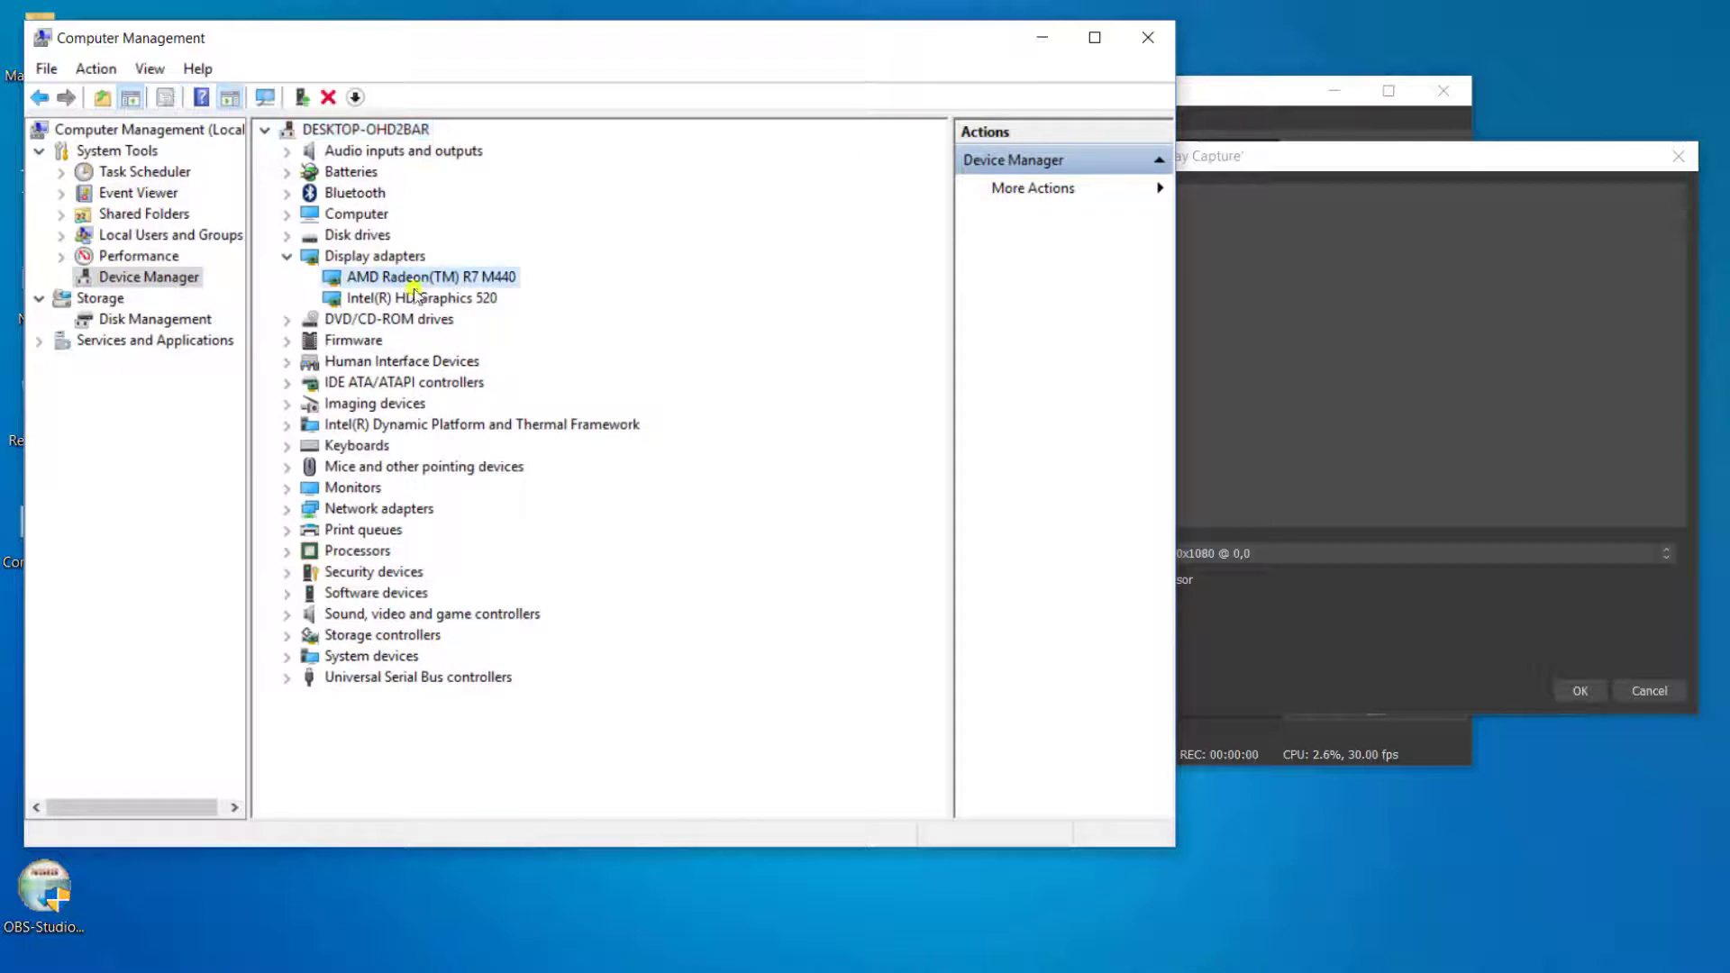
left_click(453, 301)
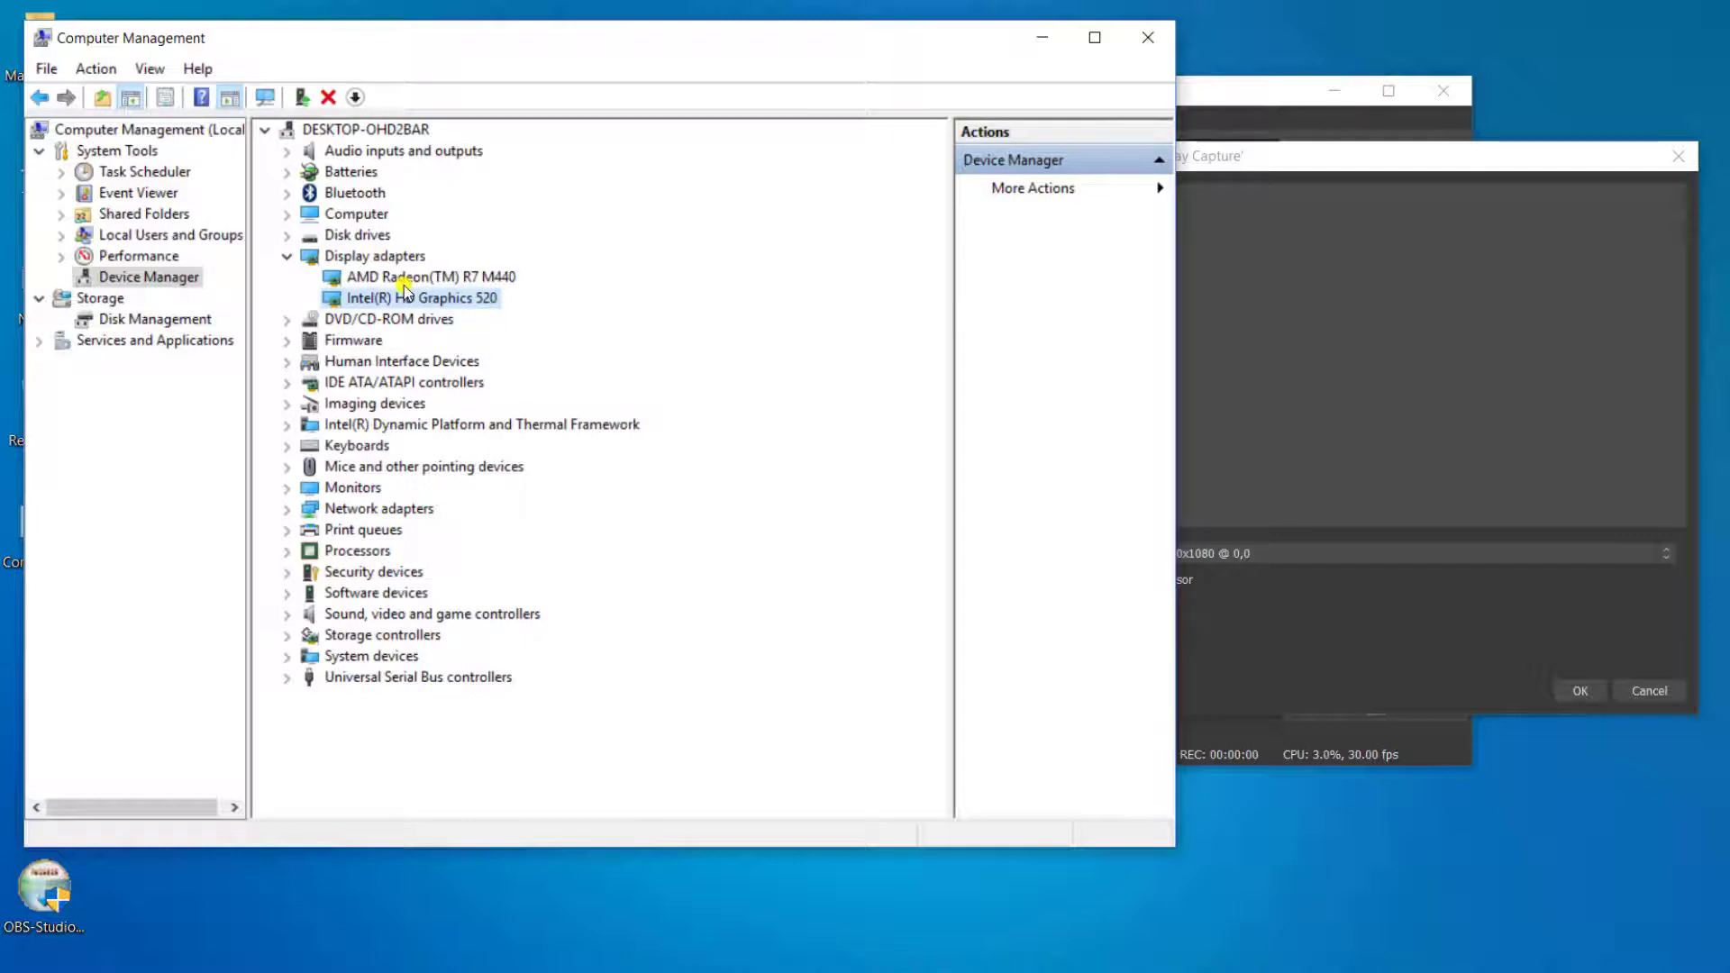
left_click(442, 283)
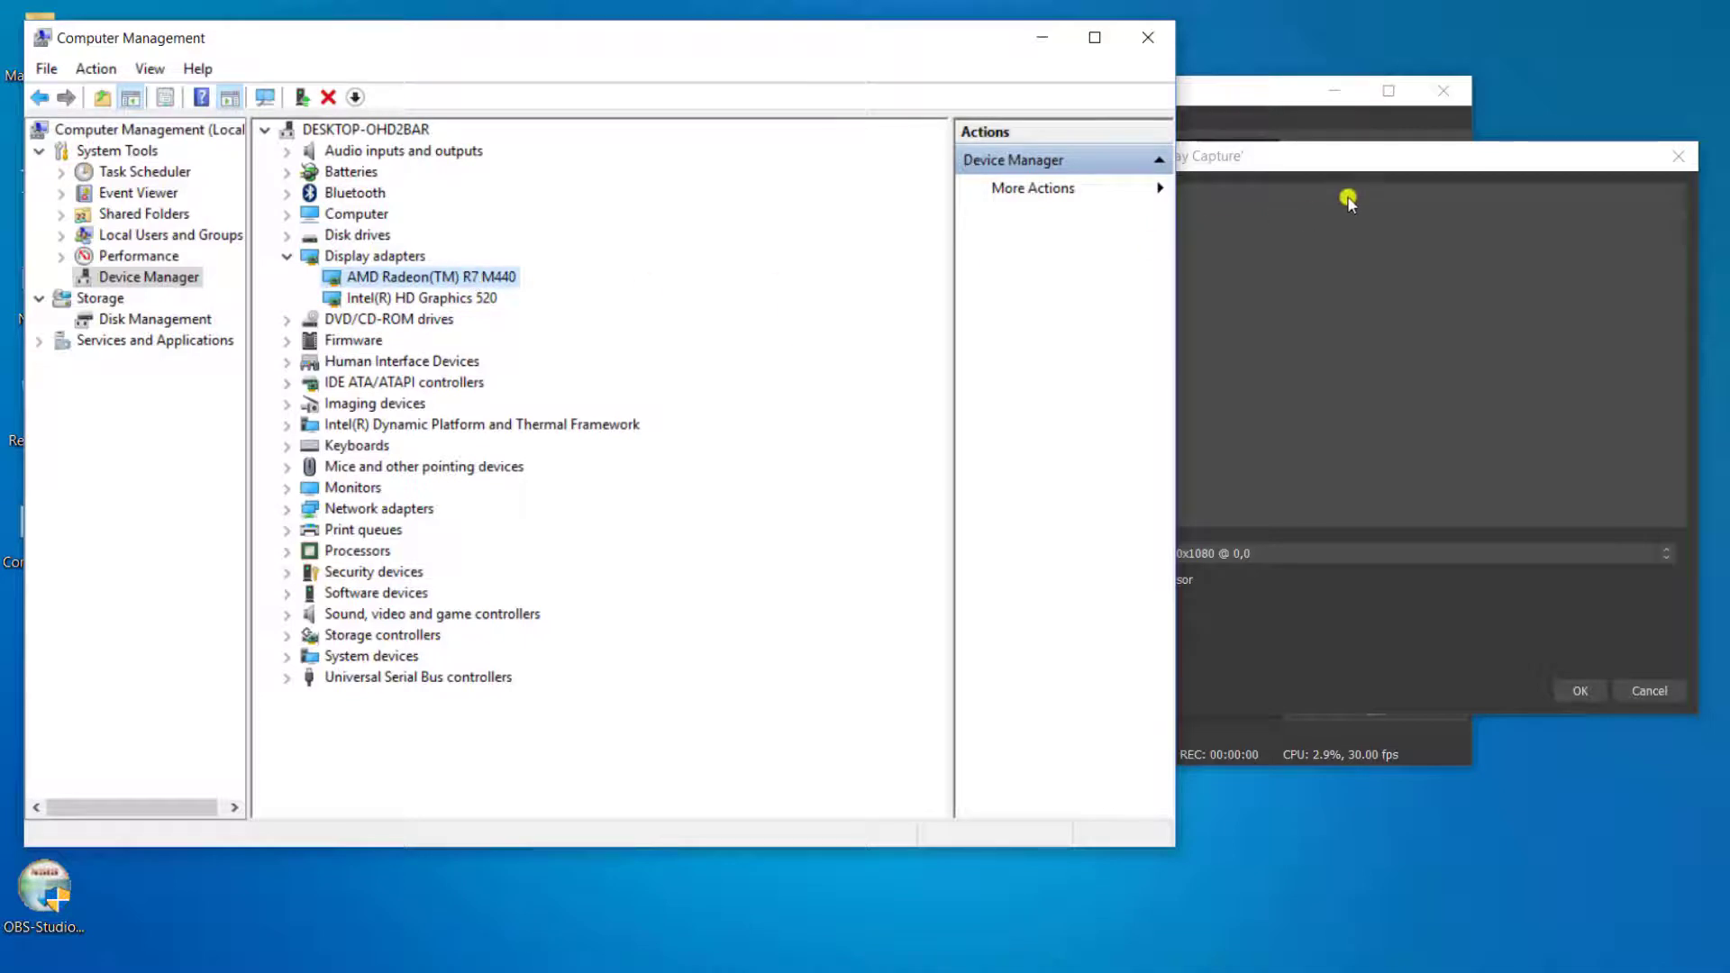
Shift the OBS windows aside, check the listed display adapters again, and minimize Computer Management.
left_click_drag(1341, 159, 1414, 238)
left_click(807, 236)
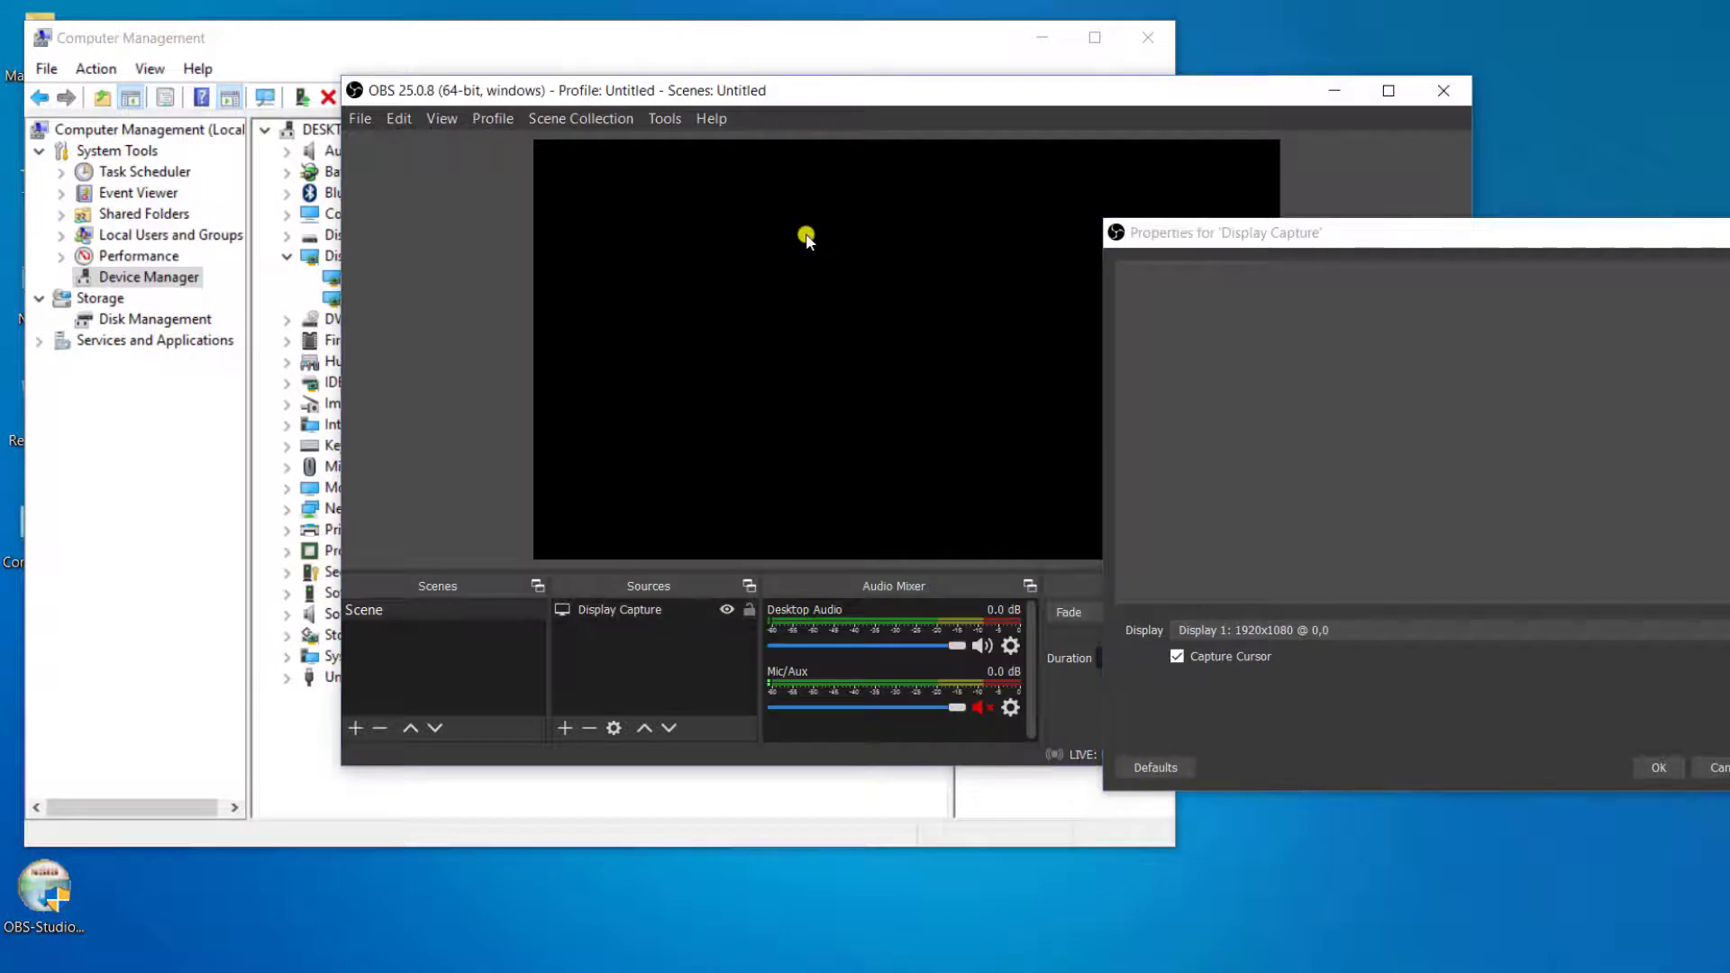
left_click_drag(801, 97, 917, 106)
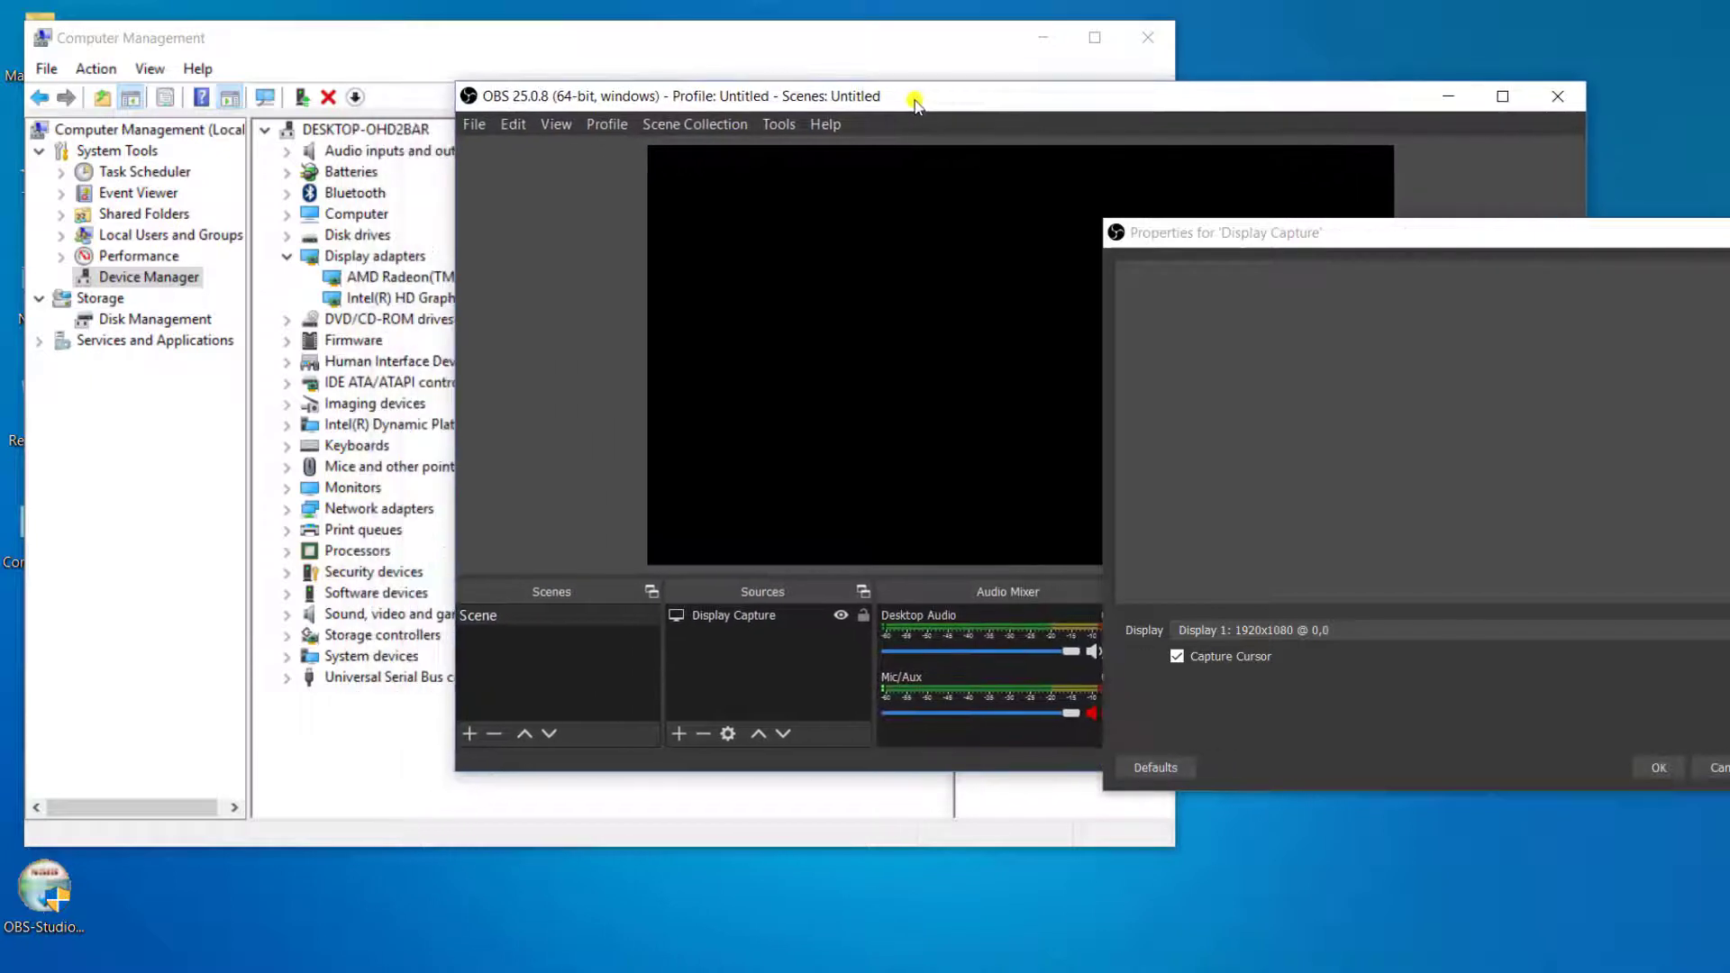
left_click(417, 282)
left_click(409, 300)
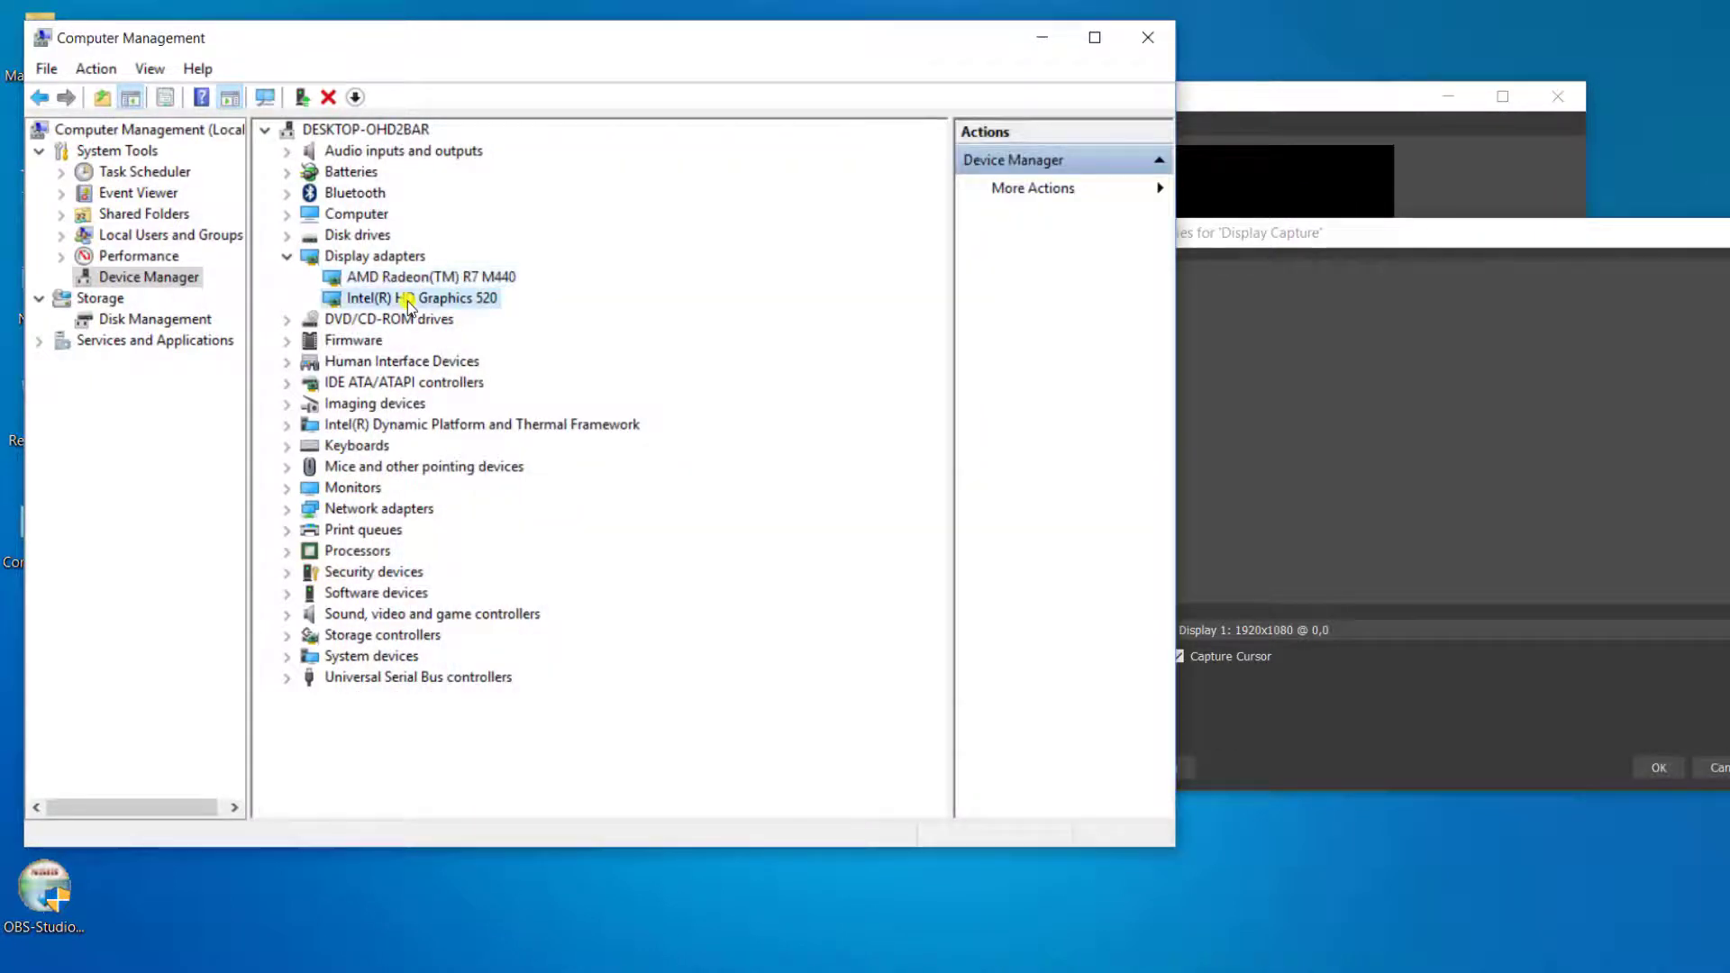
left_click(1052, 45)
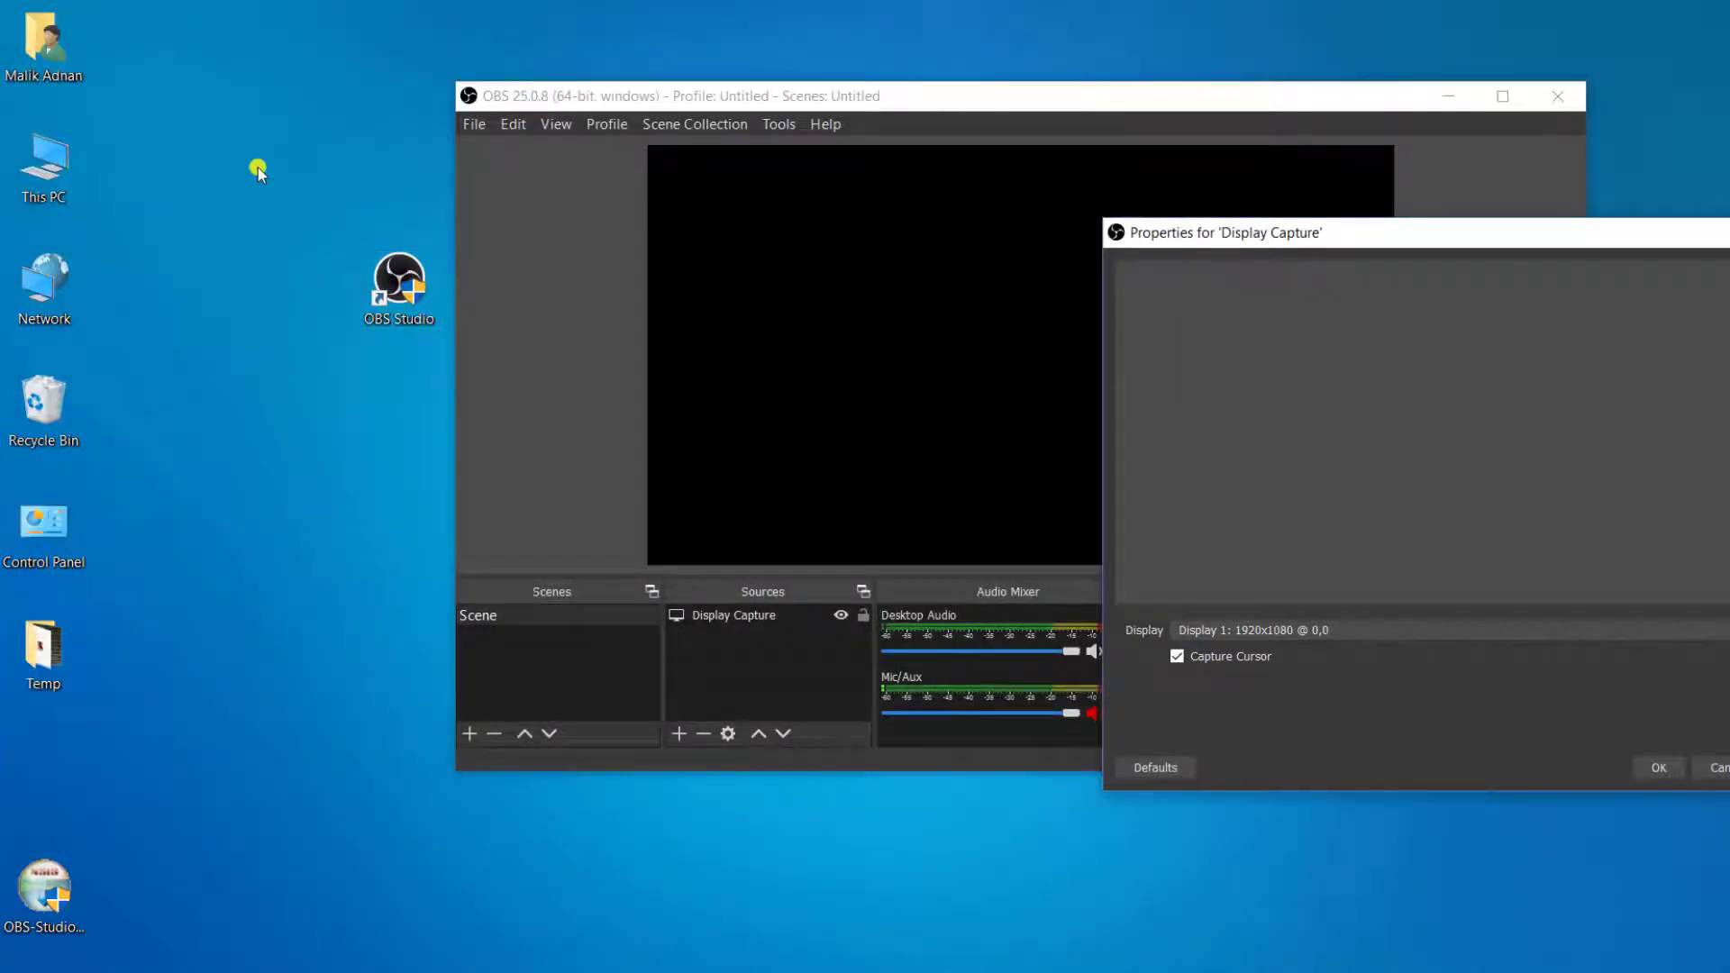
Open the 3D application settings in the Intel HD Graphics Control Panel and select the obs64 entry.
right_click(258, 166)
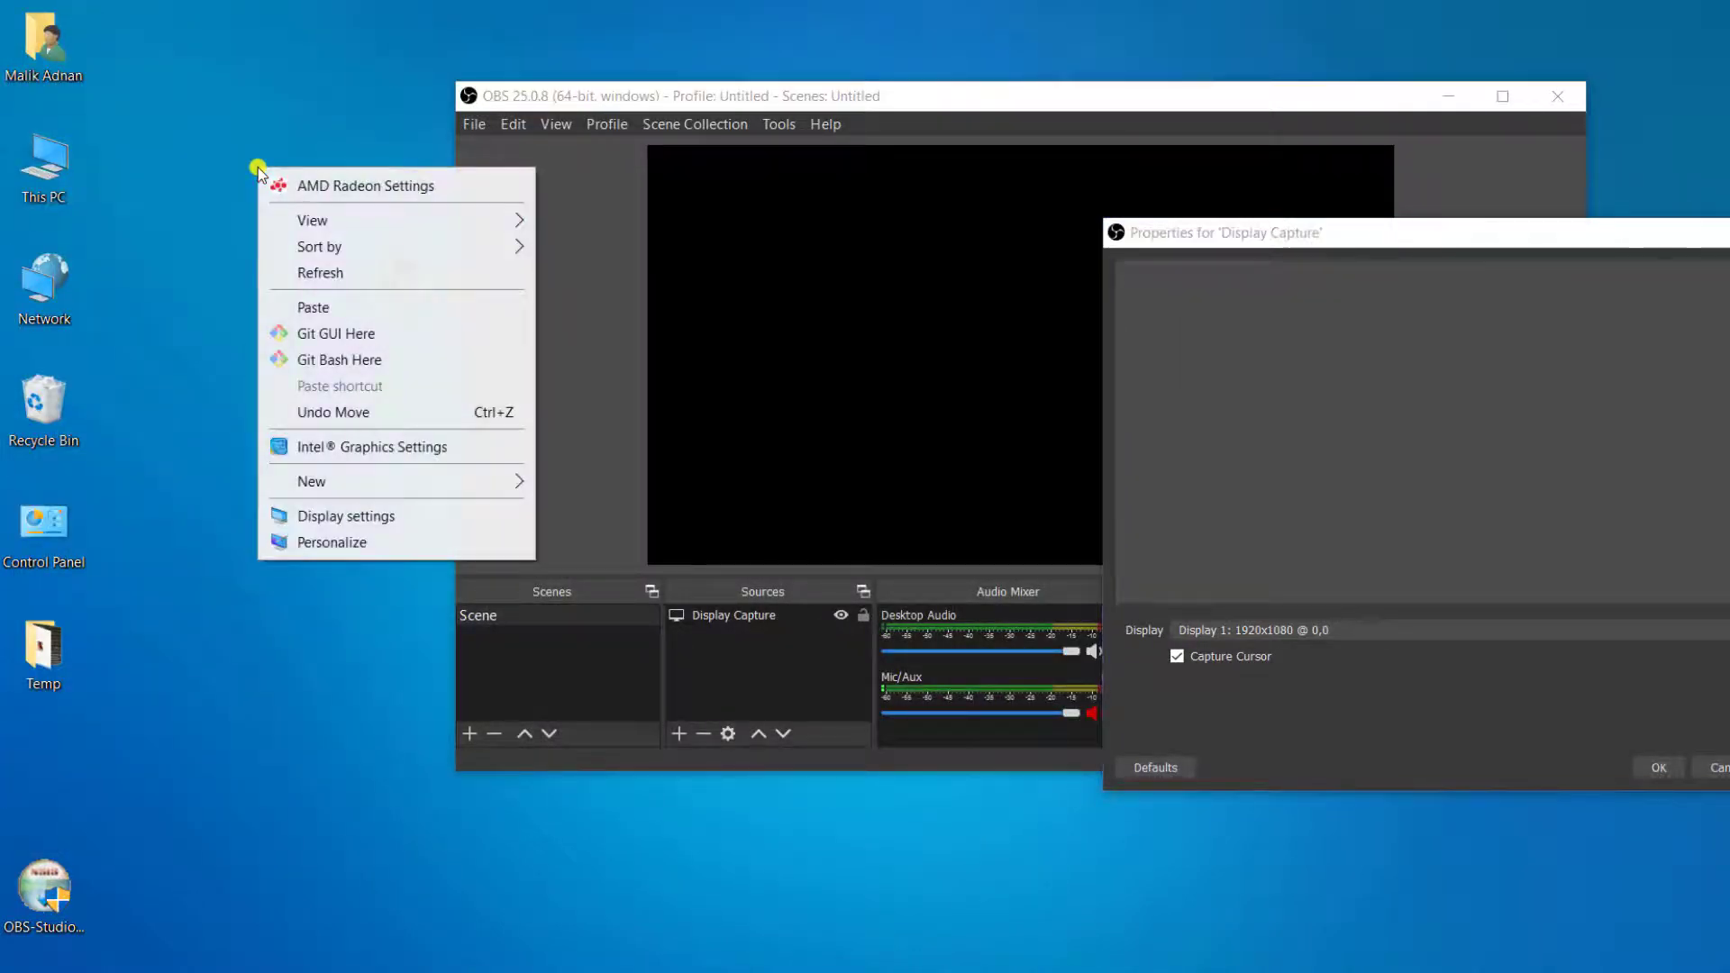
left_click(416, 448)
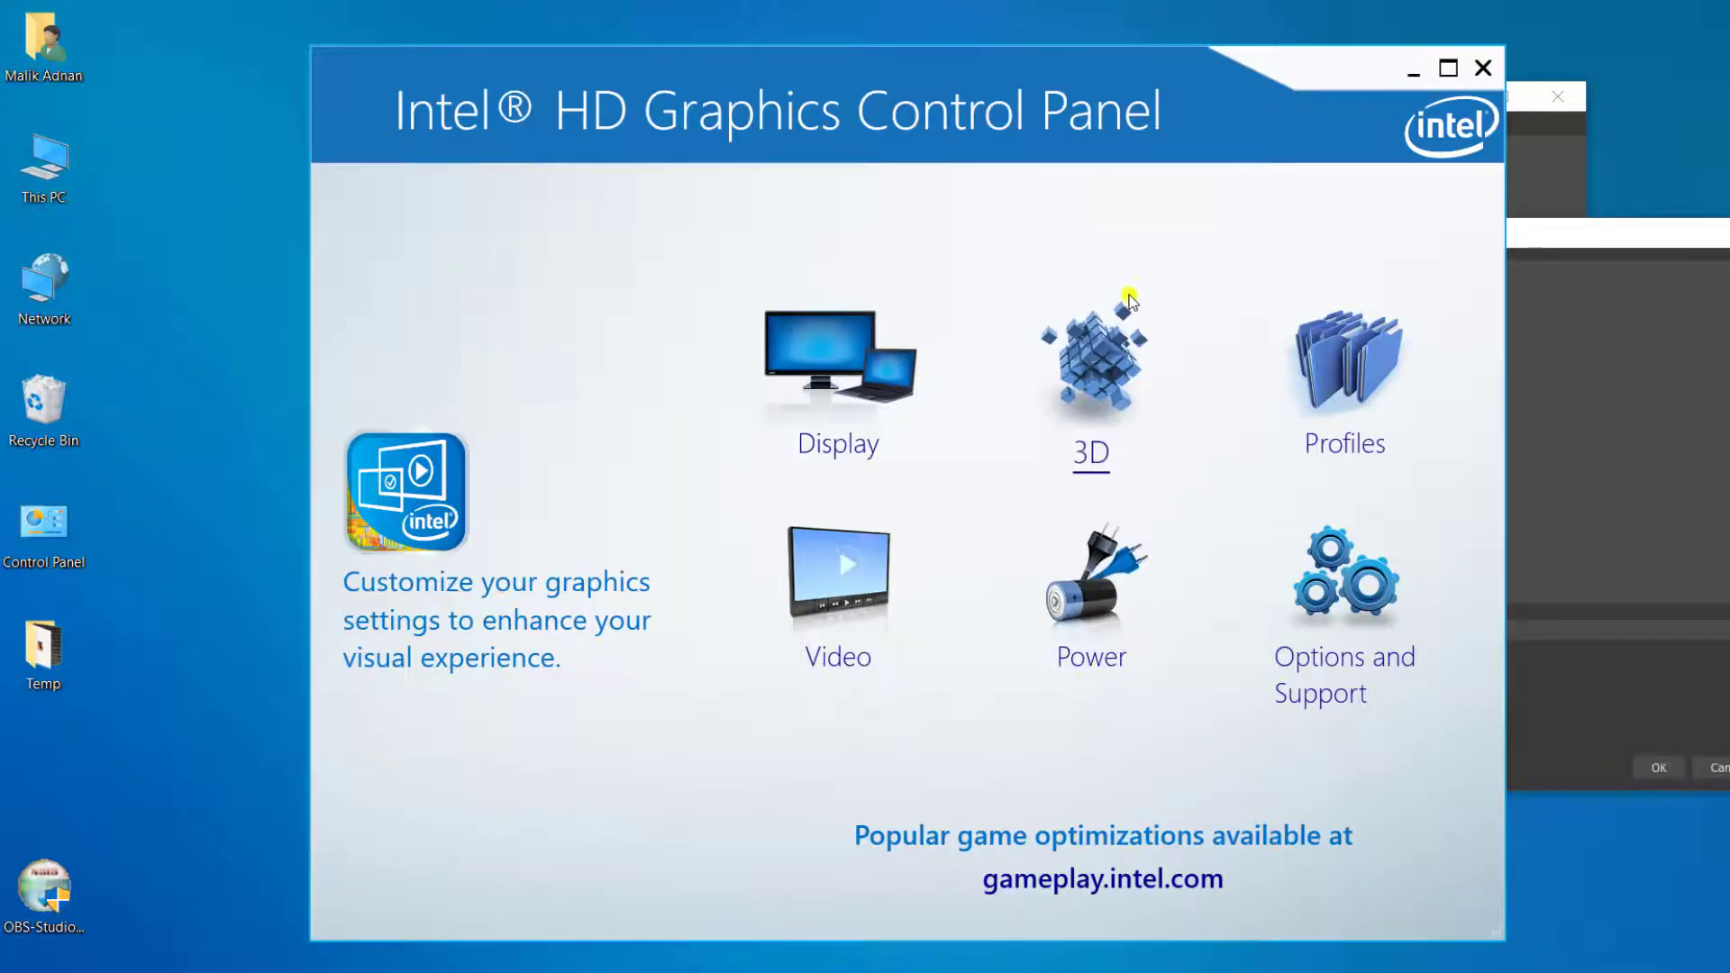
left_click(1119, 368)
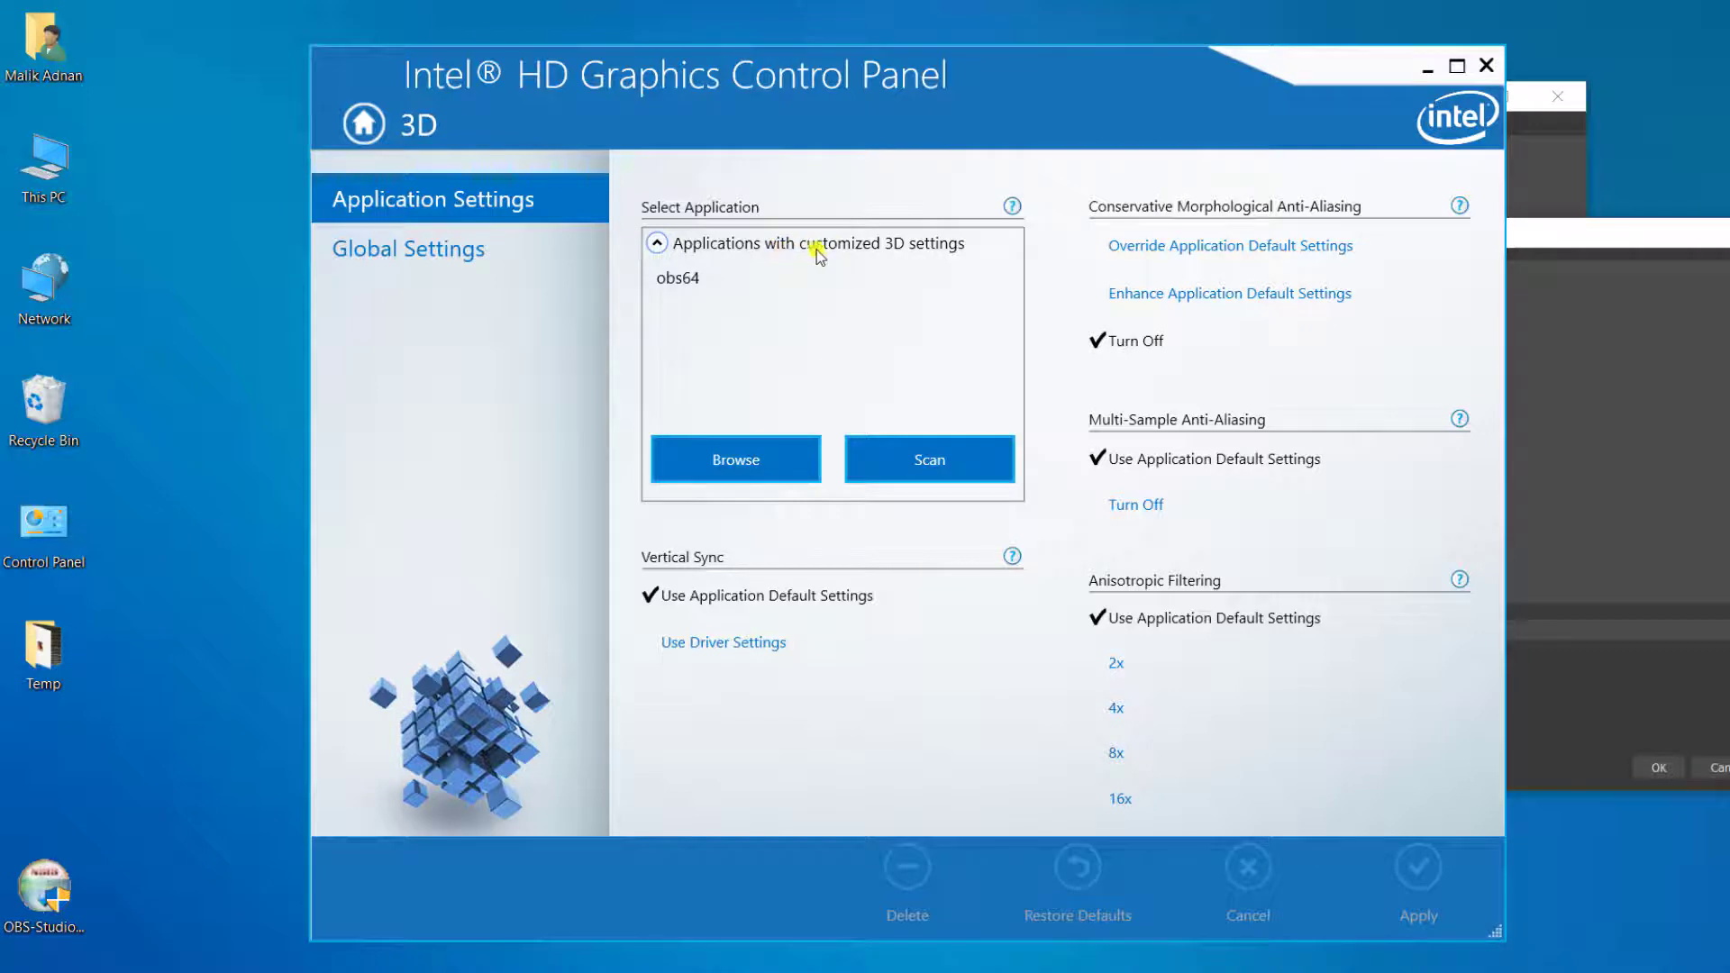
left_click(712, 275)
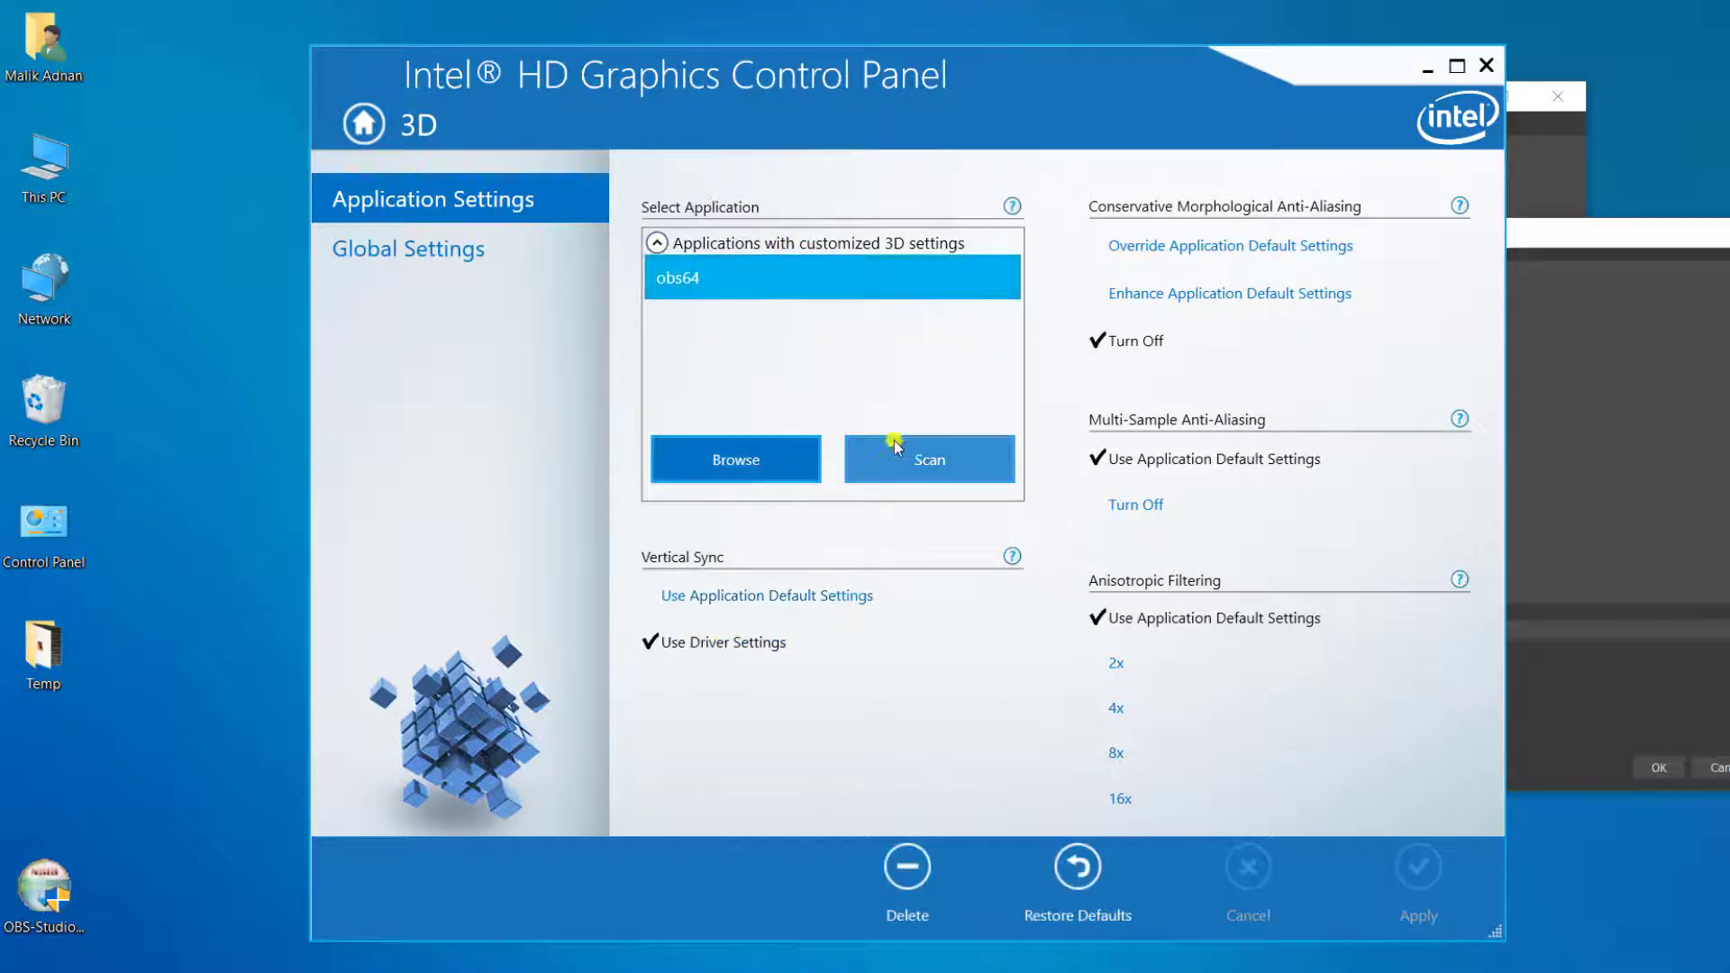
Browse to C:\Program Files\obs-studio\bin\64bit and choose obs64.exe as the application with customized 3D settings.
left_click(765, 468)
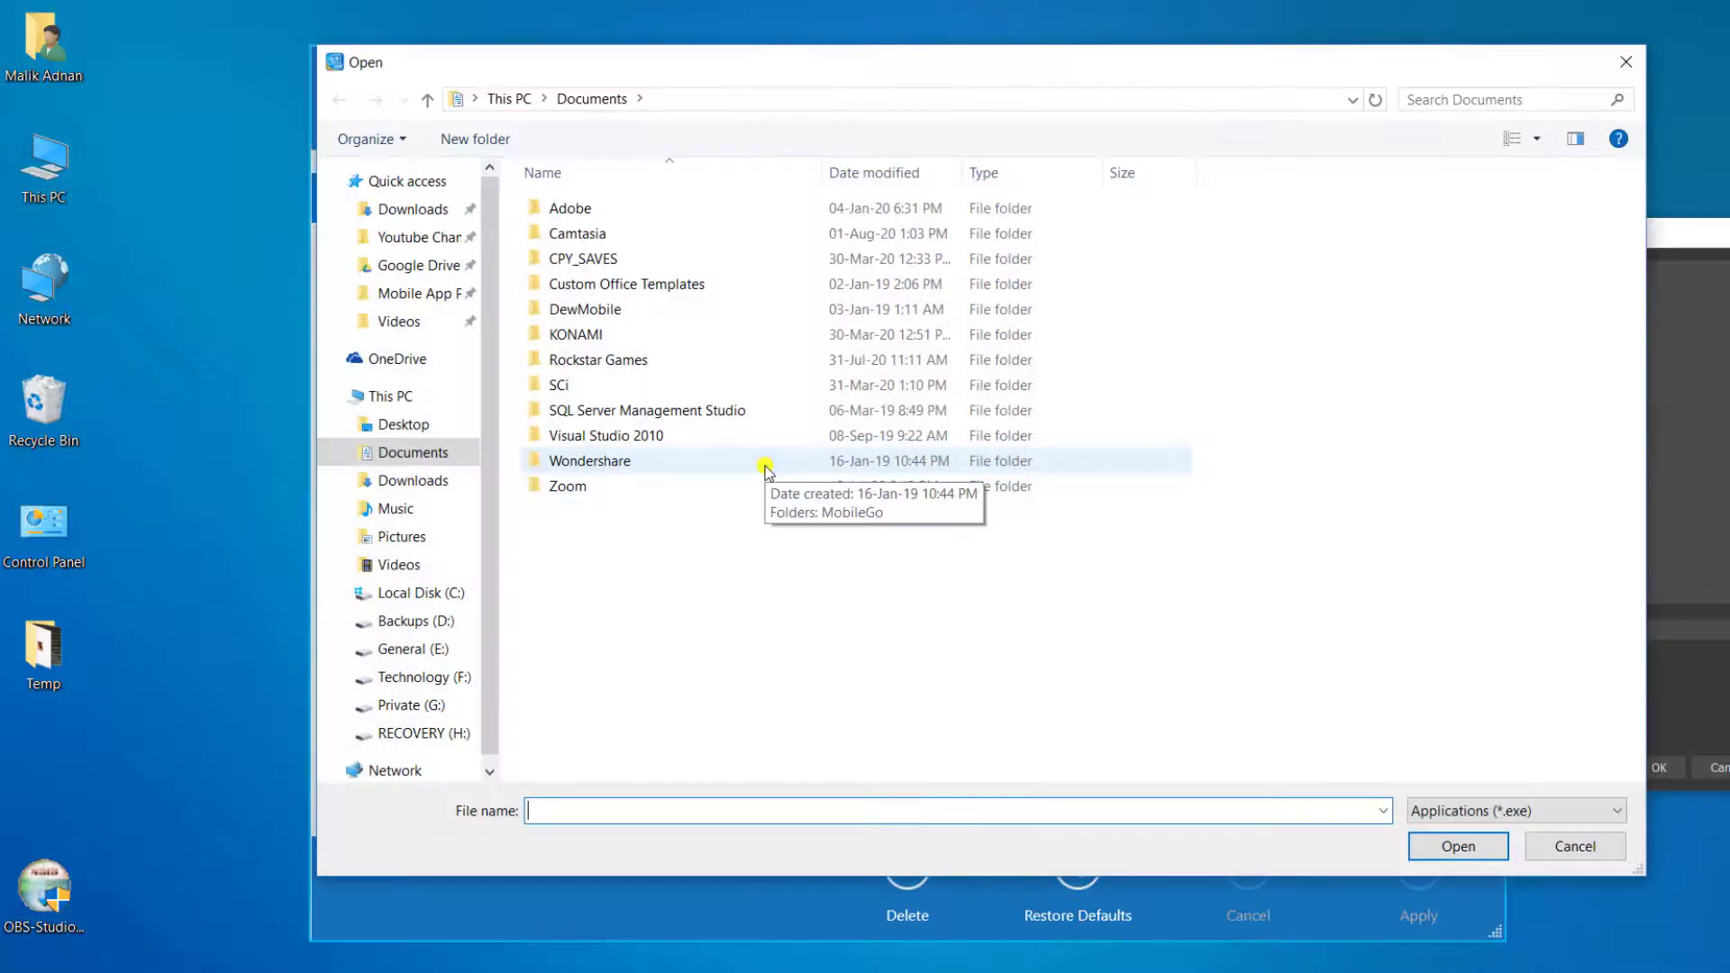
left_click(407, 599)
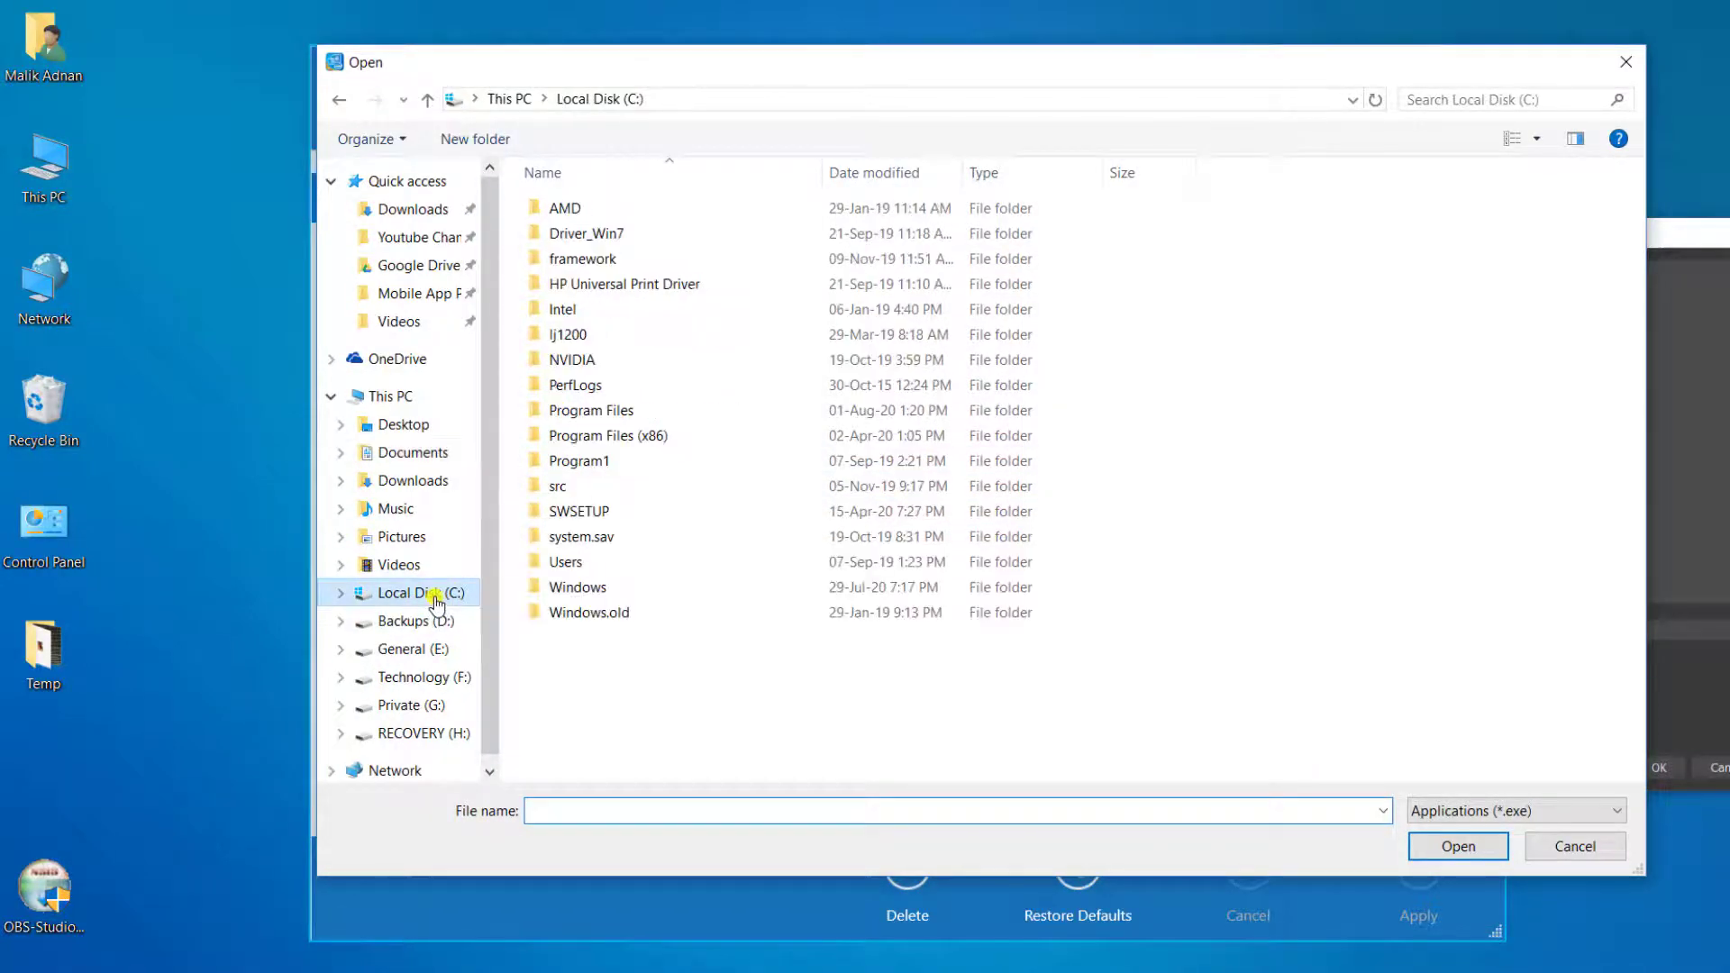
double_click(606, 411)
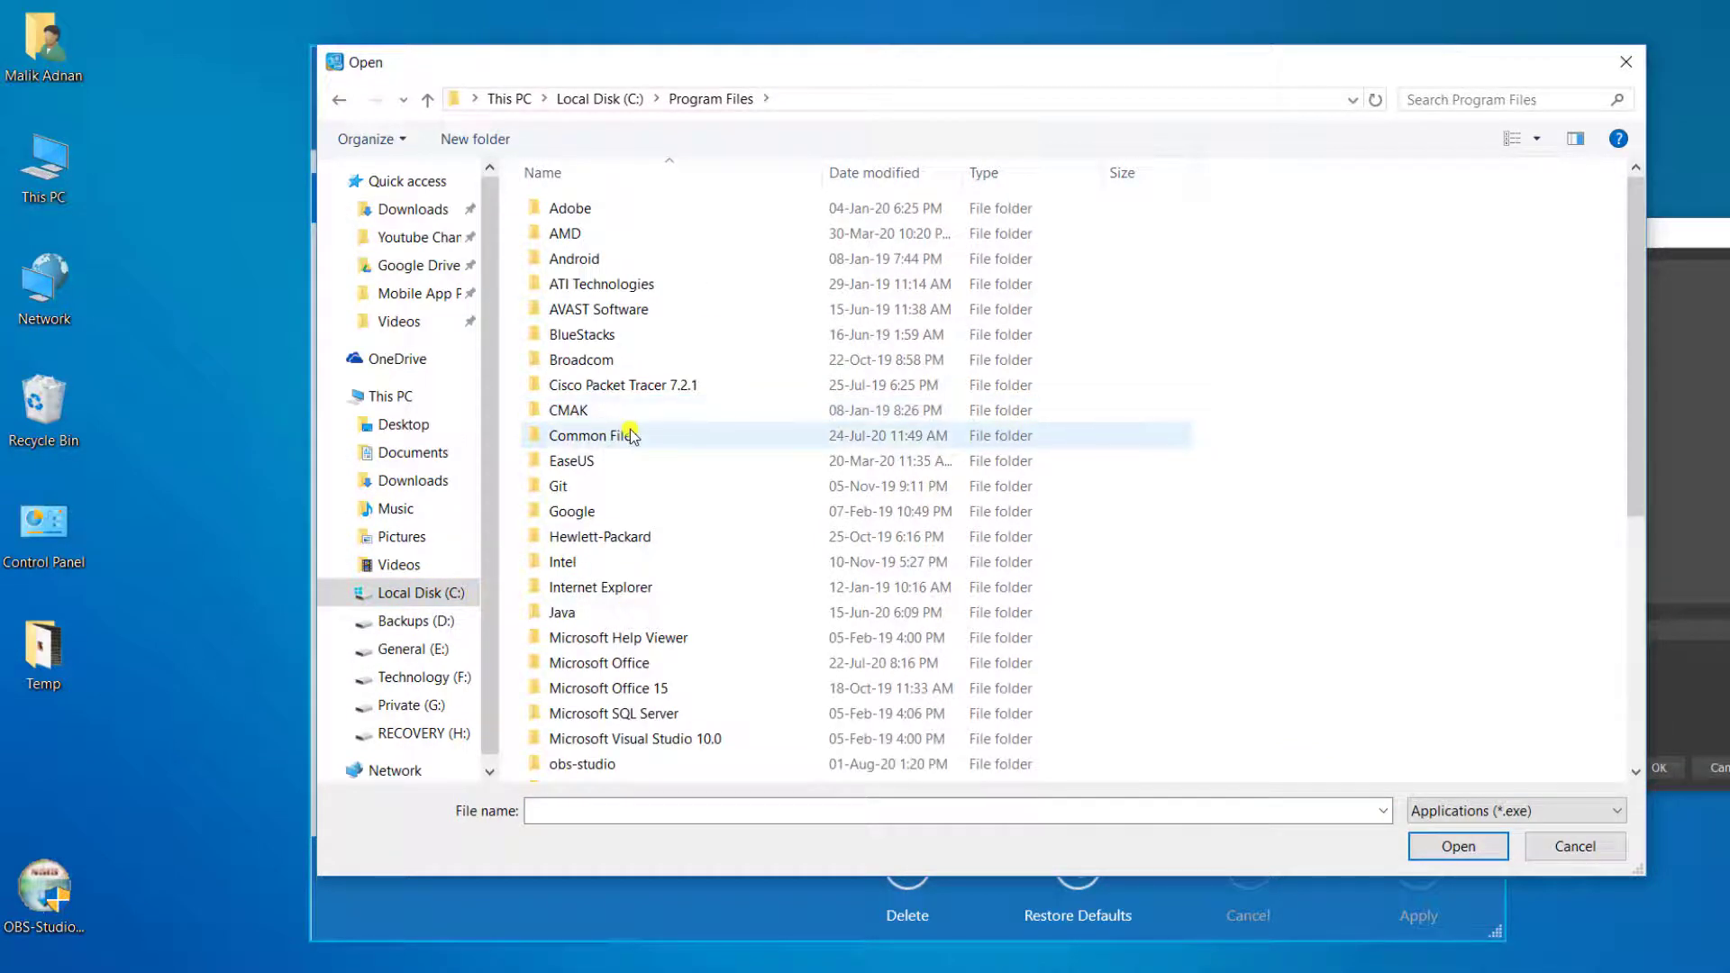
scroll(631, 432, "down", 5)
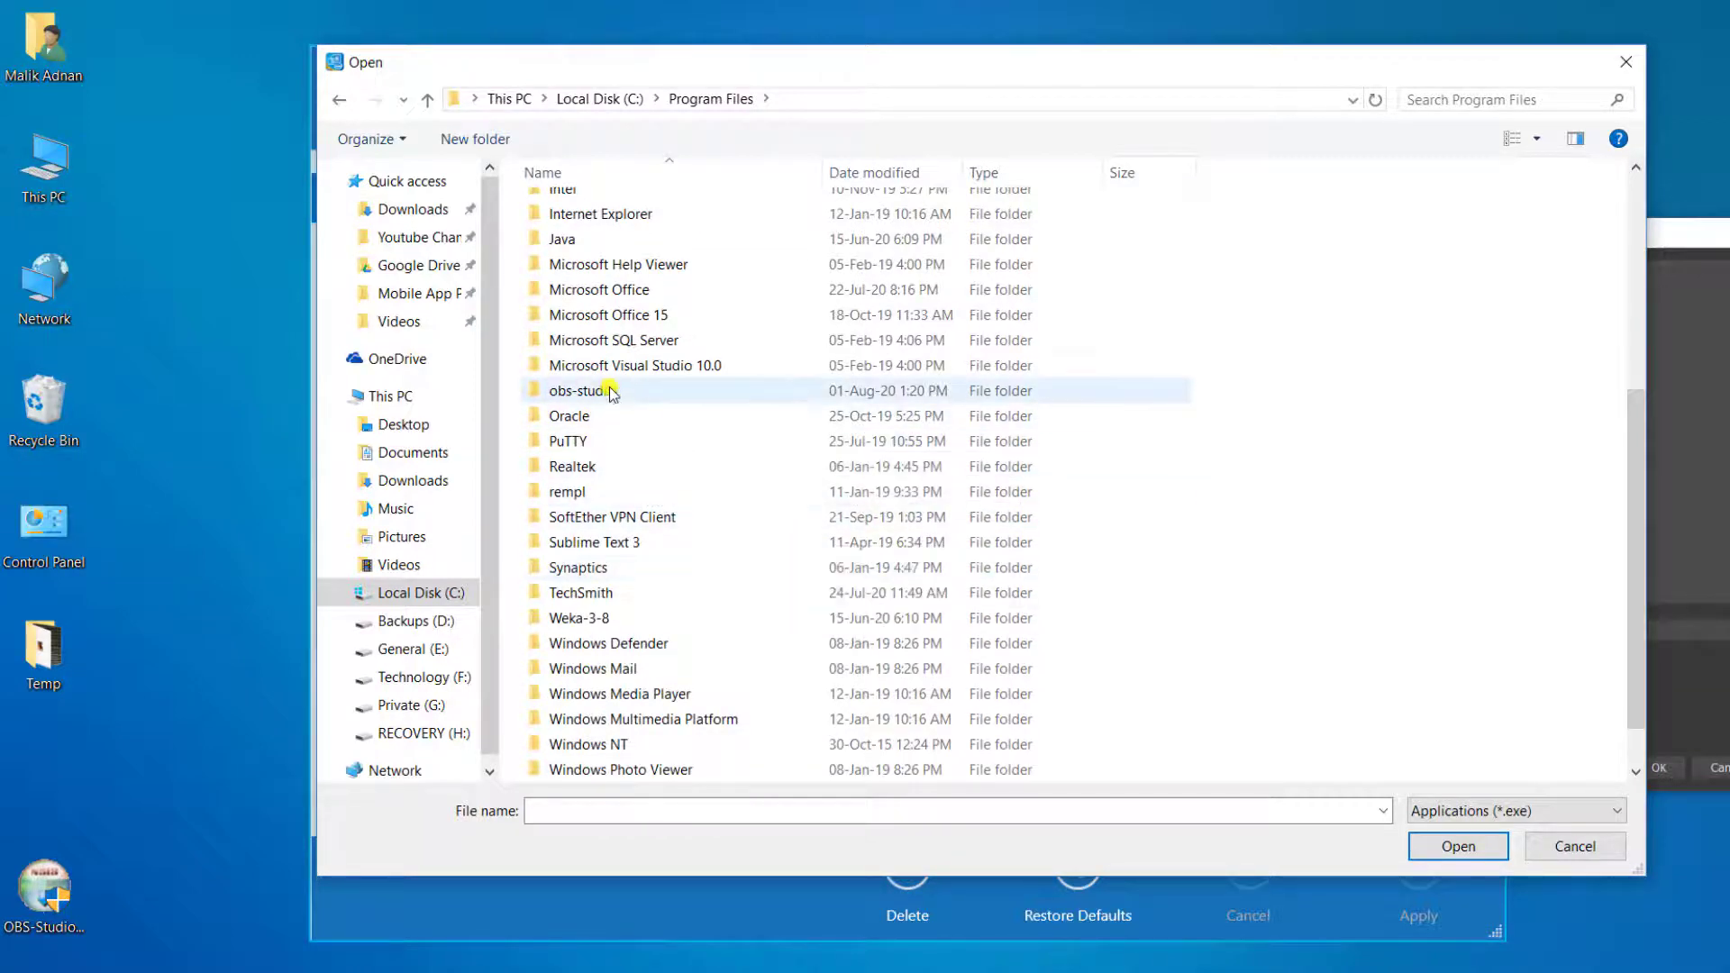
double_click(597, 394)
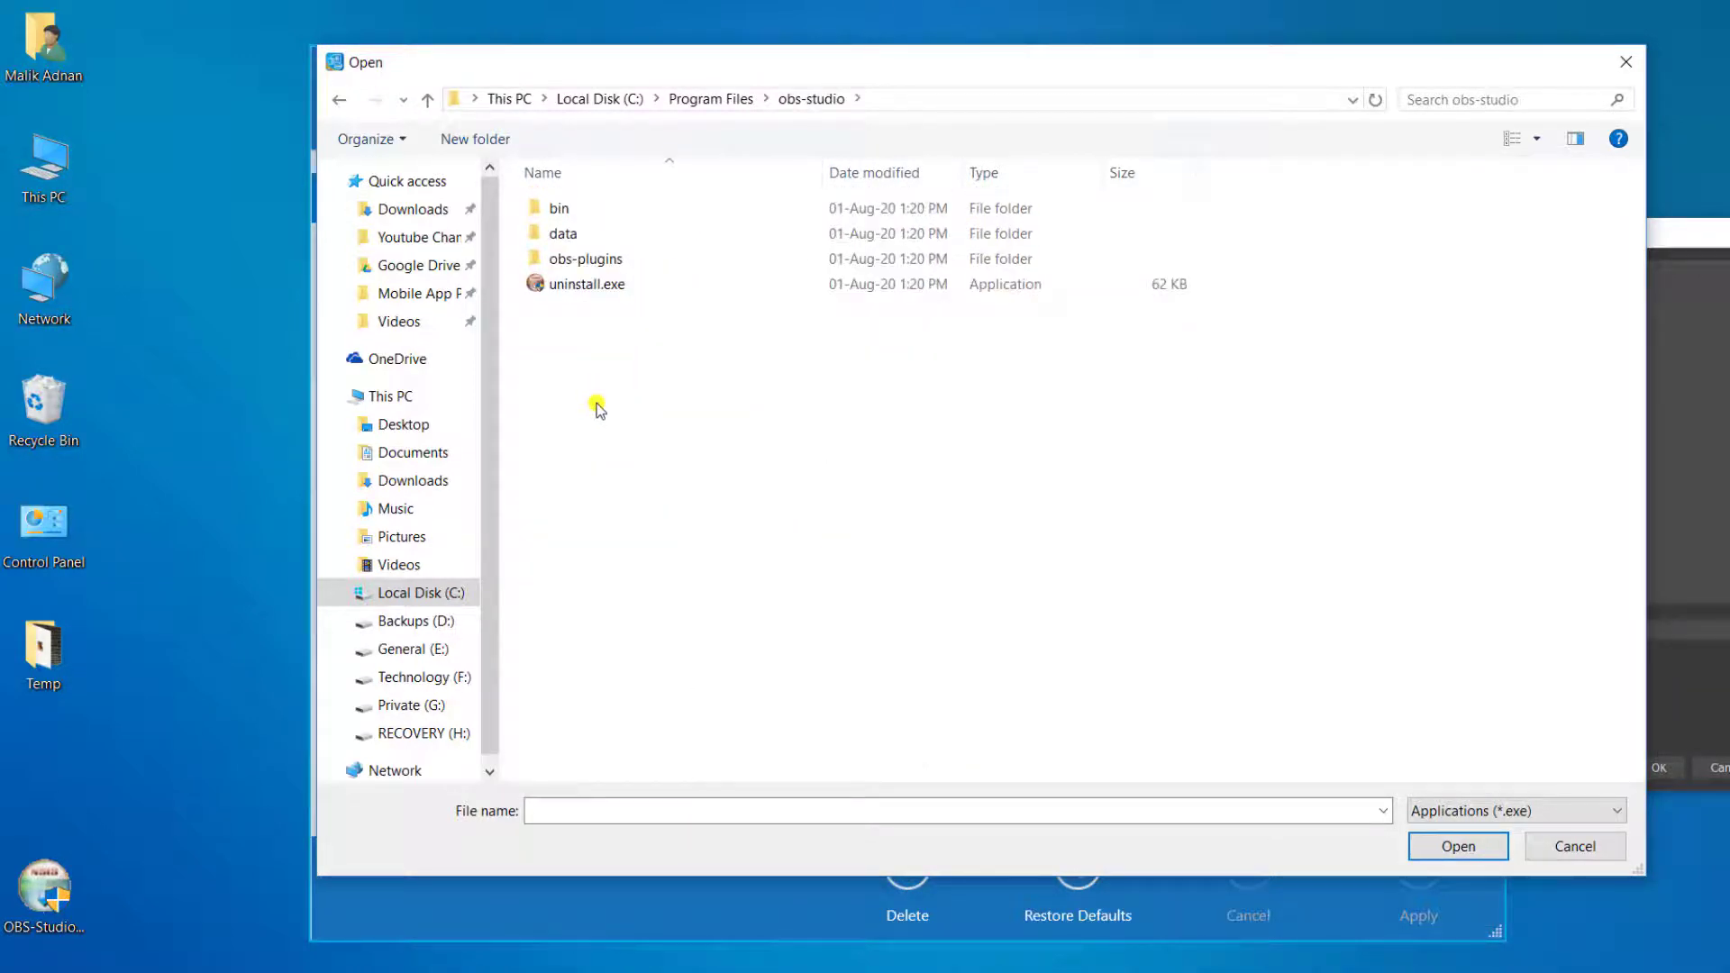
double_click(562, 208)
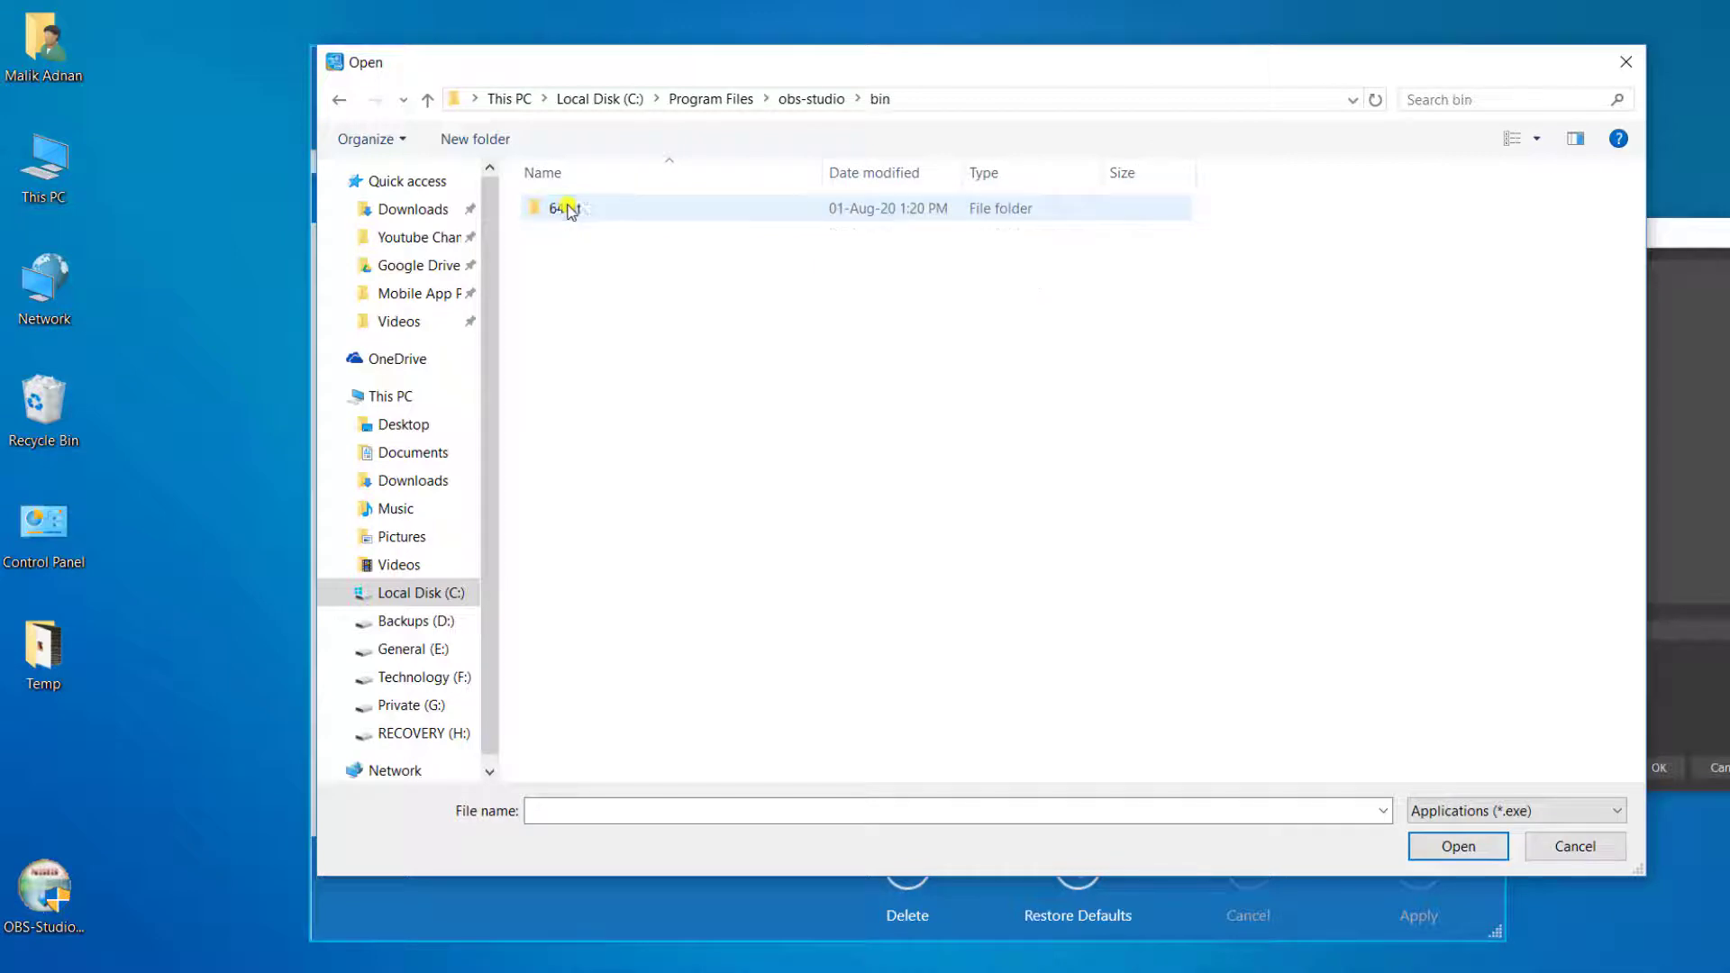
double_click(574, 213)
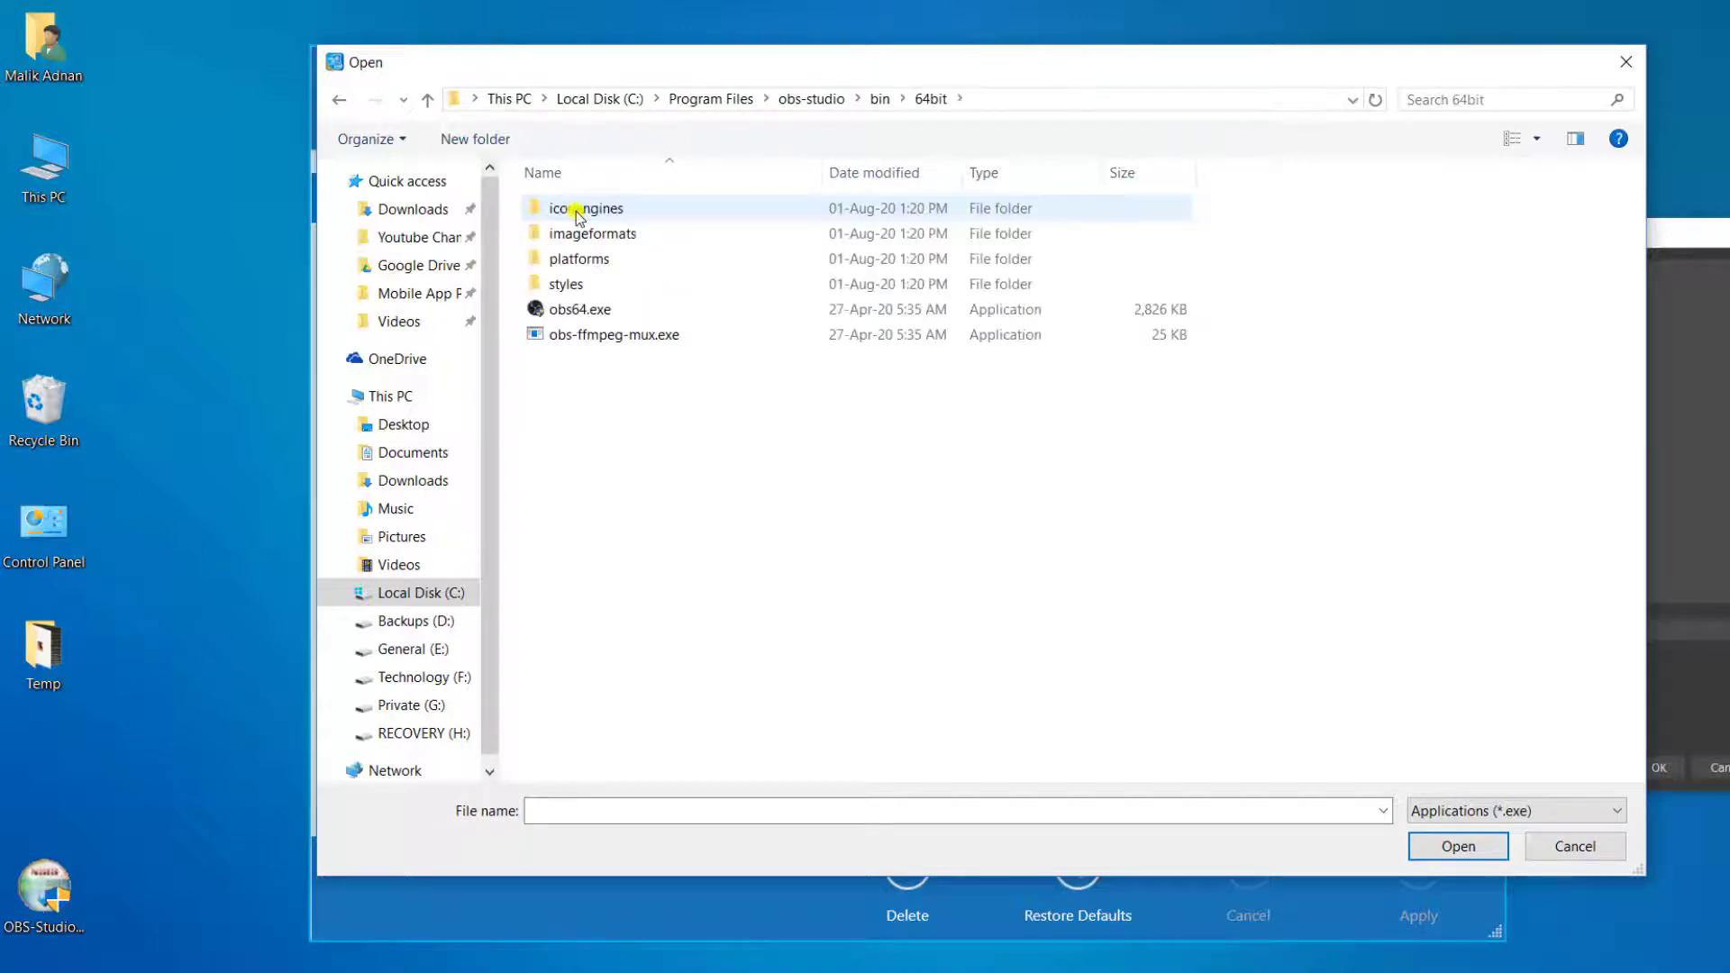
left_click(588, 311)
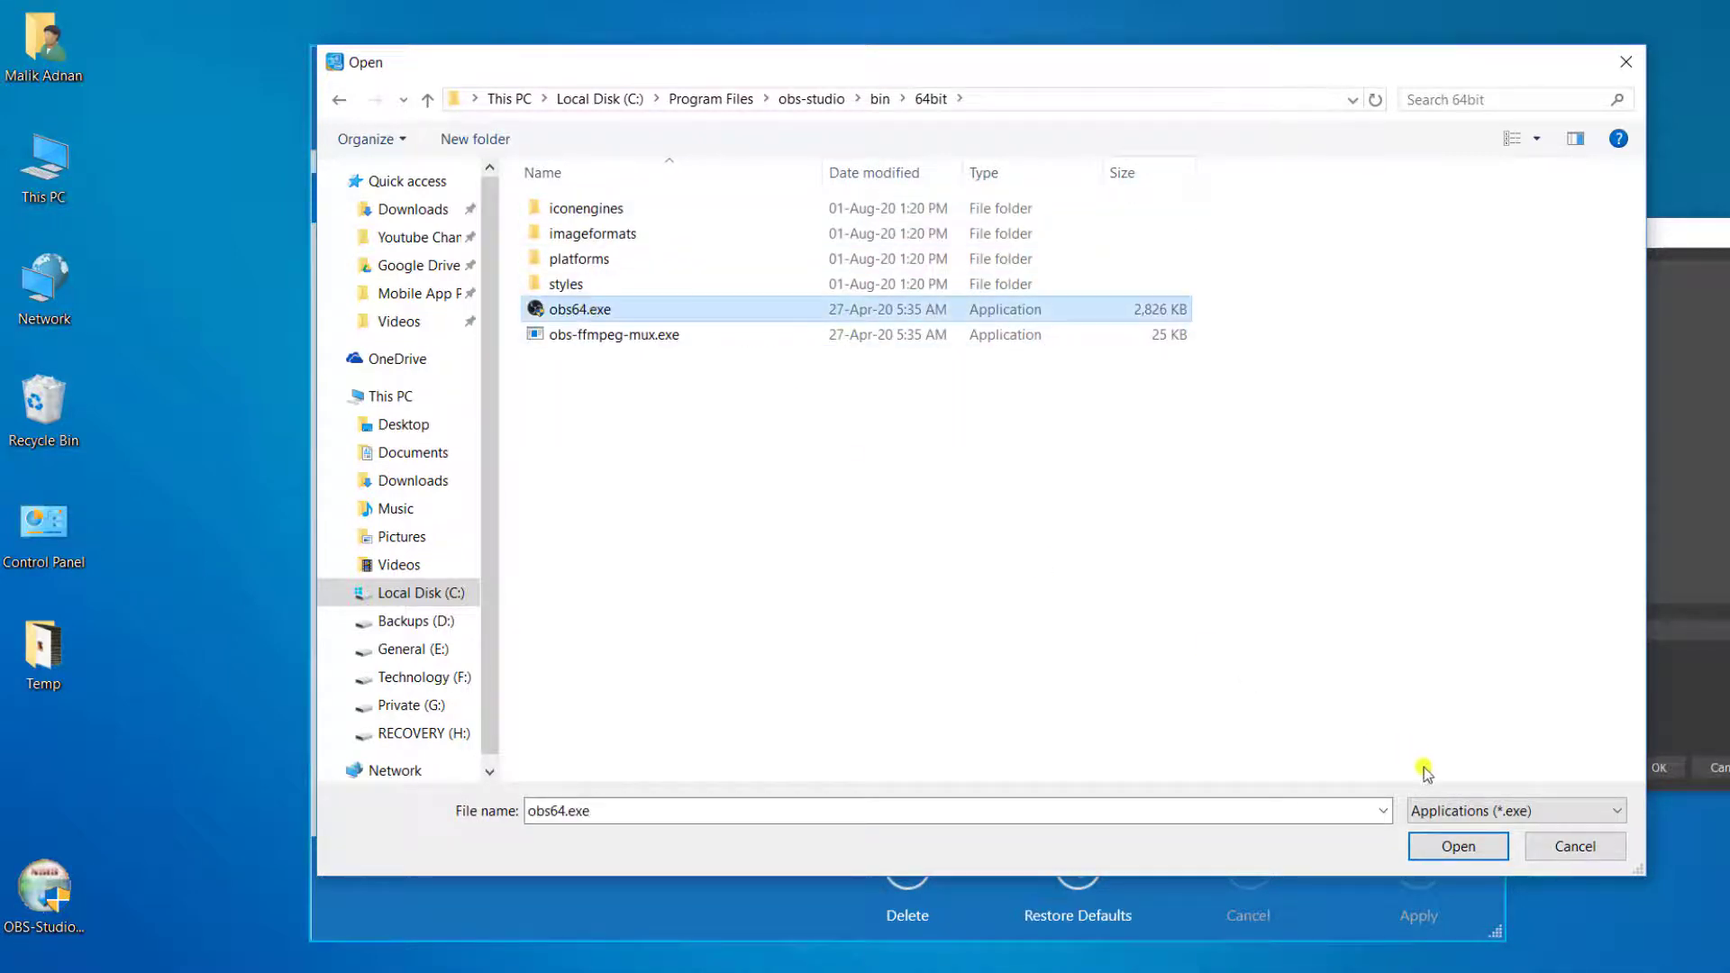
left_click(1438, 848)
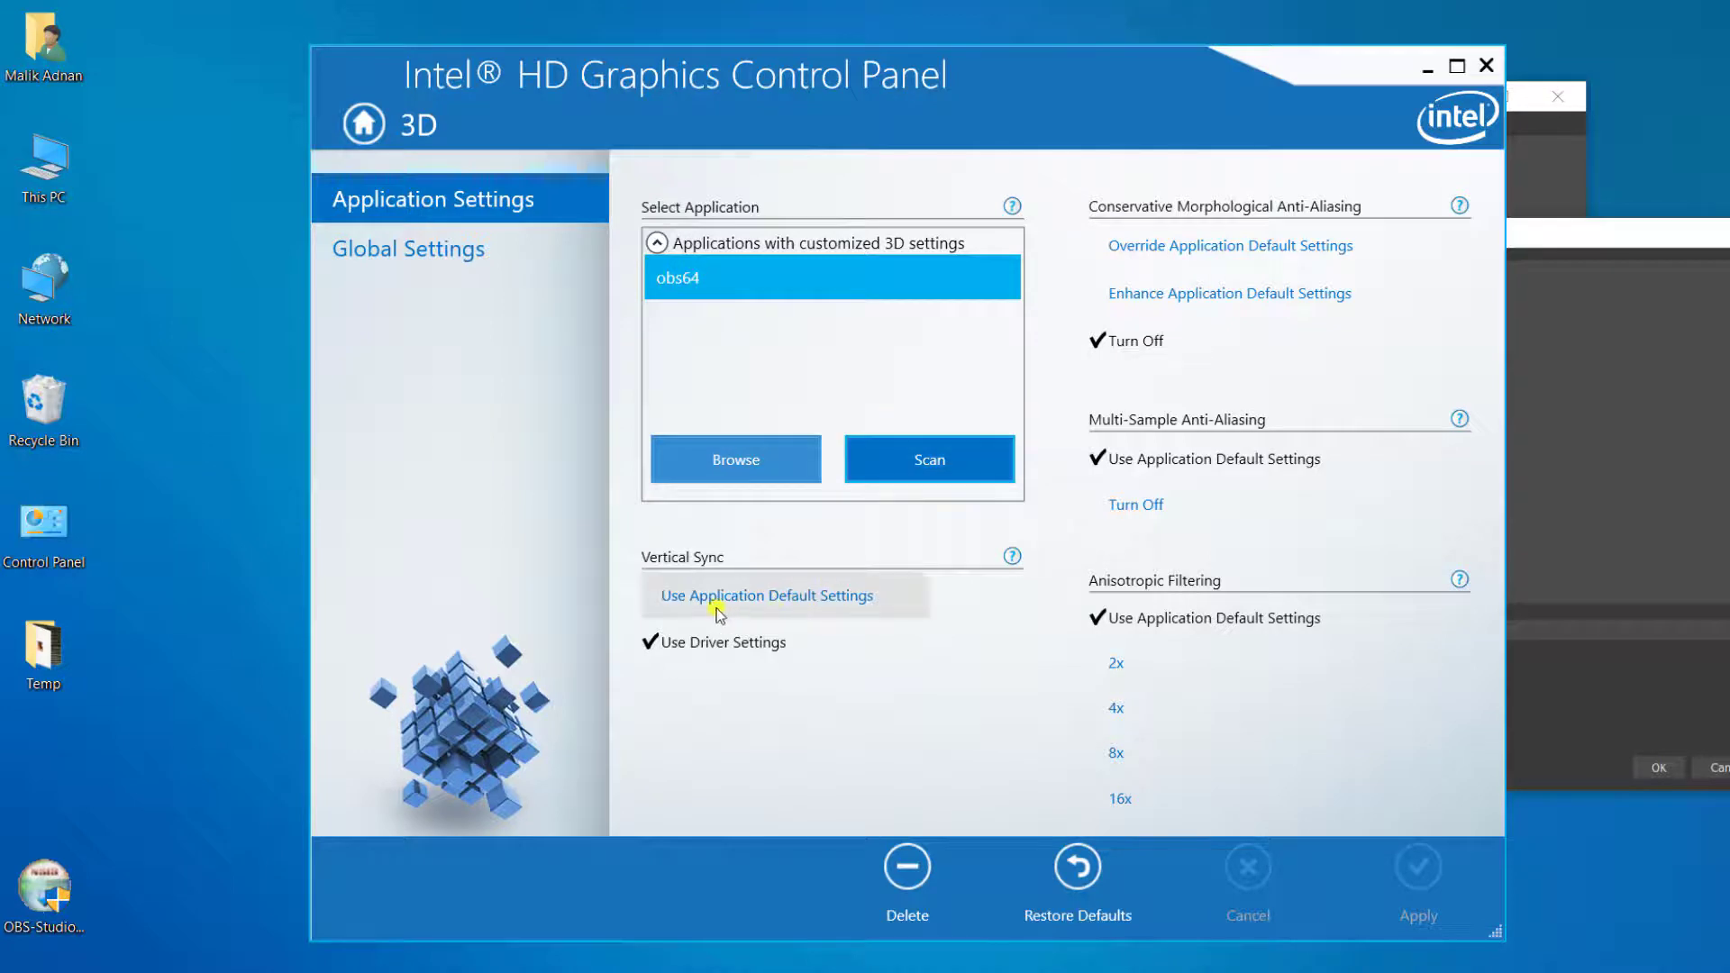
Set Vertical Sync for obs64 to Use Application Default Settings and apply the change.
left_click(807, 596)
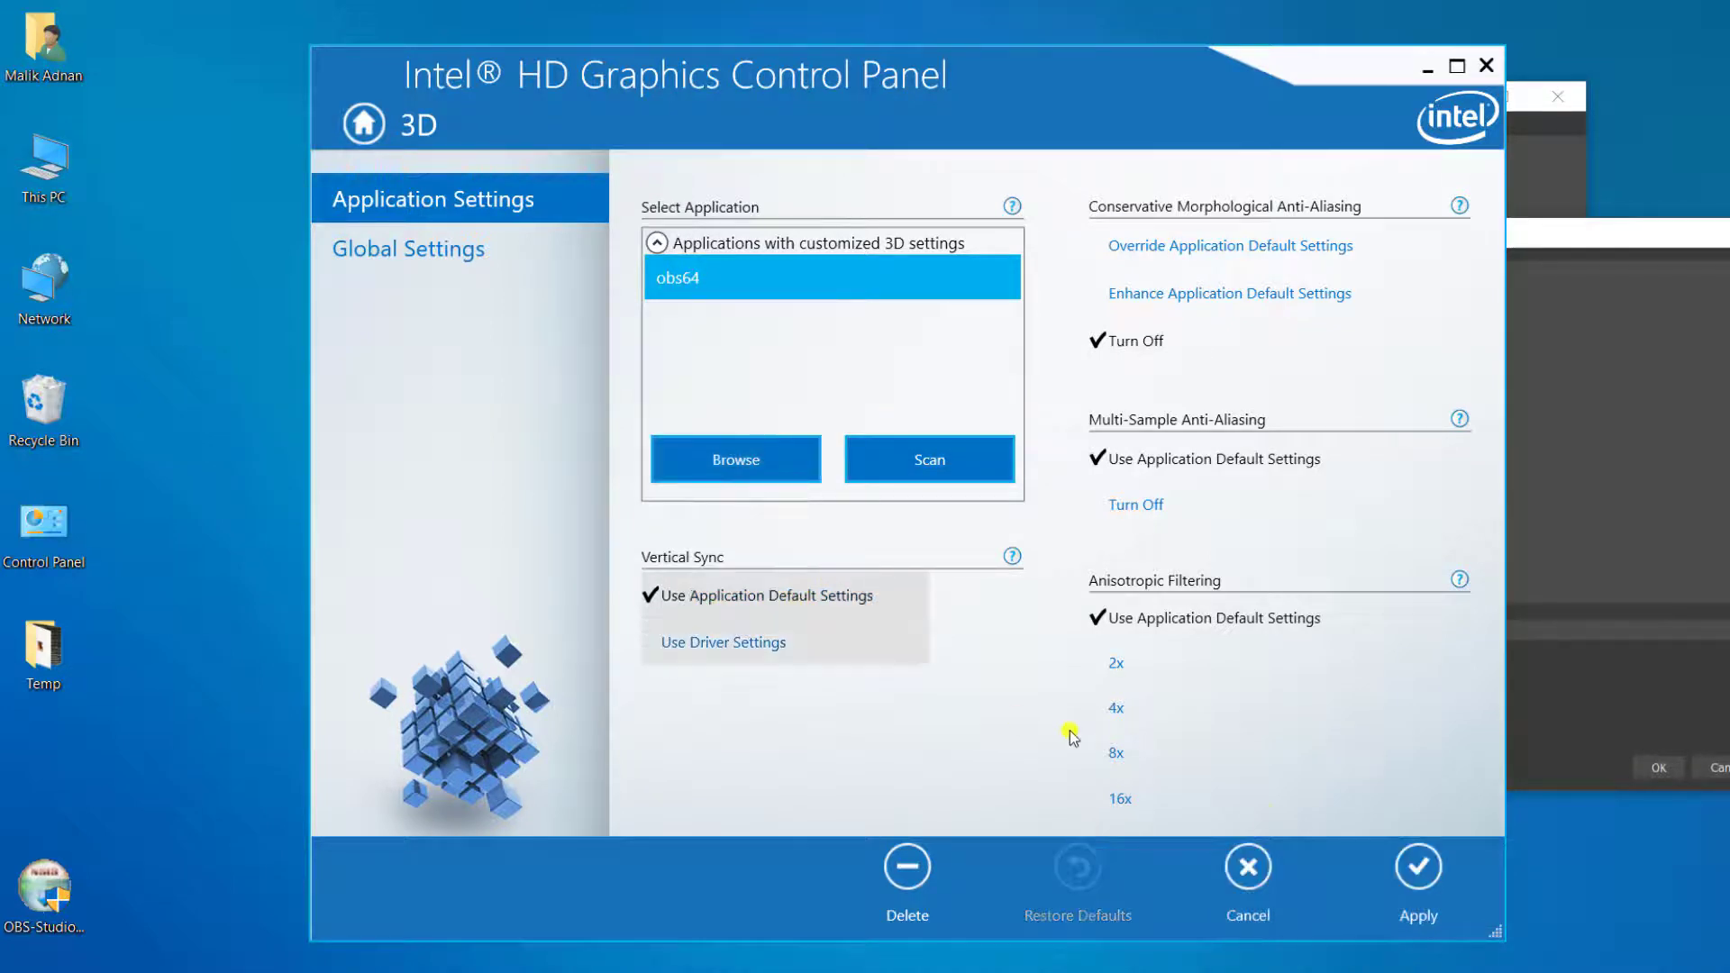
left_click(1418, 863)
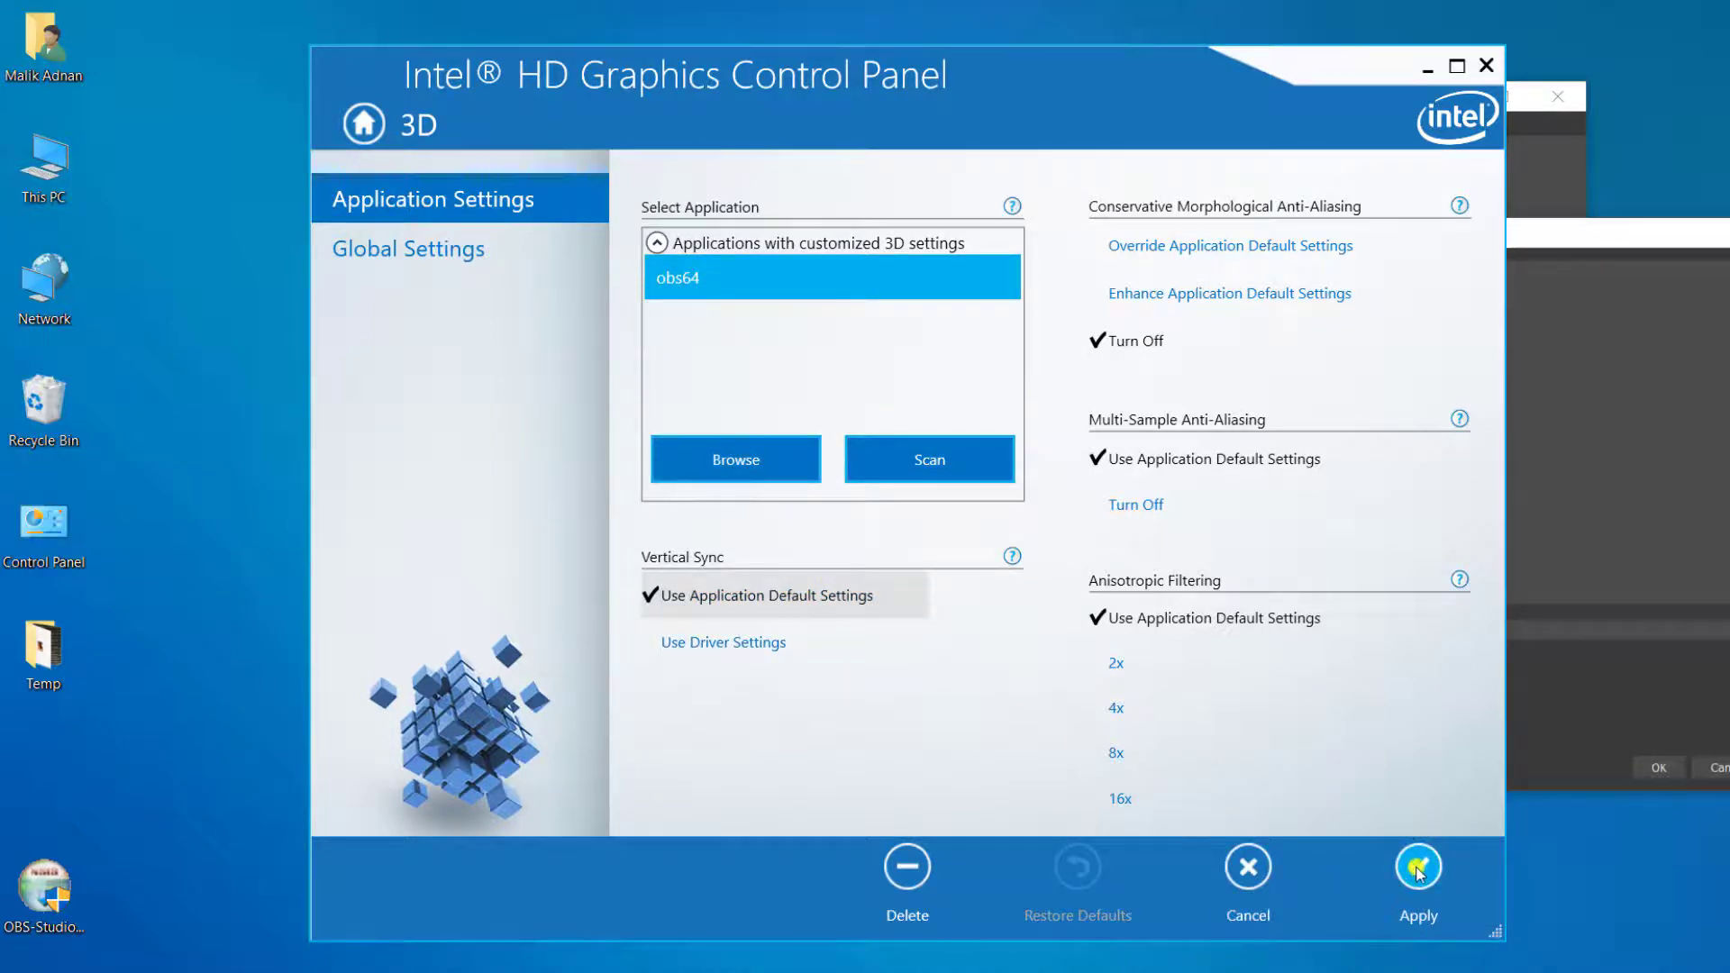
Confirm the applied 3D settings, close the Intel HD Graphics Control Panel, and refresh the desktop.
left_click(862, 521)
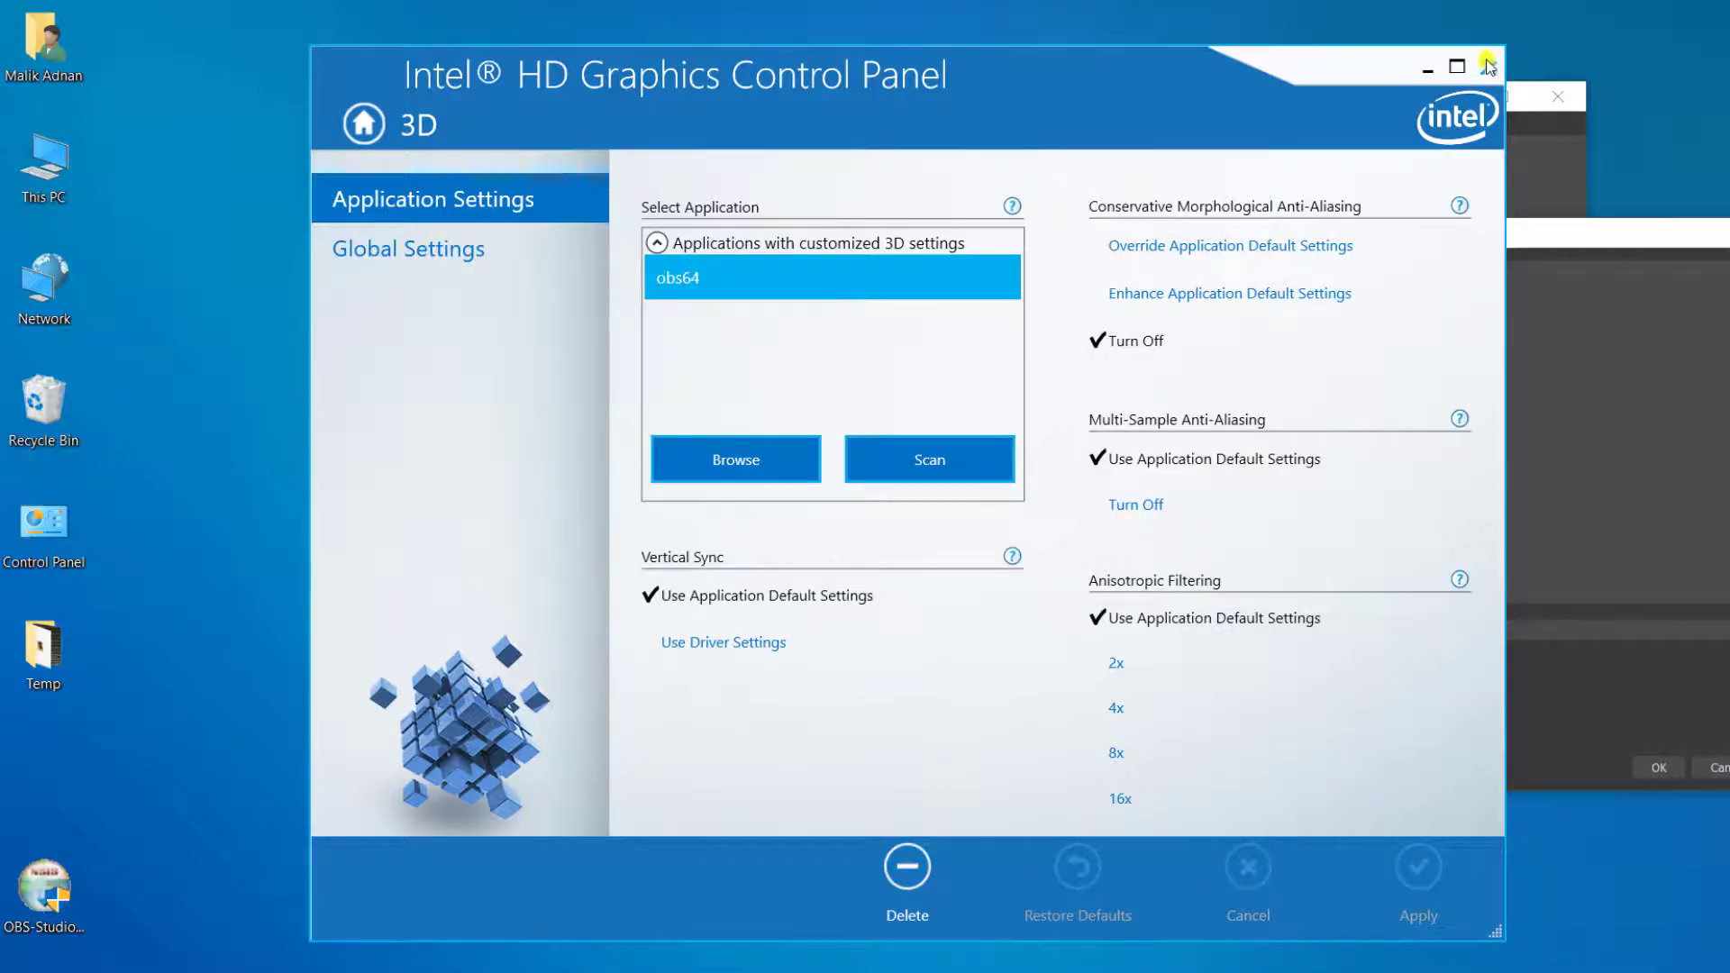
left_click(1488, 69)
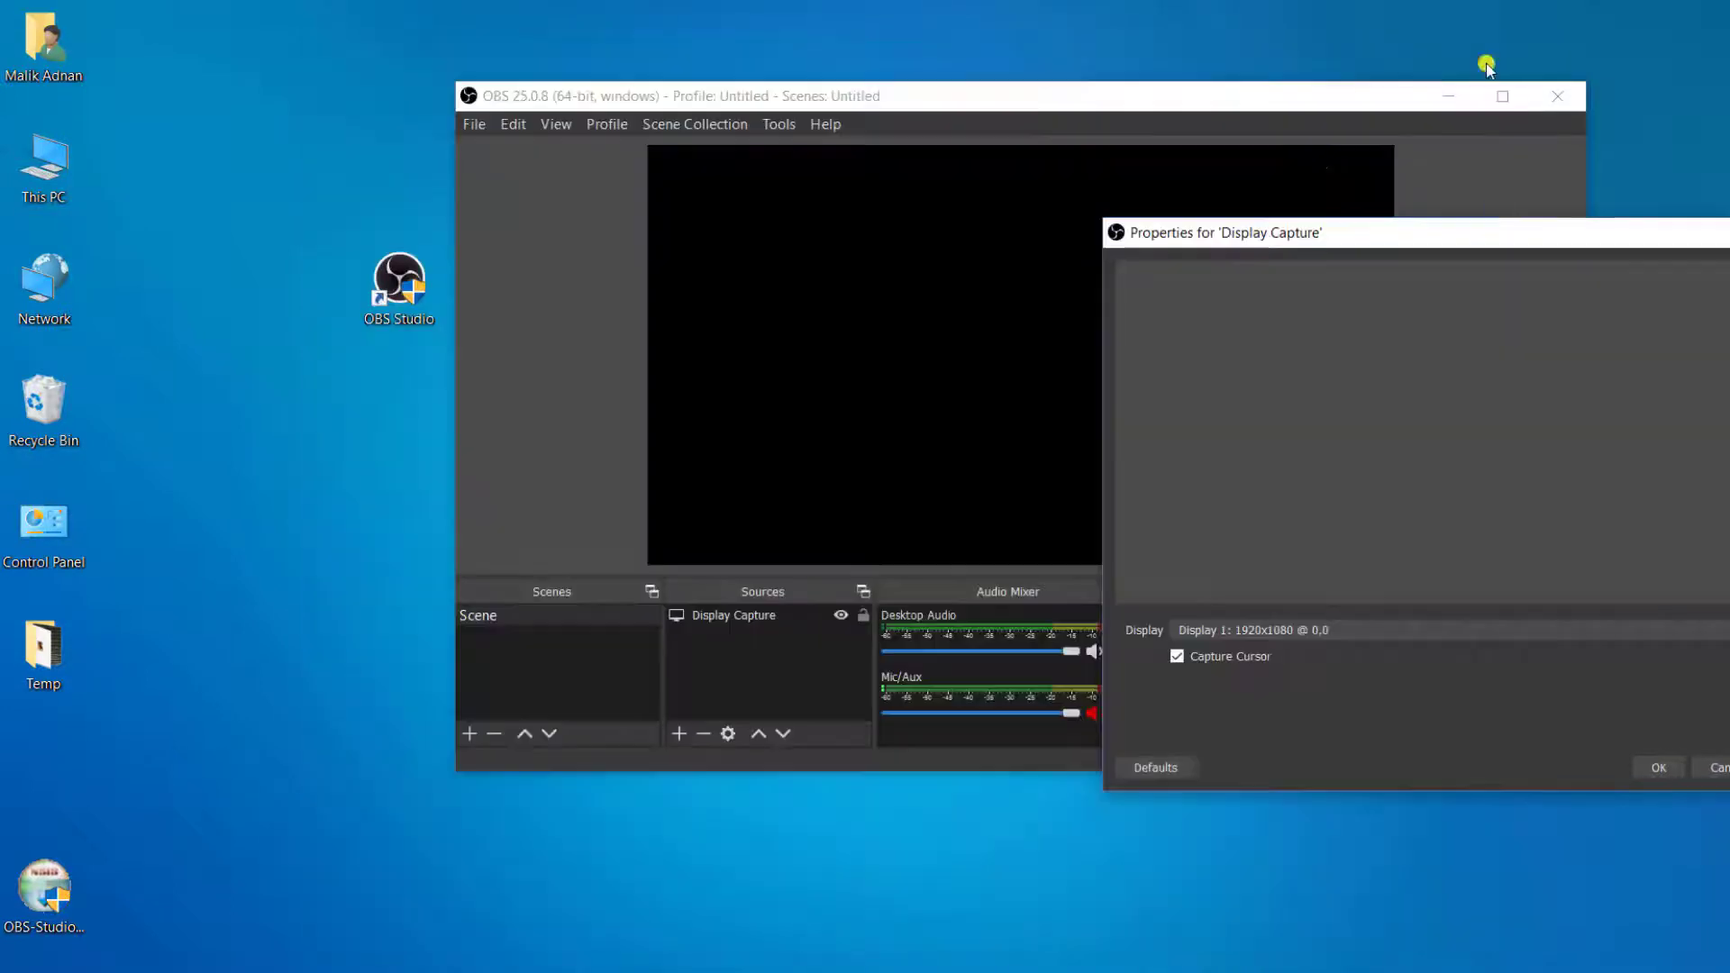
right_click(249, 314)
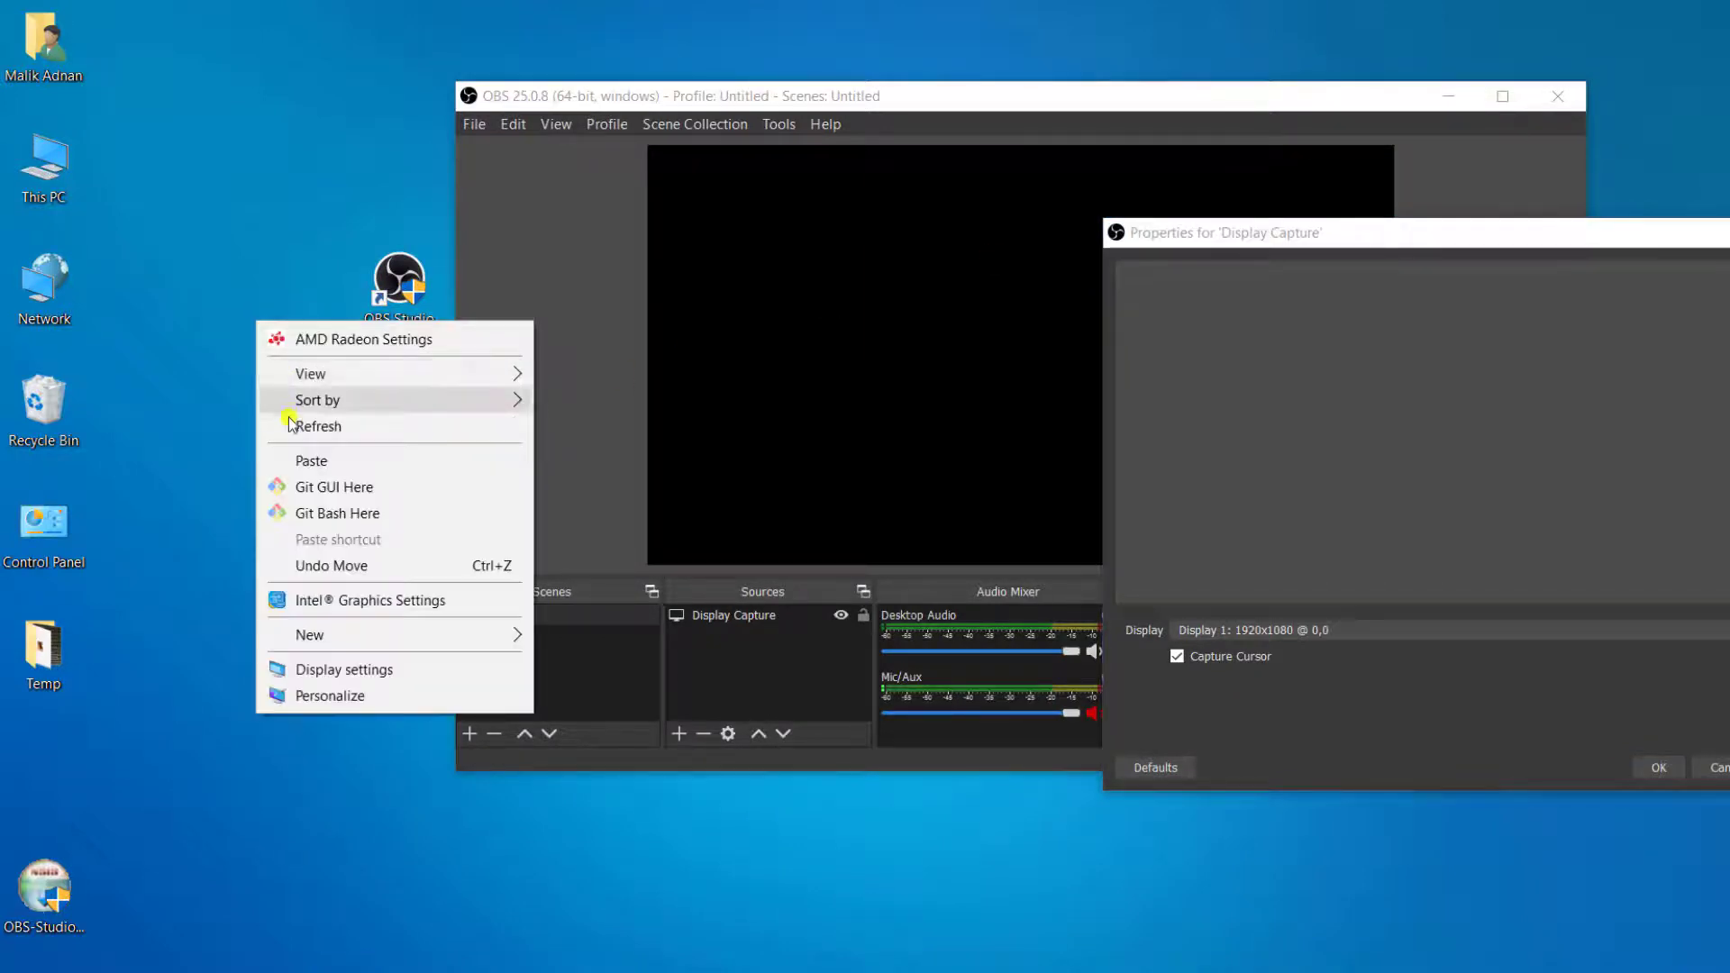
left_click(287, 420)
Open AMD Radeon Settings, view its system overview, and return to the home page.
right_click(232, 177)
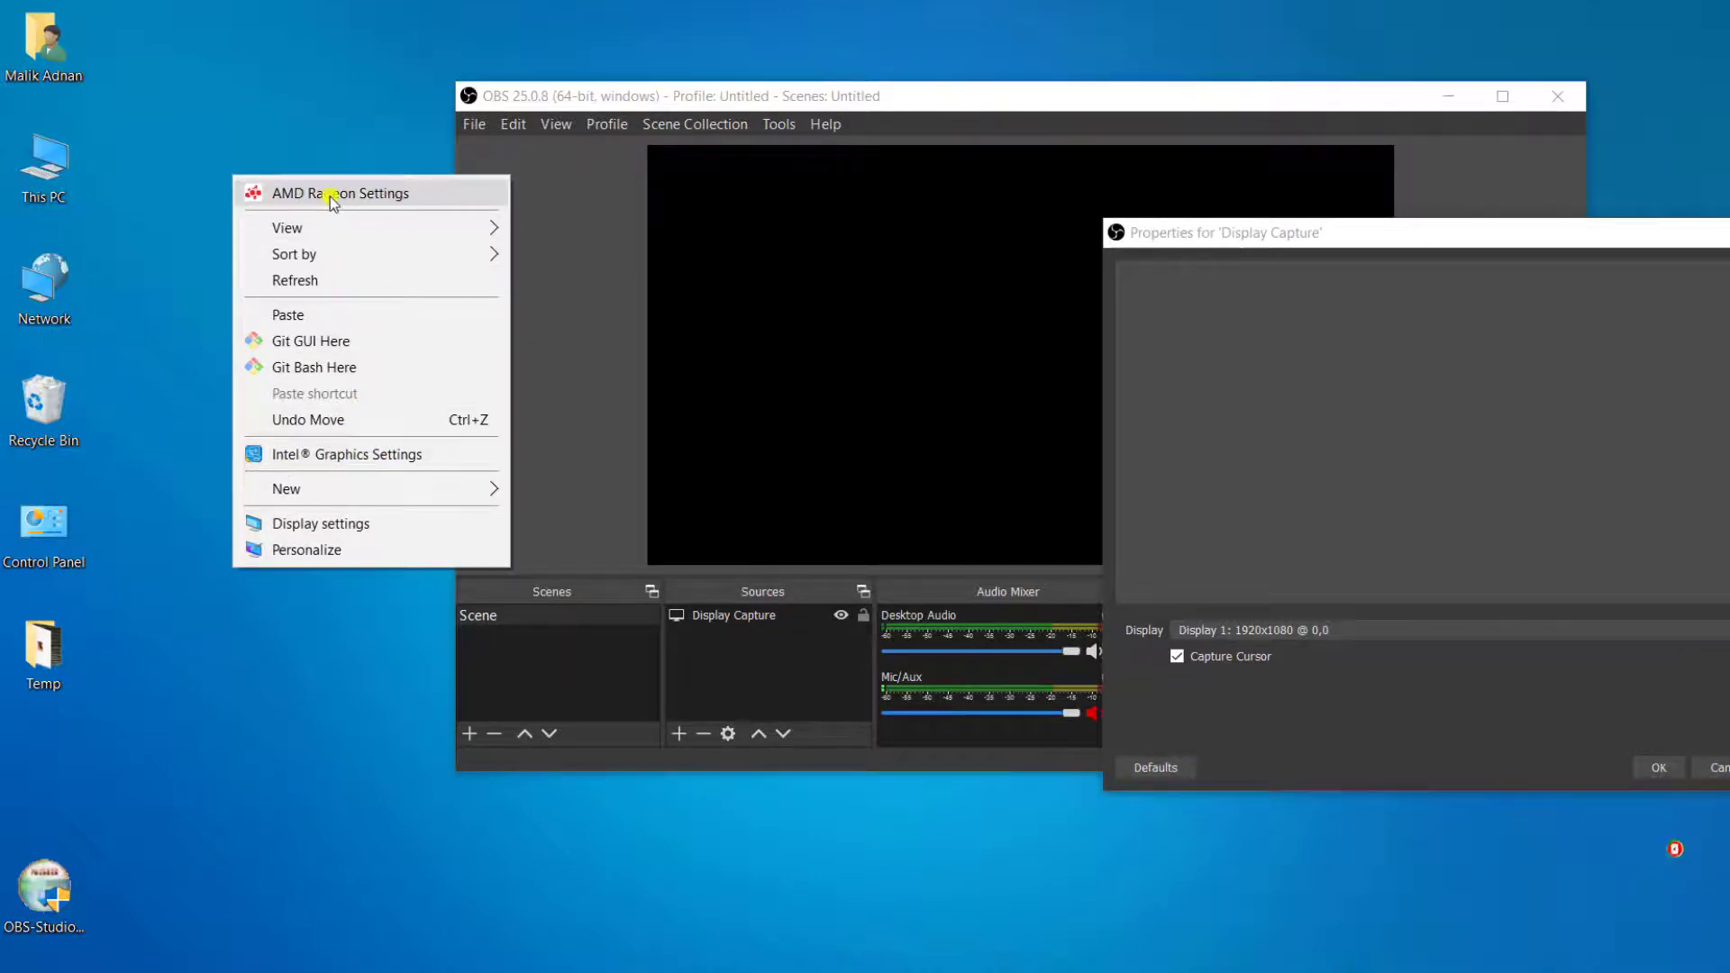
left_click(377, 195)
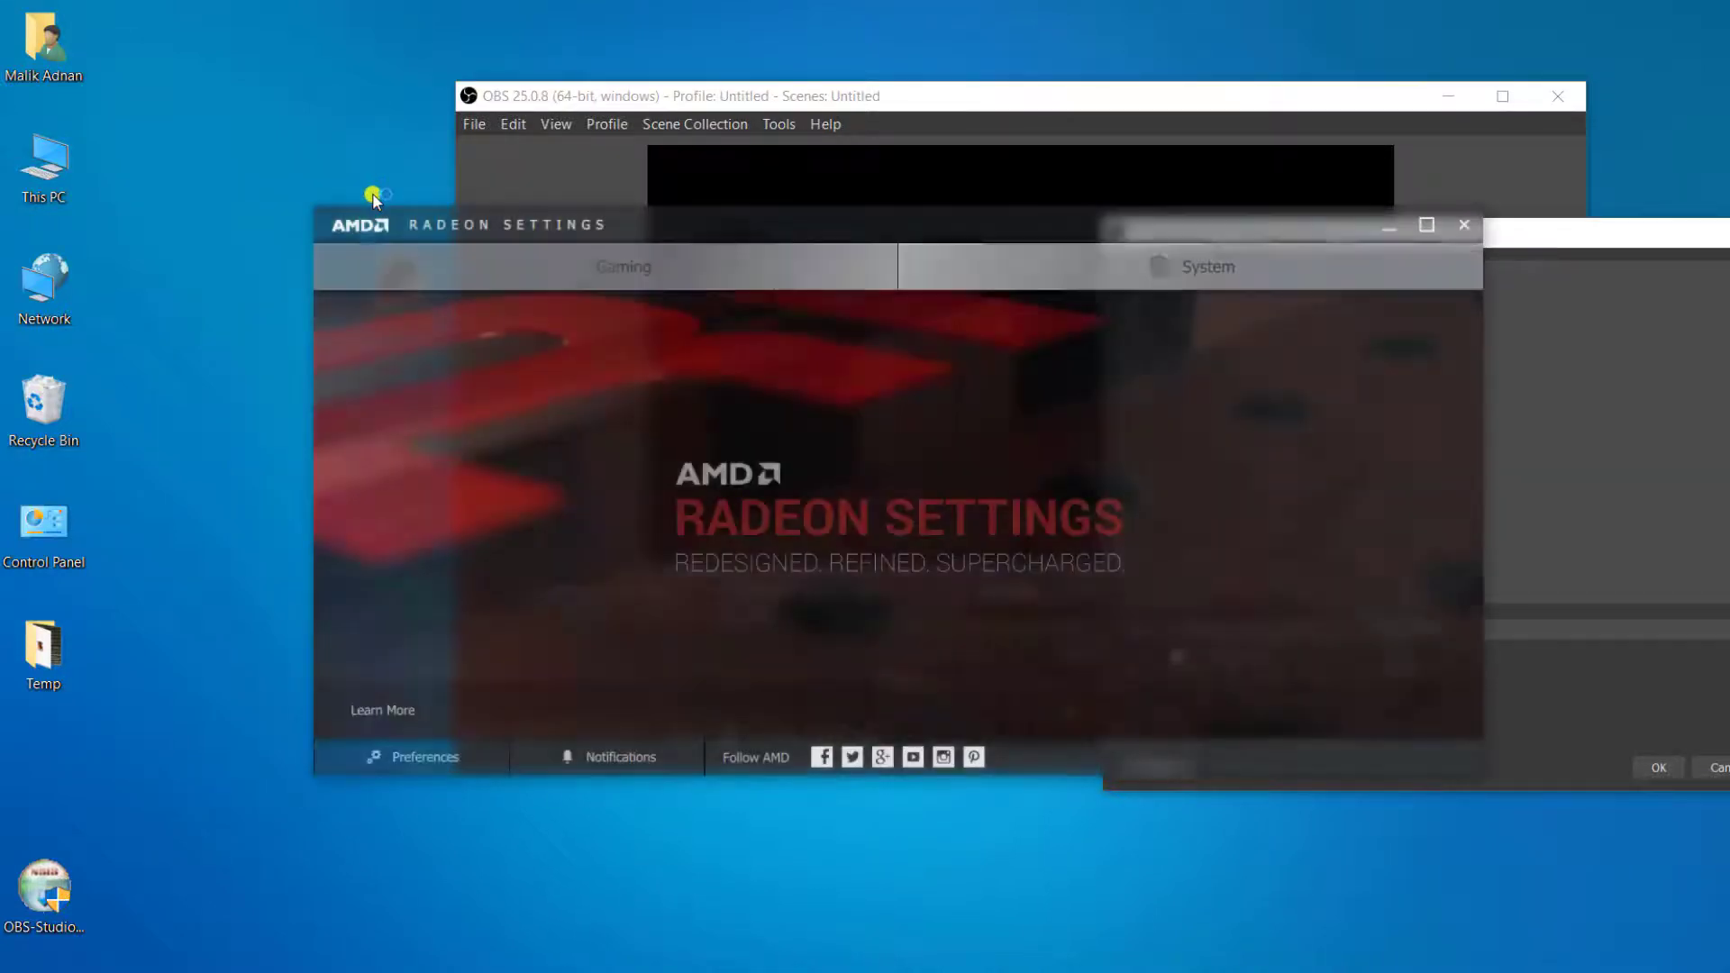
left_click_drag(553, 231, 604, 178)
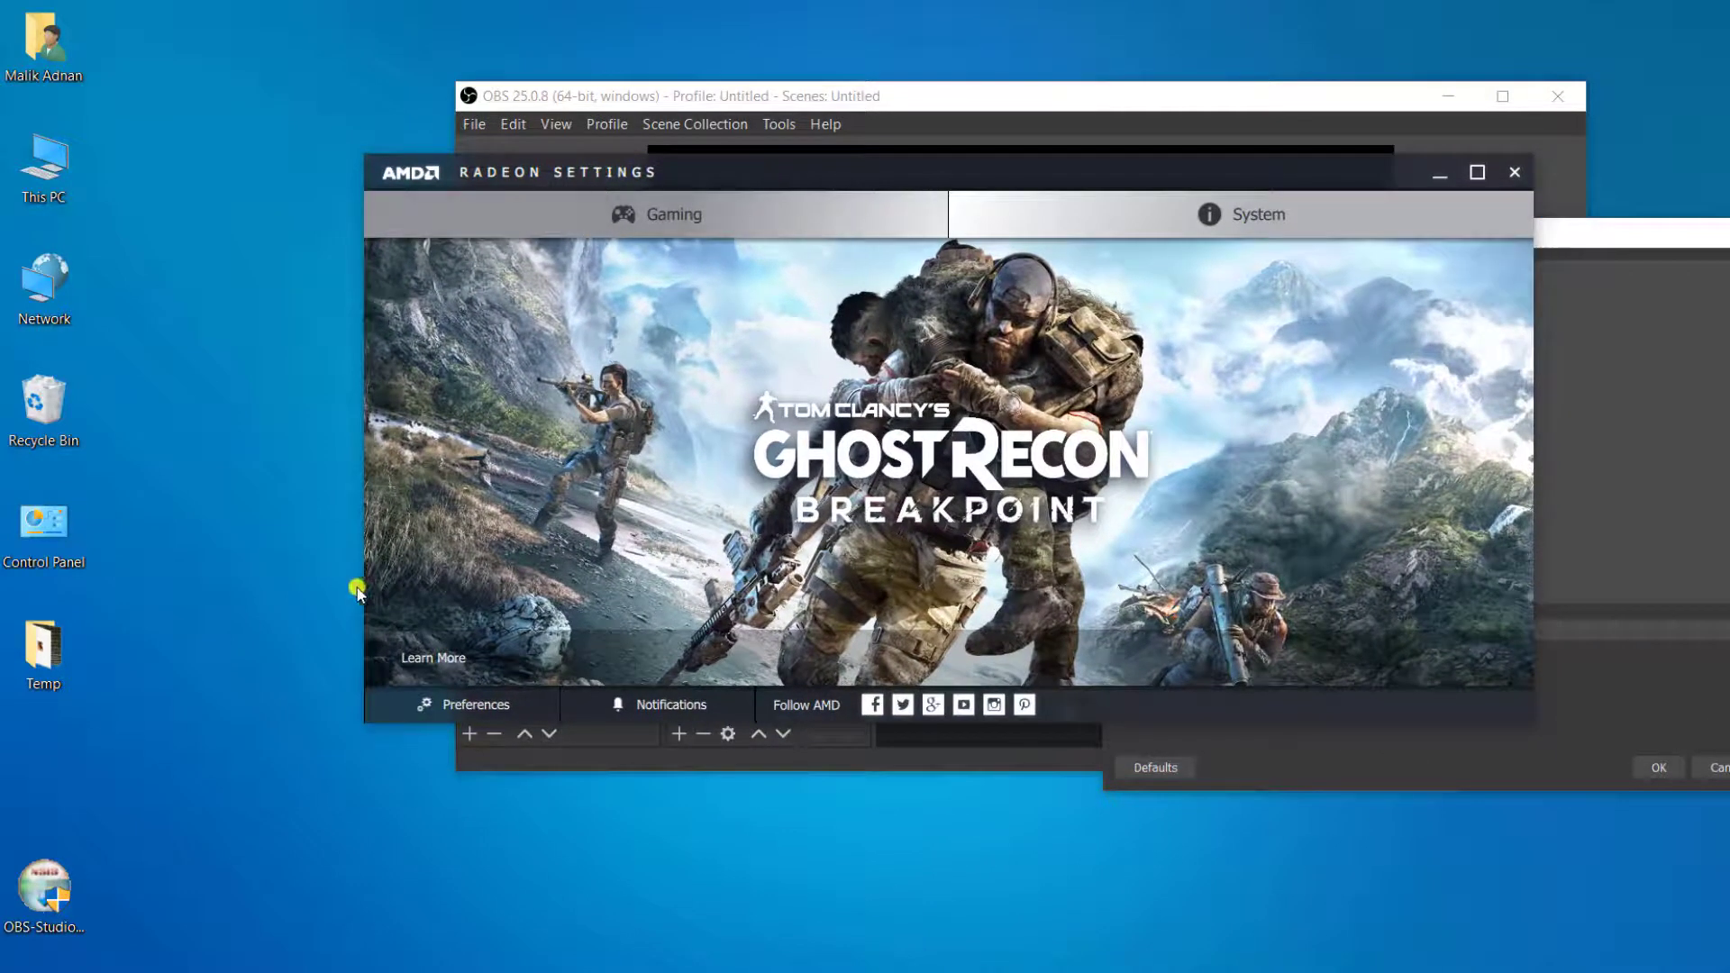
left_click(1219, 211)
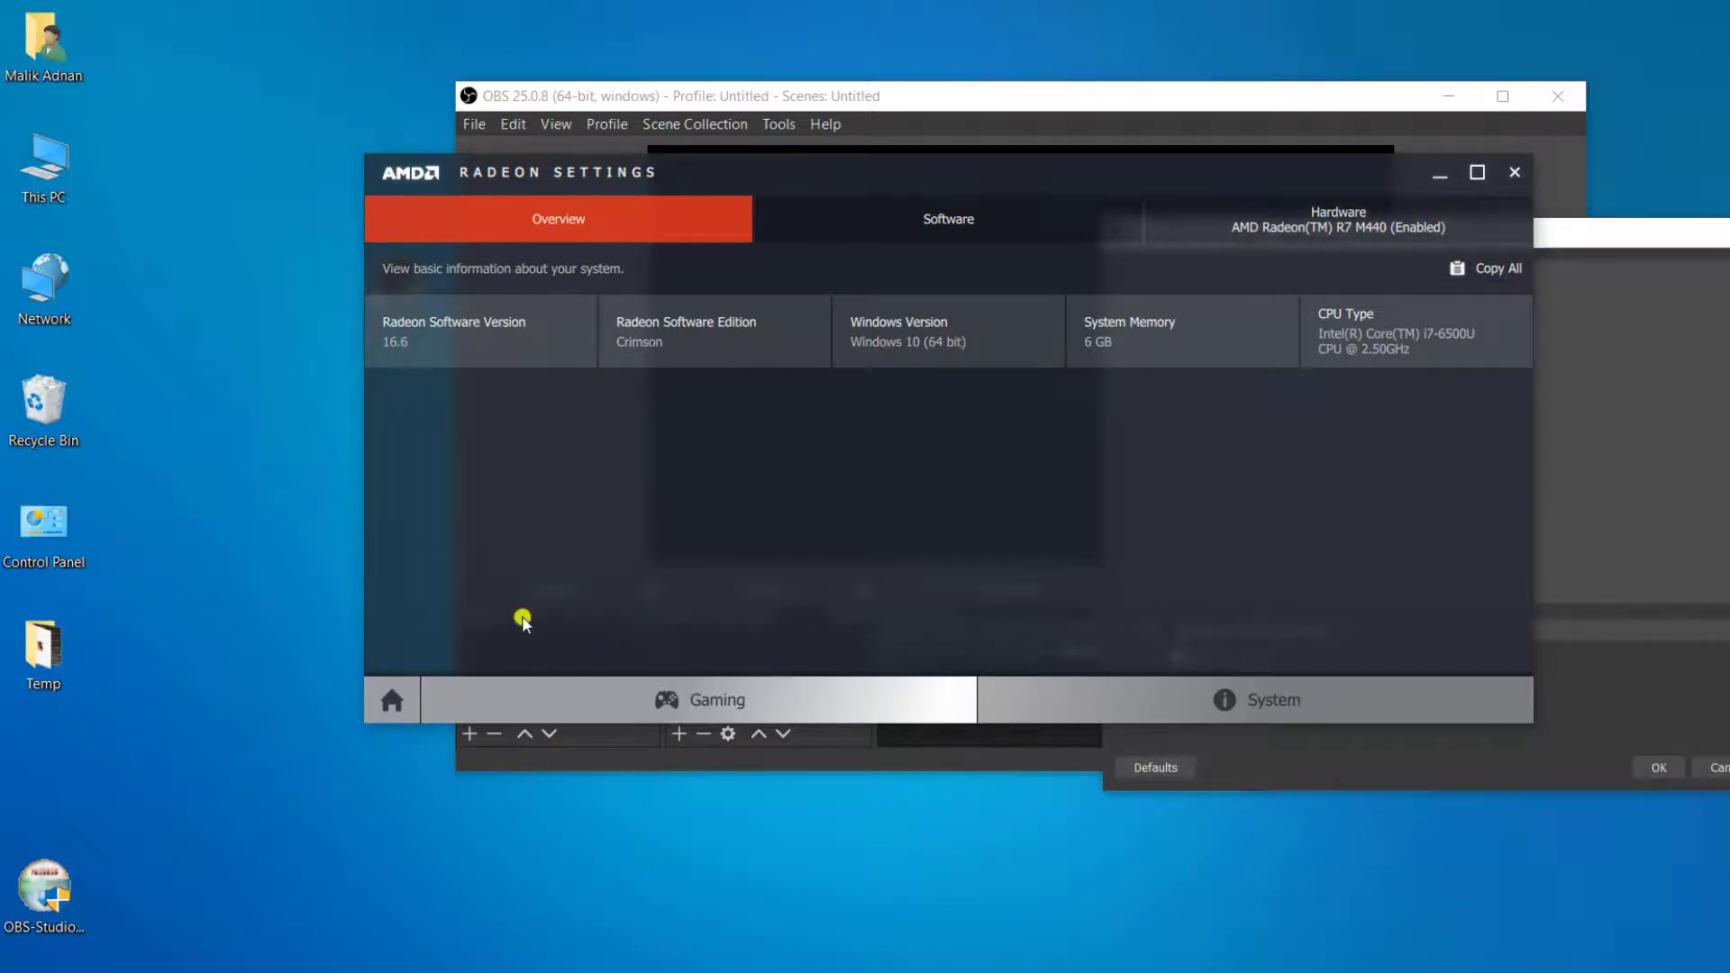
left_click(391, 700)
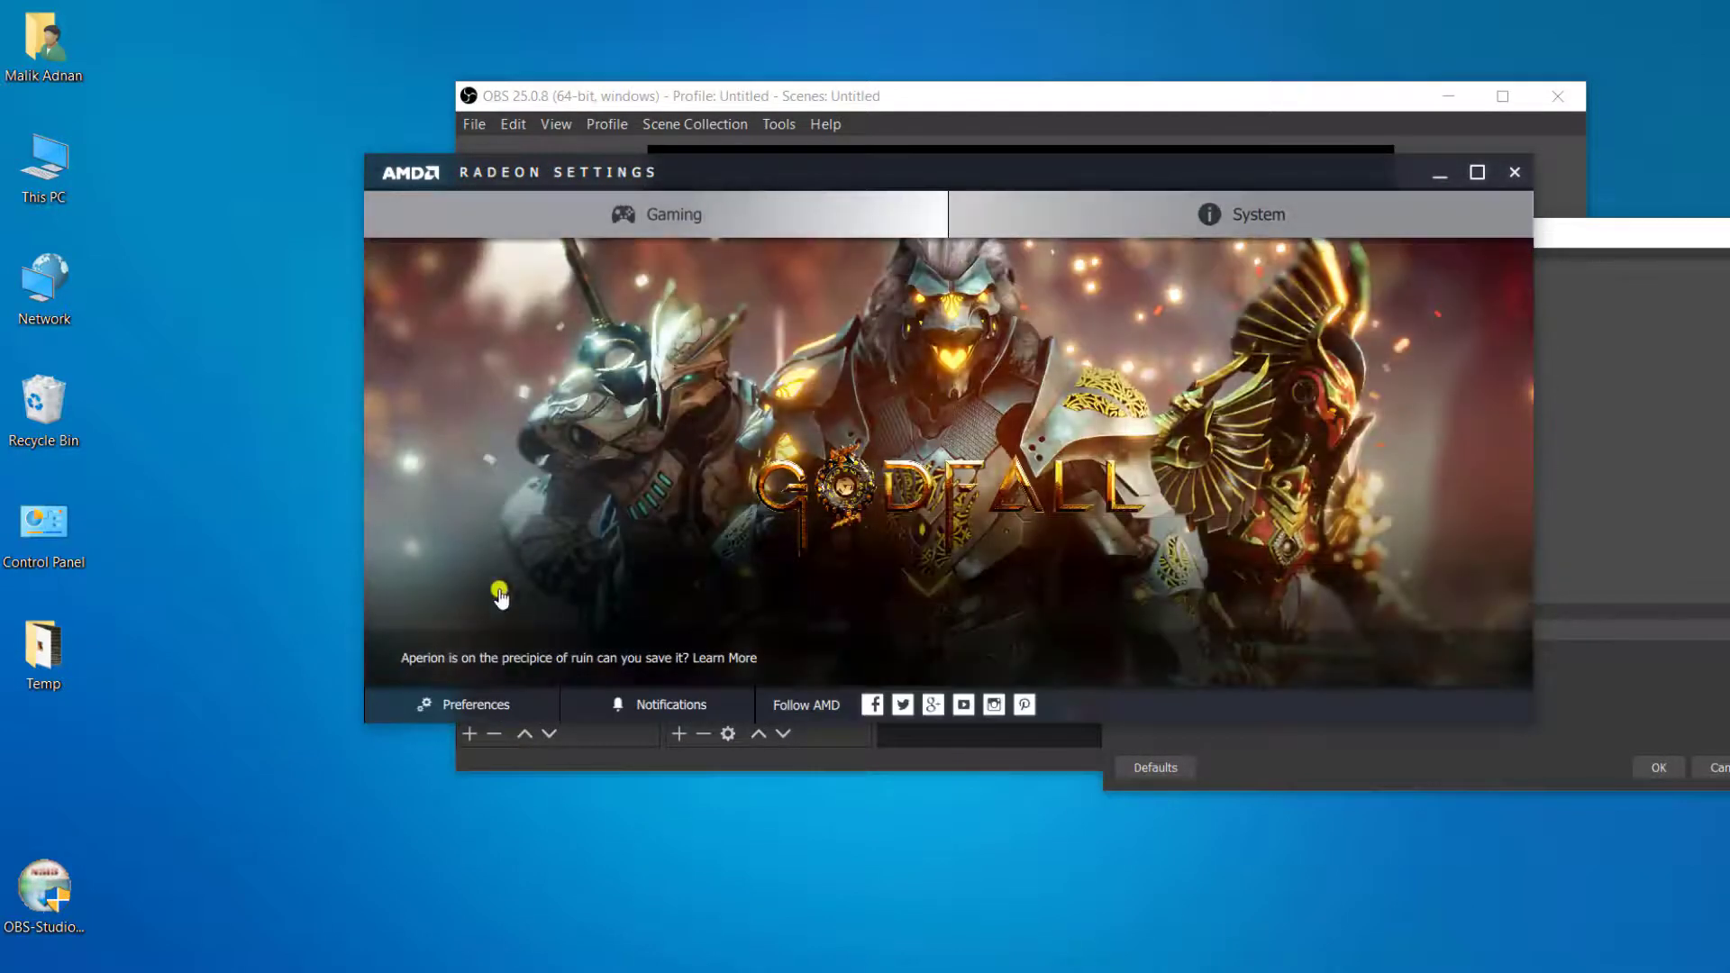
Open Radeon Additional Settings from the Radeon preferences and move its window into clear view.
left_click(480, 708)
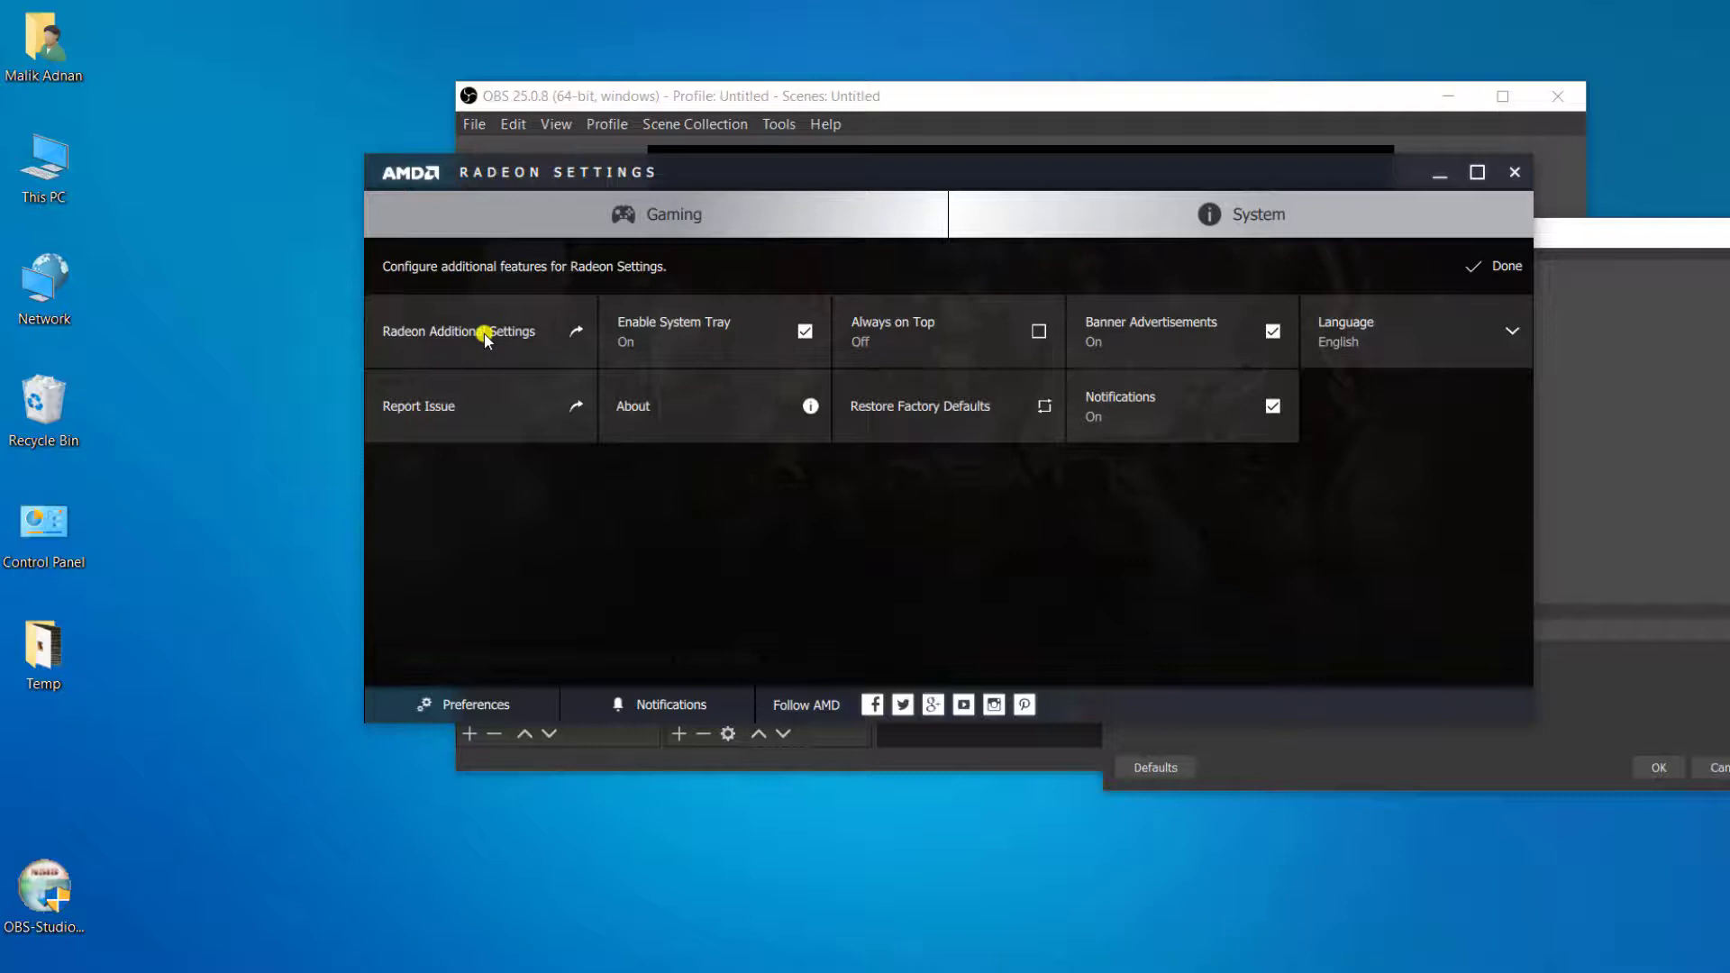
left_click(485, 336)
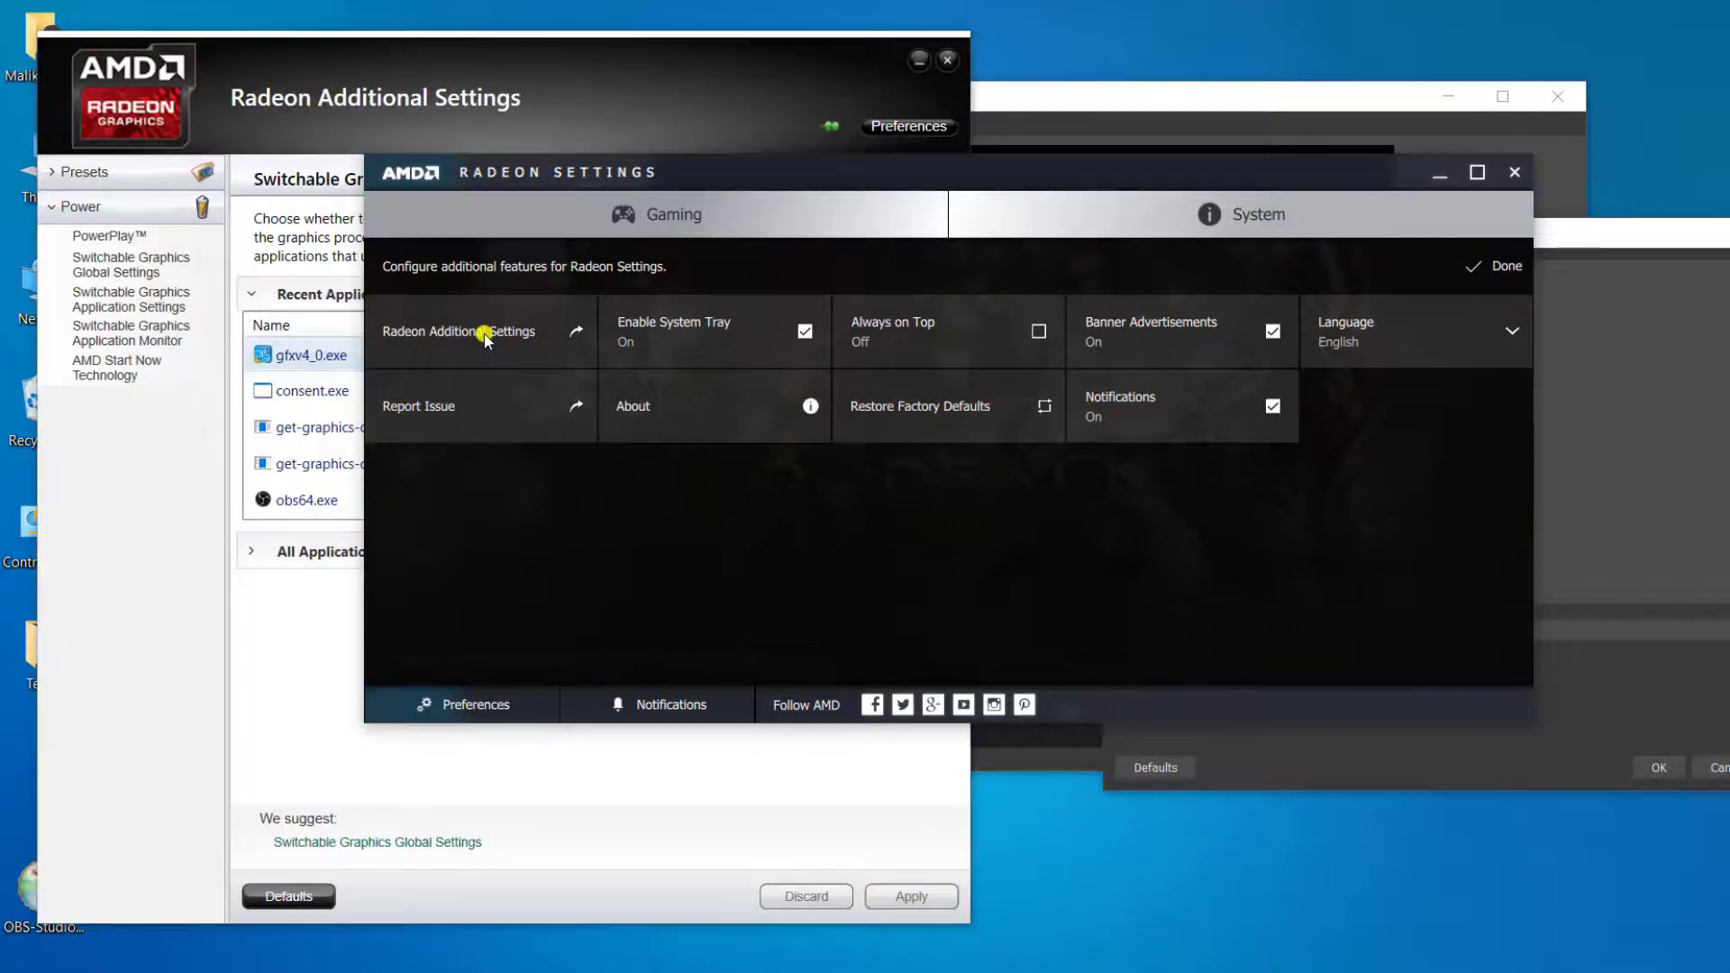
left_click(502, 57)
left_click_drag(514, 54, 839, 36)
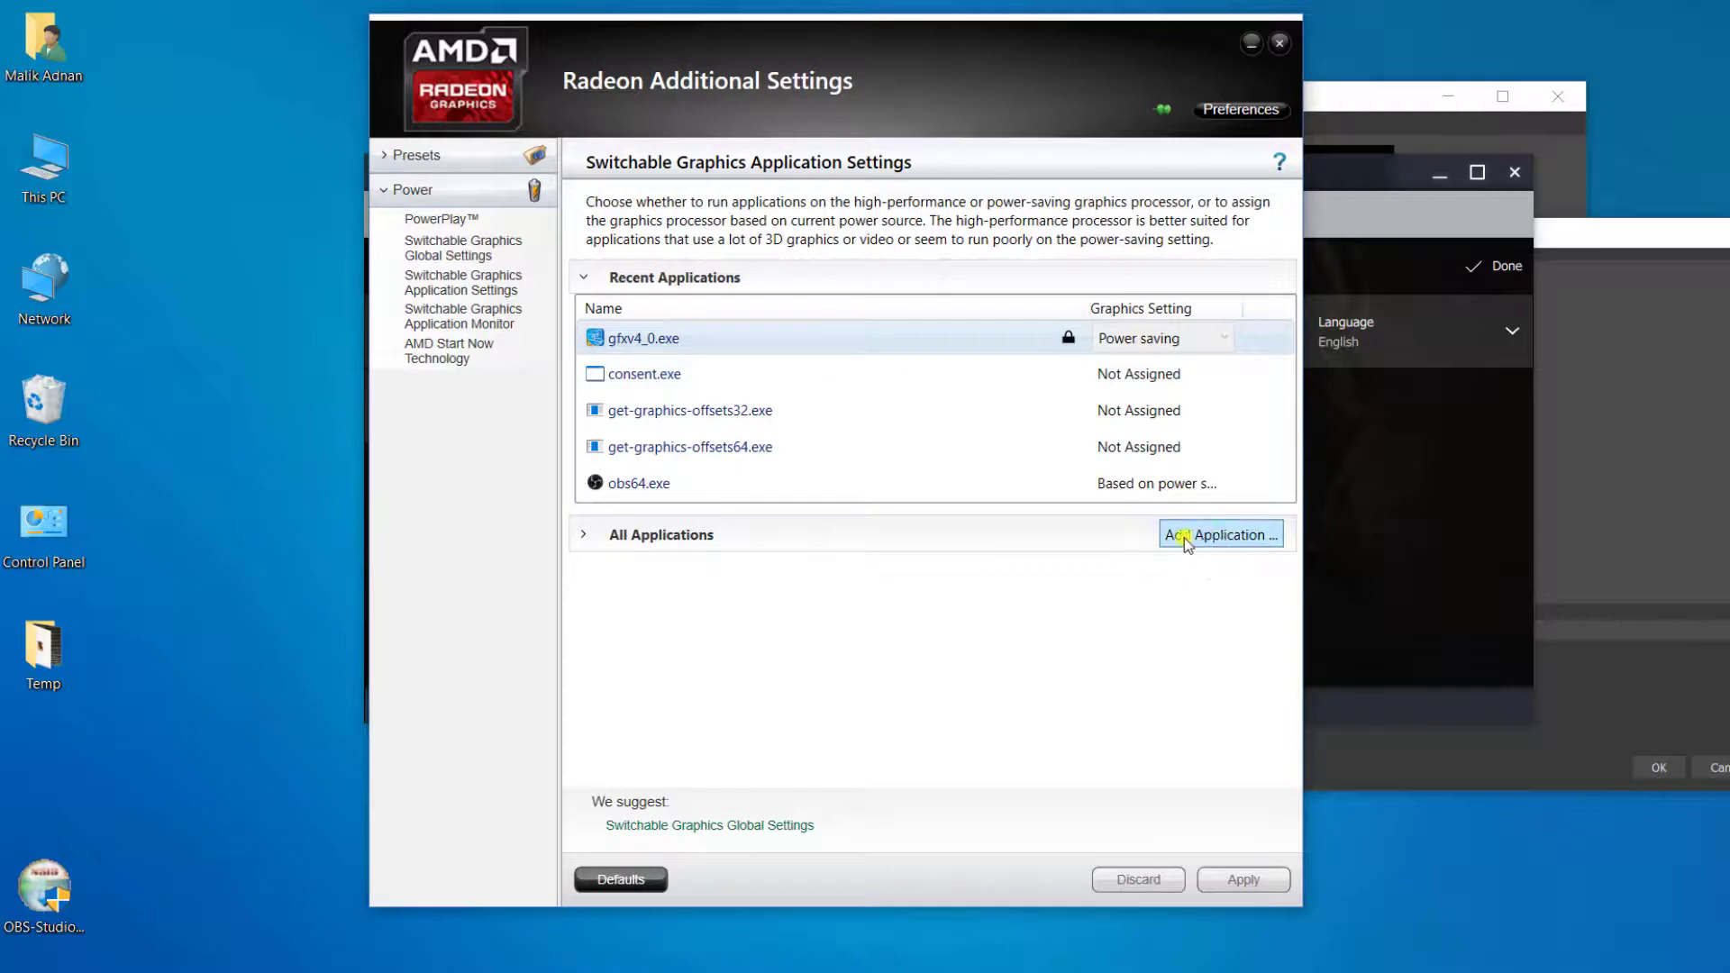
Add obs64.exe from C:\Program Files\obs-studio\bin\64bit to the switchable graphics application list.
left_click(1207, 535)
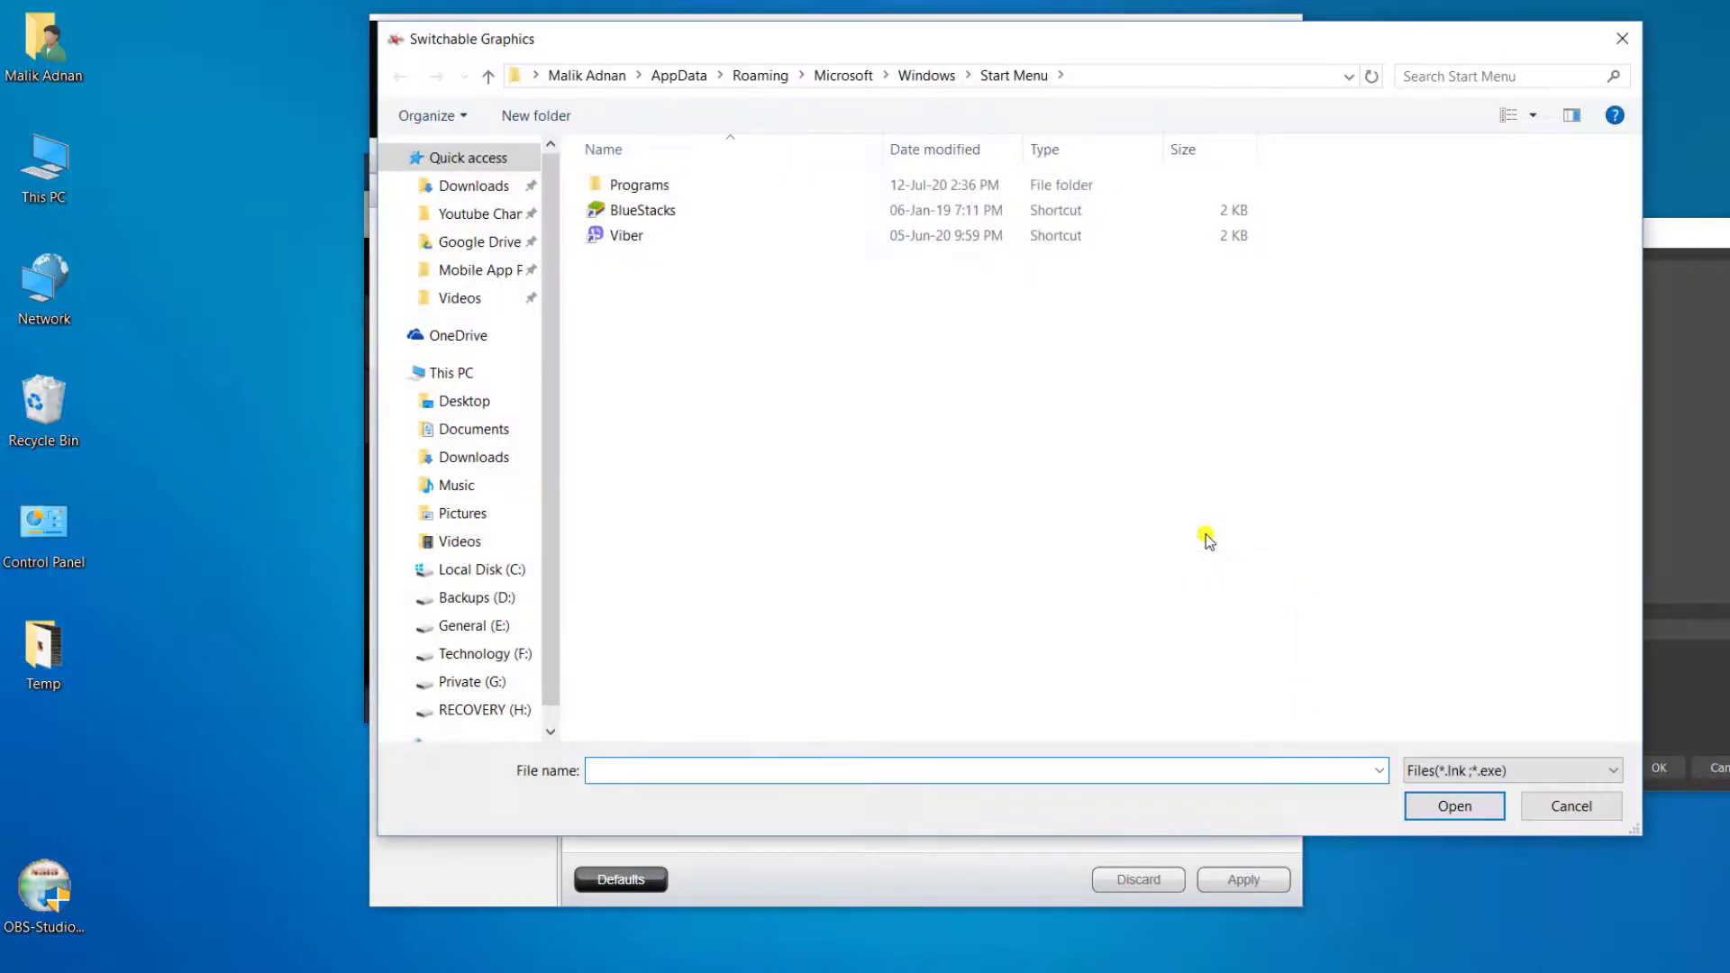
left_click(487, 577)
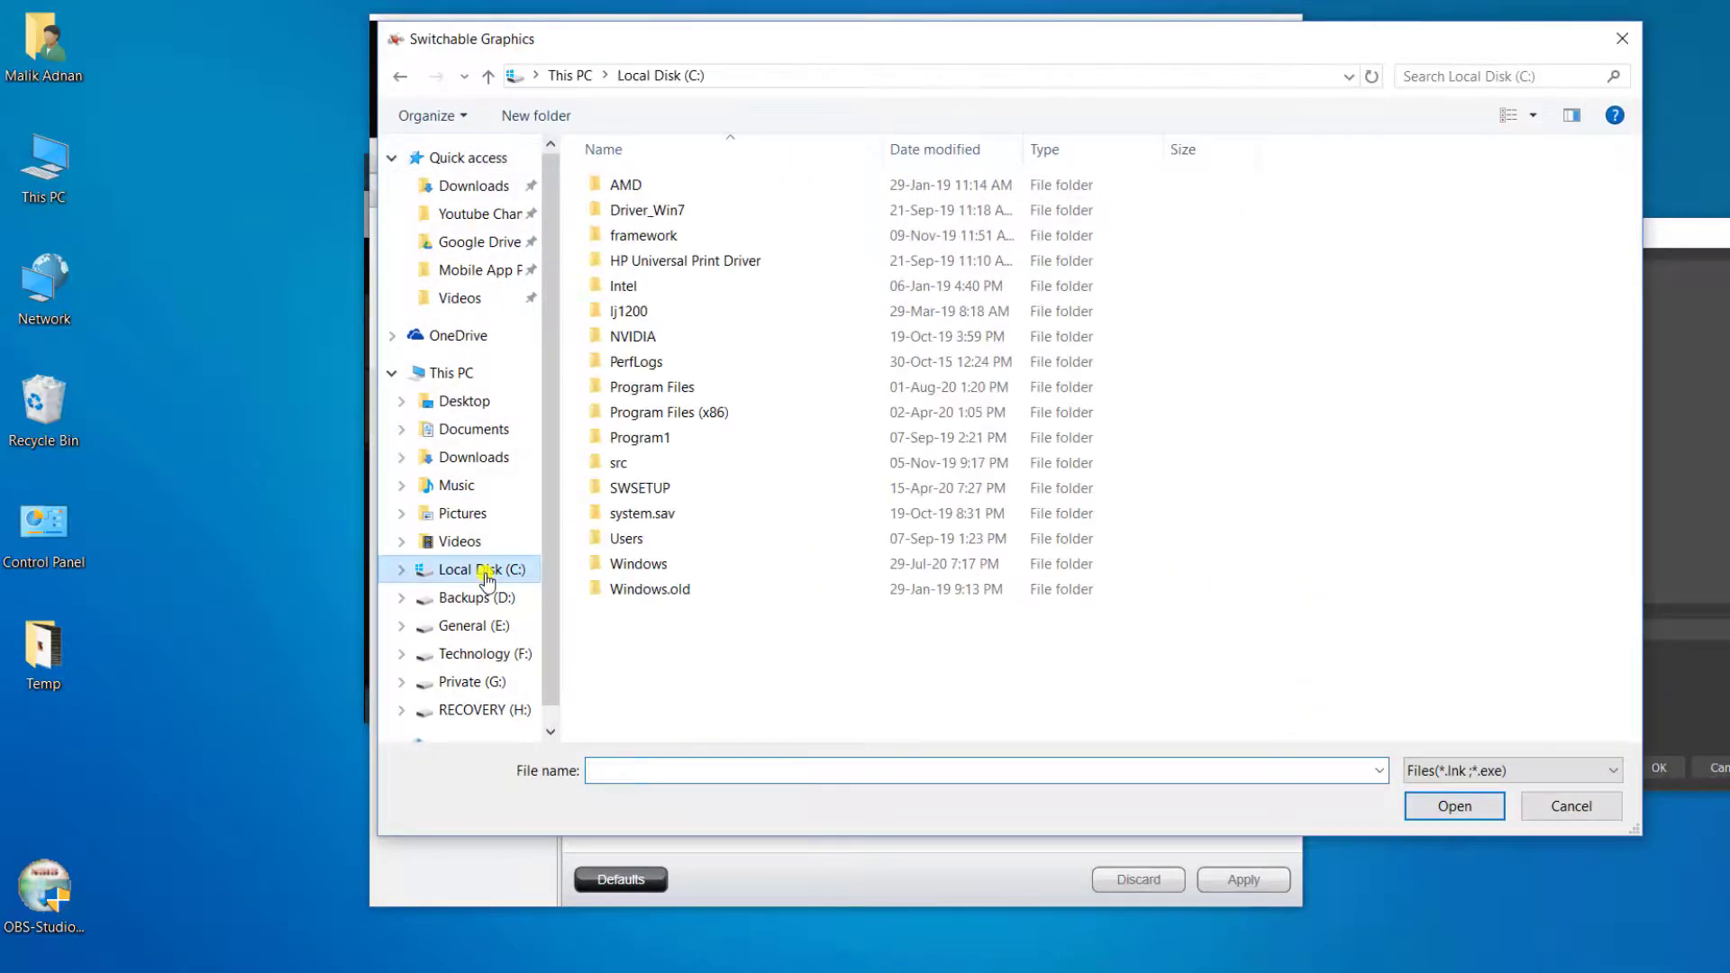
left_click(665, 391)
double_click(665, 392)
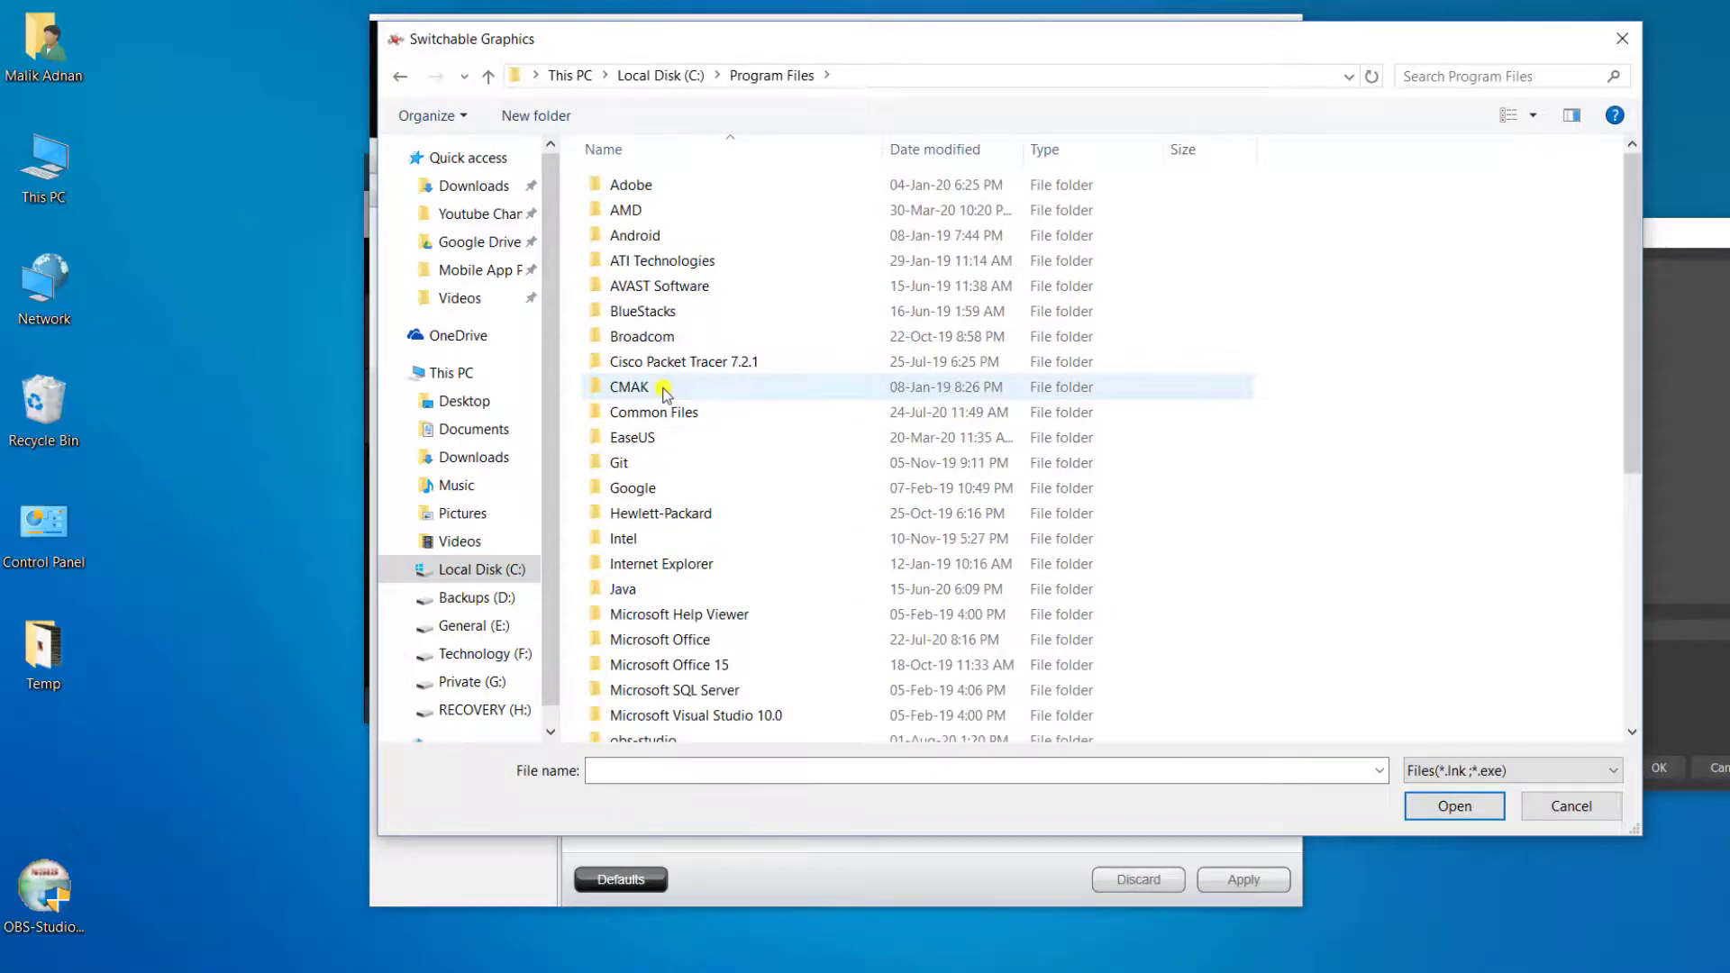
scroll(665, 393, "down", 5)
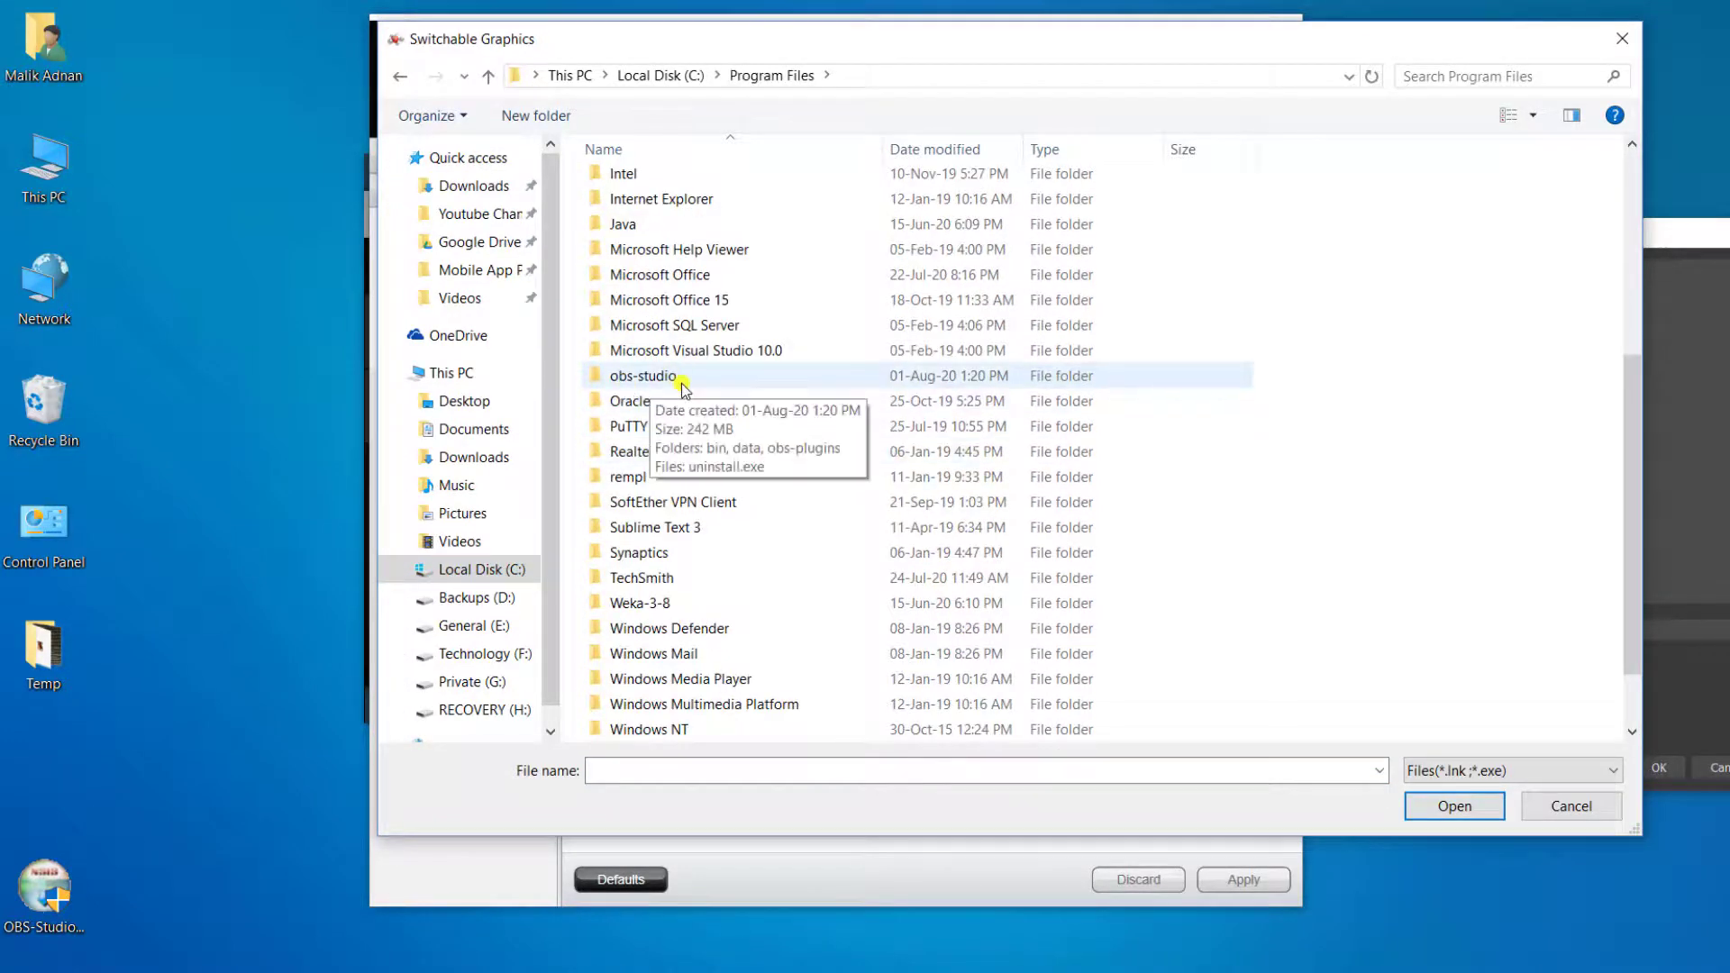
double_click(644, 376)
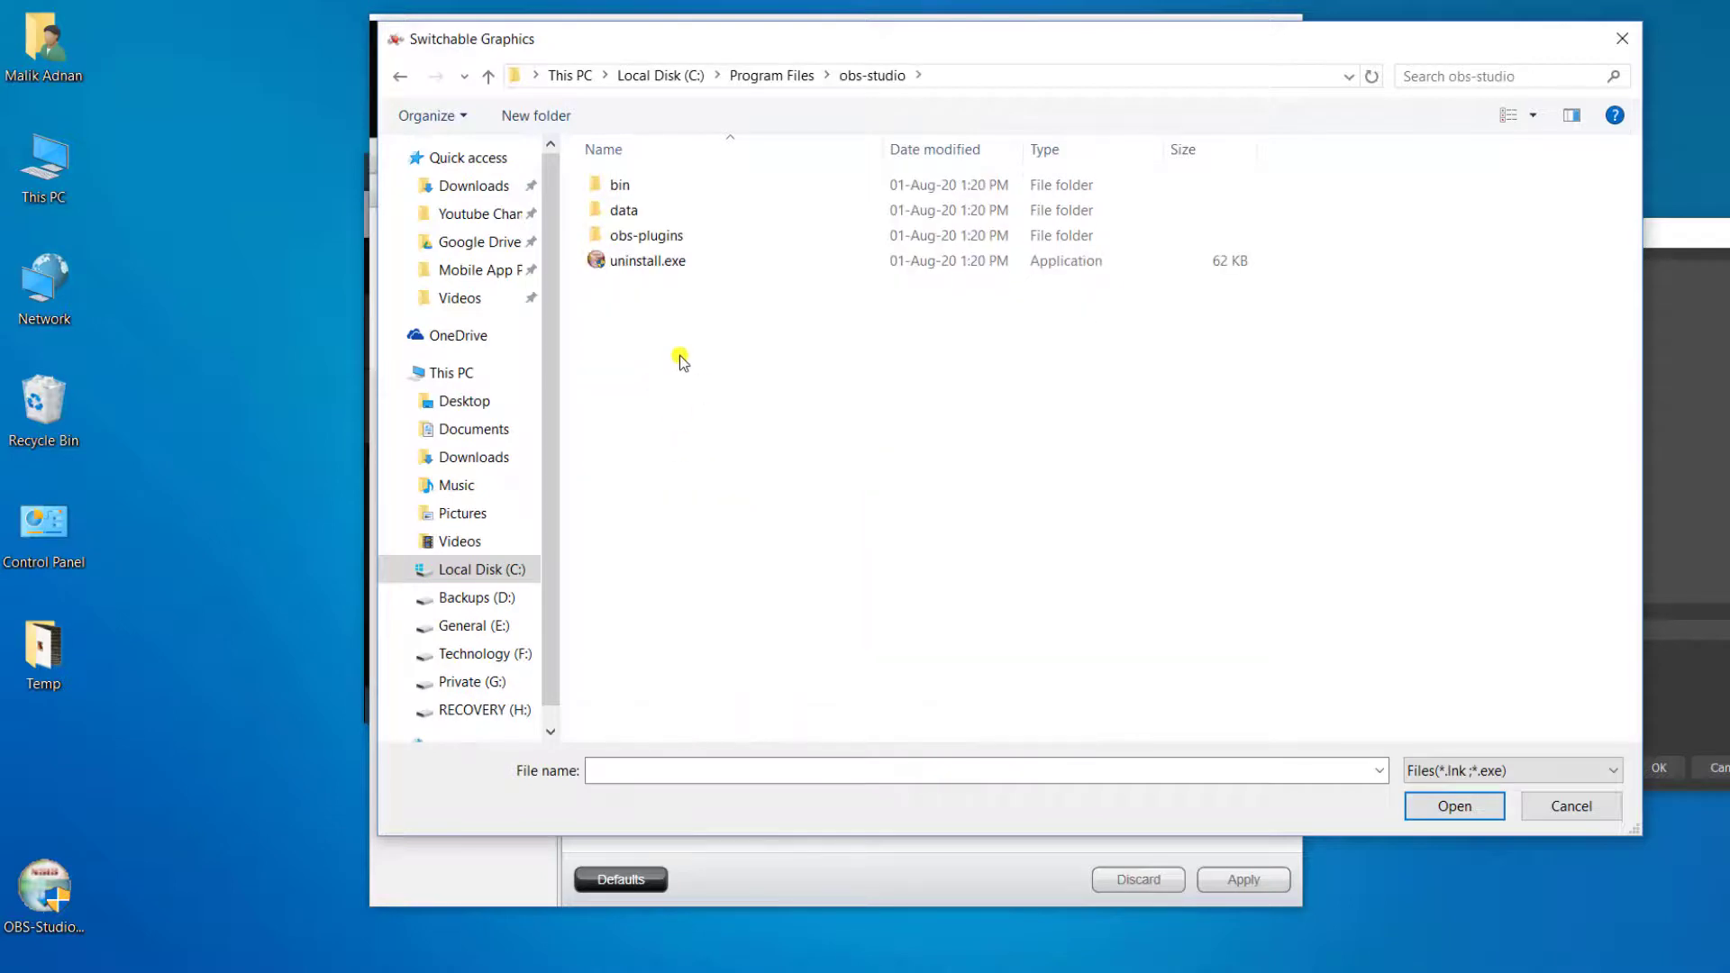
double_click(620, 185)
left_click(631, 192)
double_click(631, 189)
left_click(653, 286)
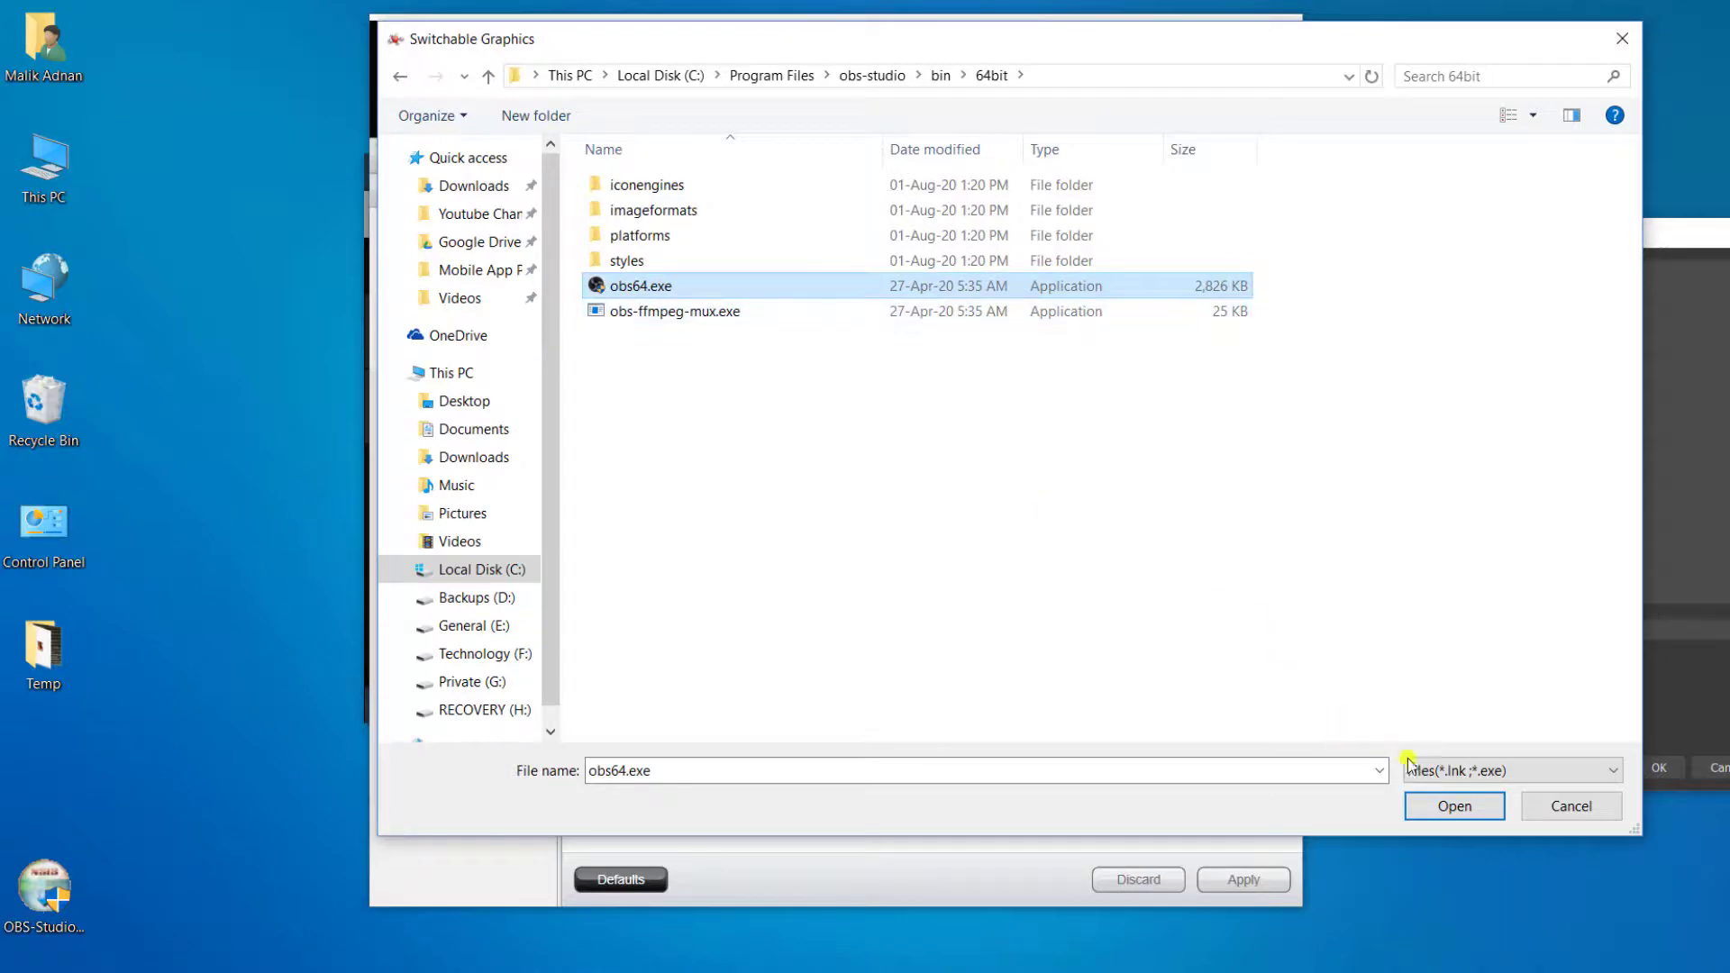
left_click(1436, 807)
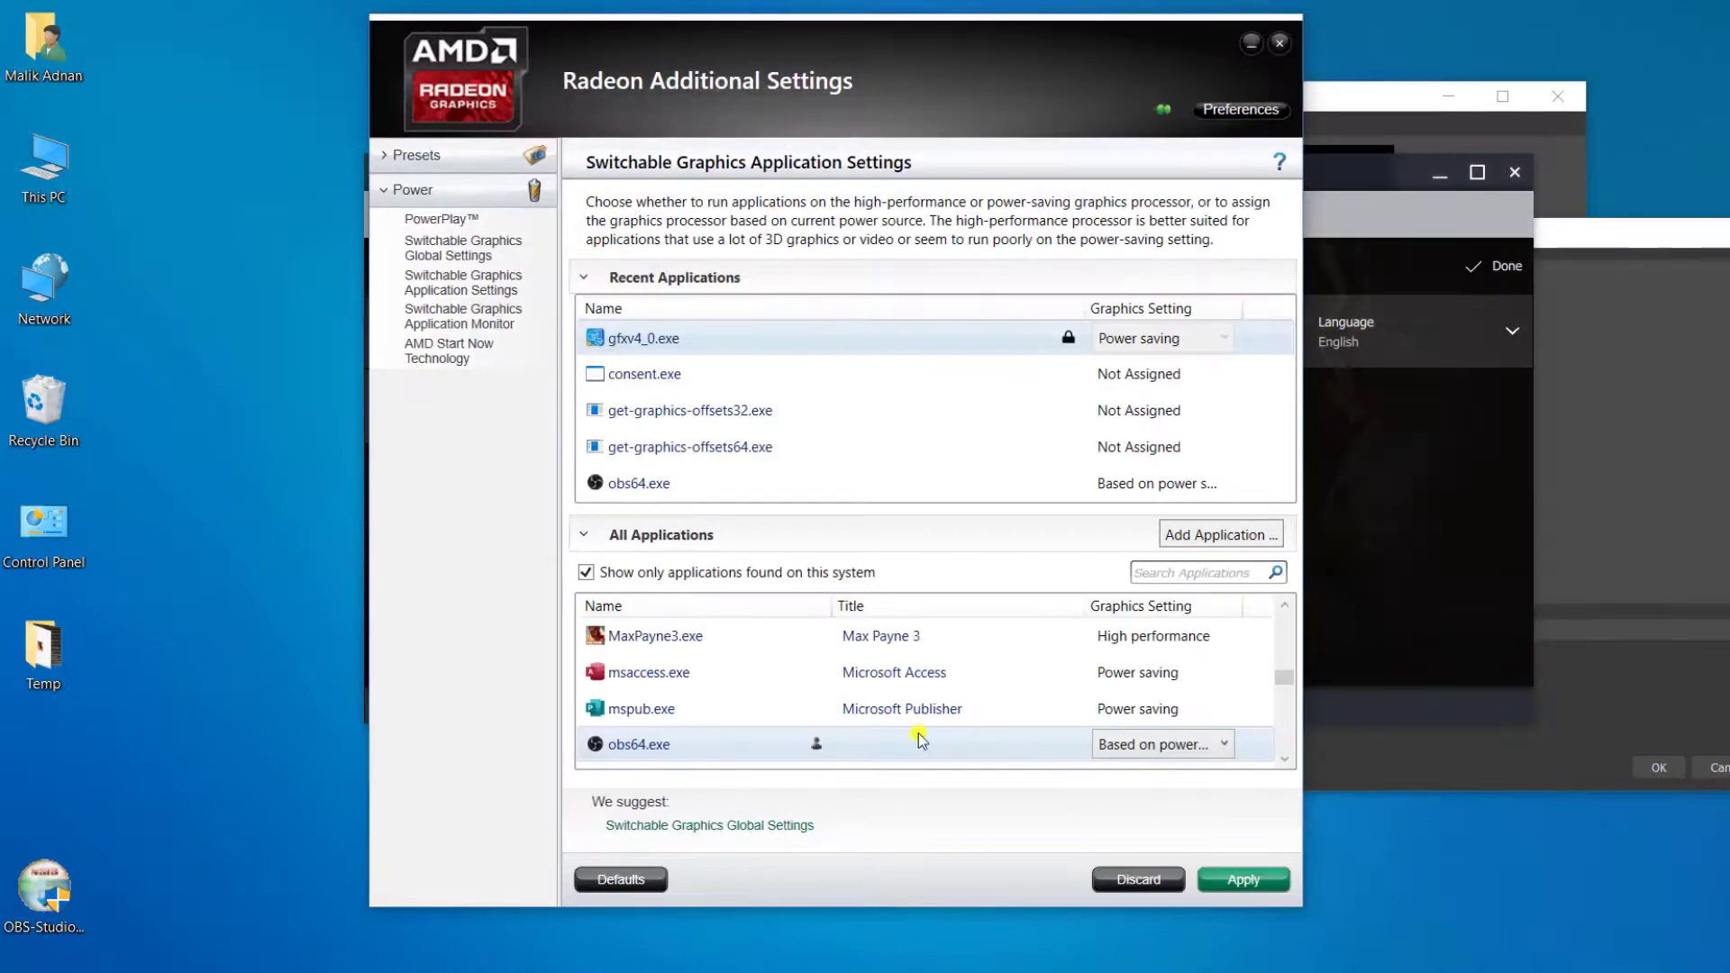
Set the graphics setting for obs64.exe to Power saving and apply the change.
scroll(920, 741, "down", 3)
scroll(712, 712, "up", 2)
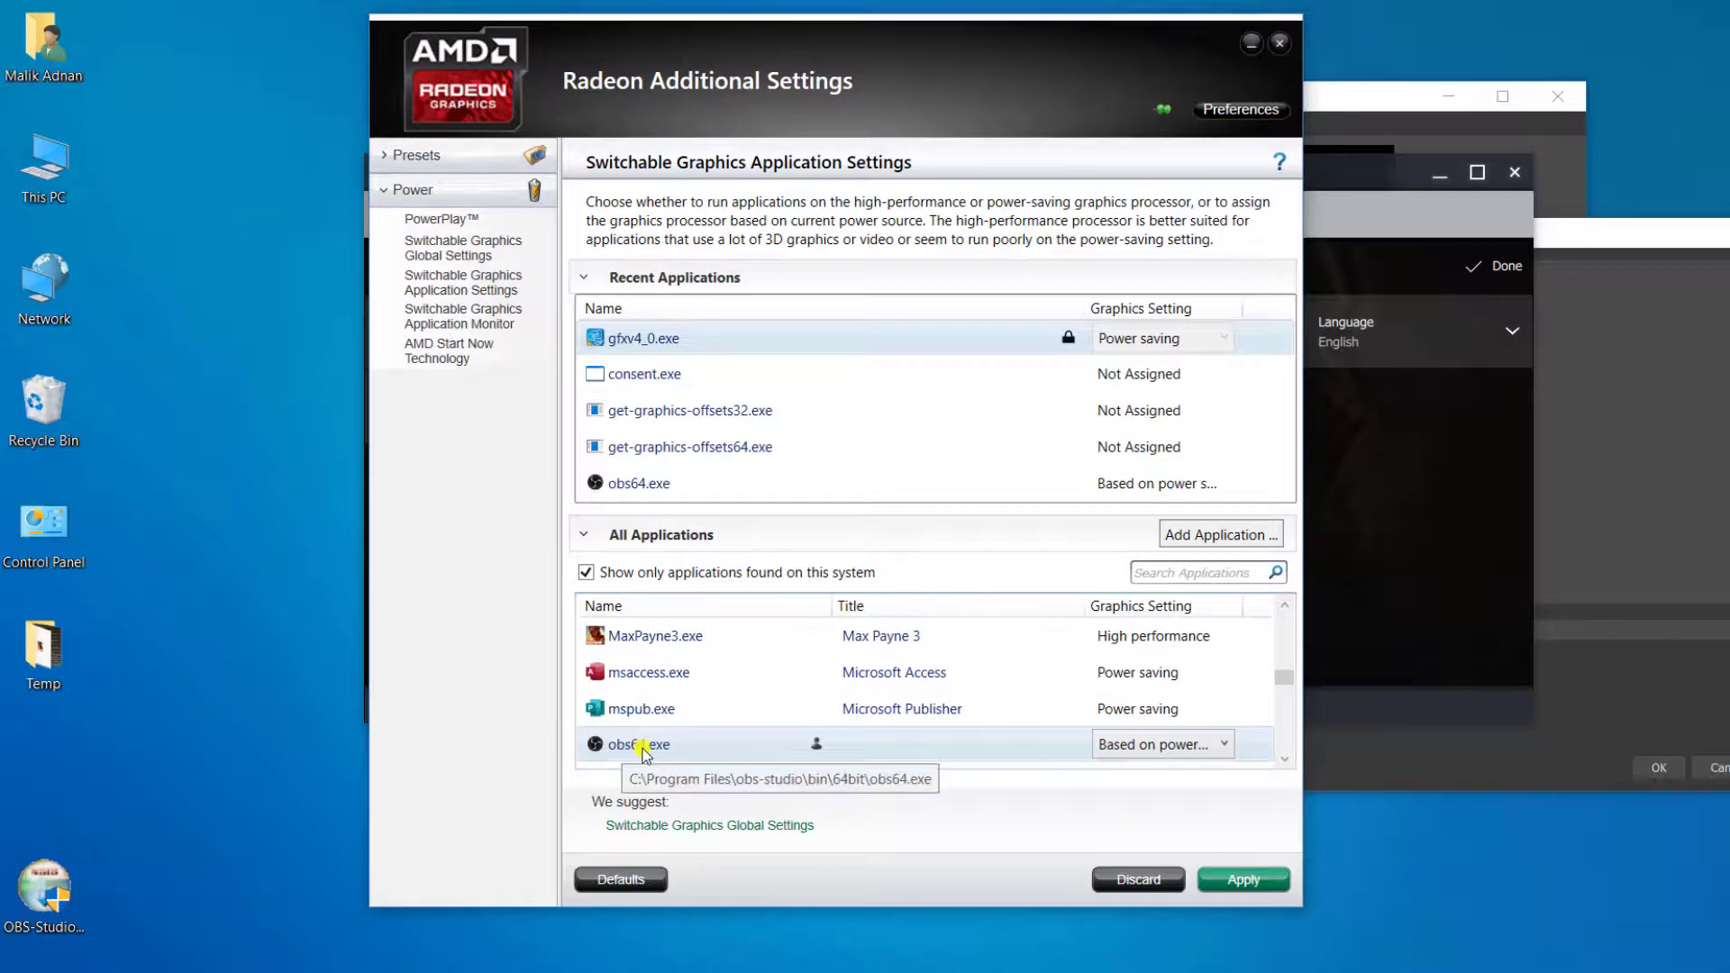
left_click(645, 484)
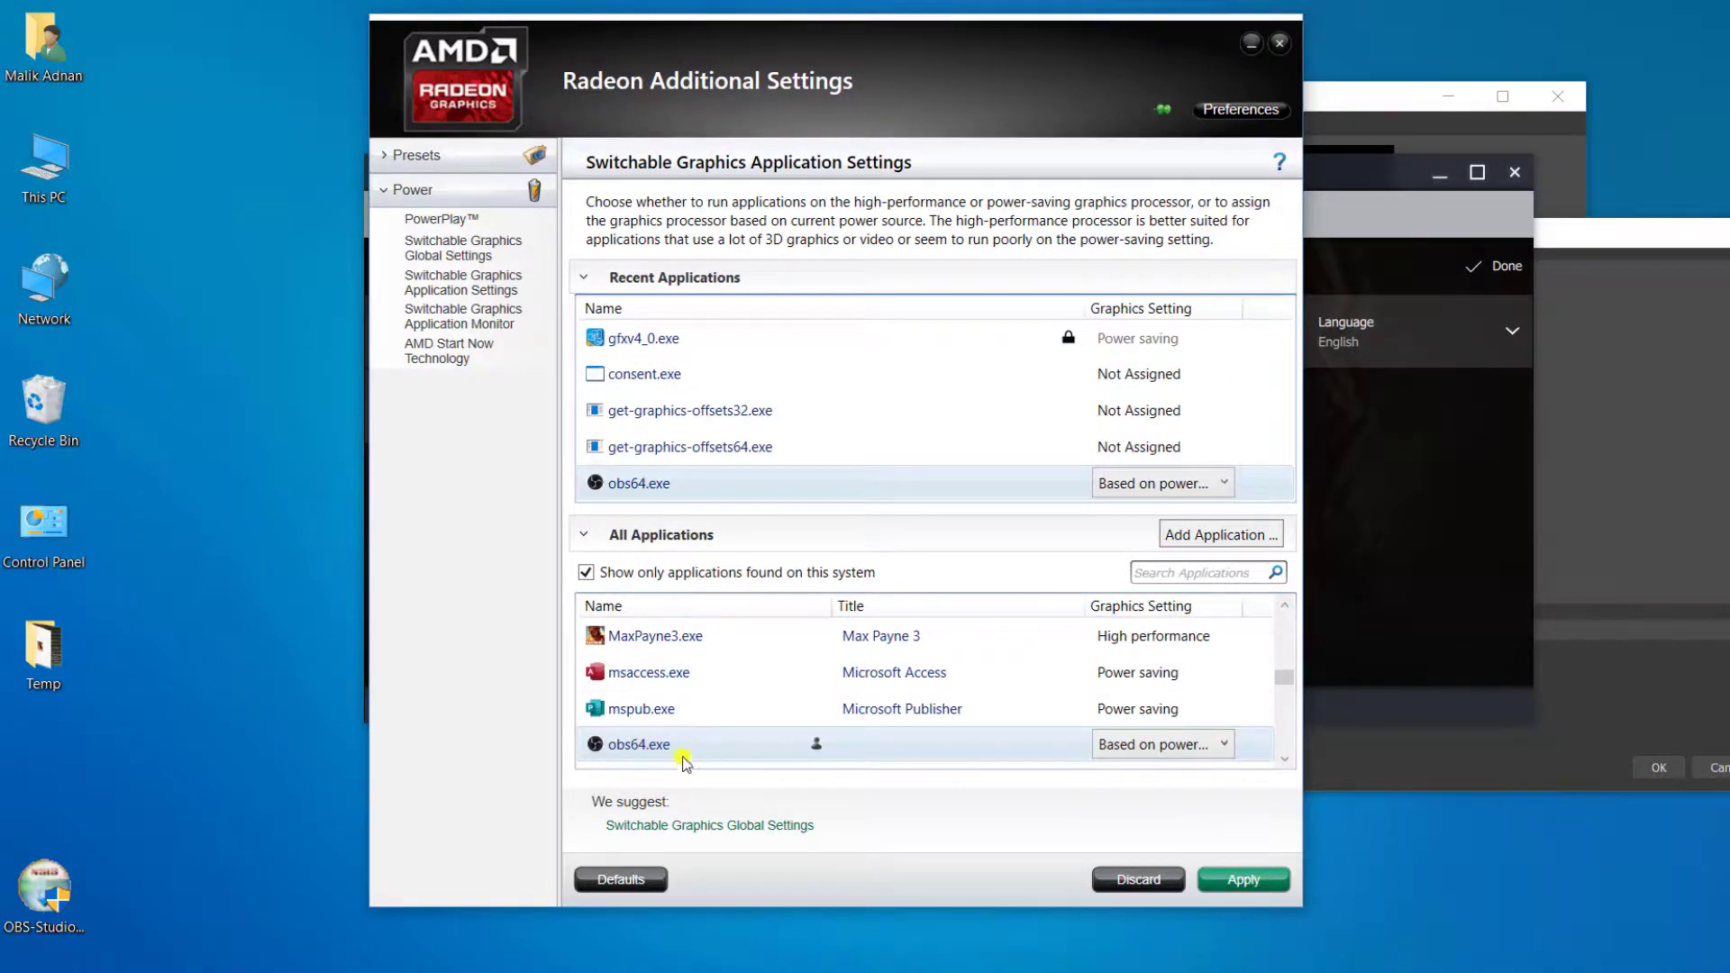
left_click(1158, 748)
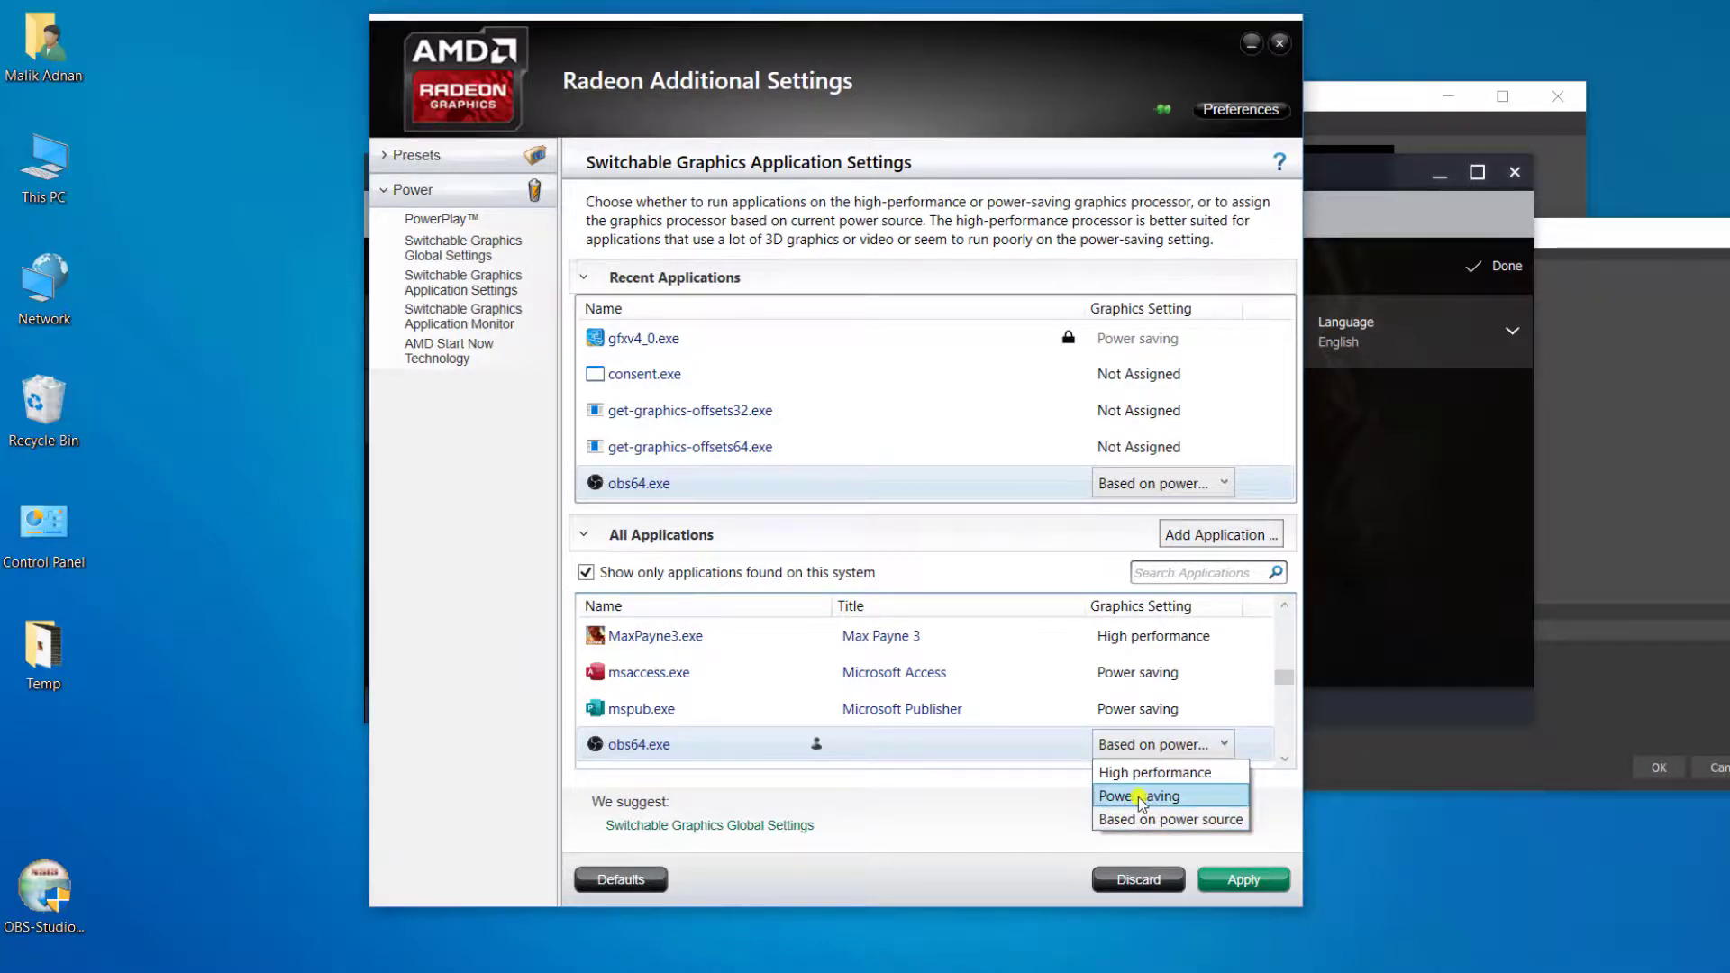
left_click(1160, 796)
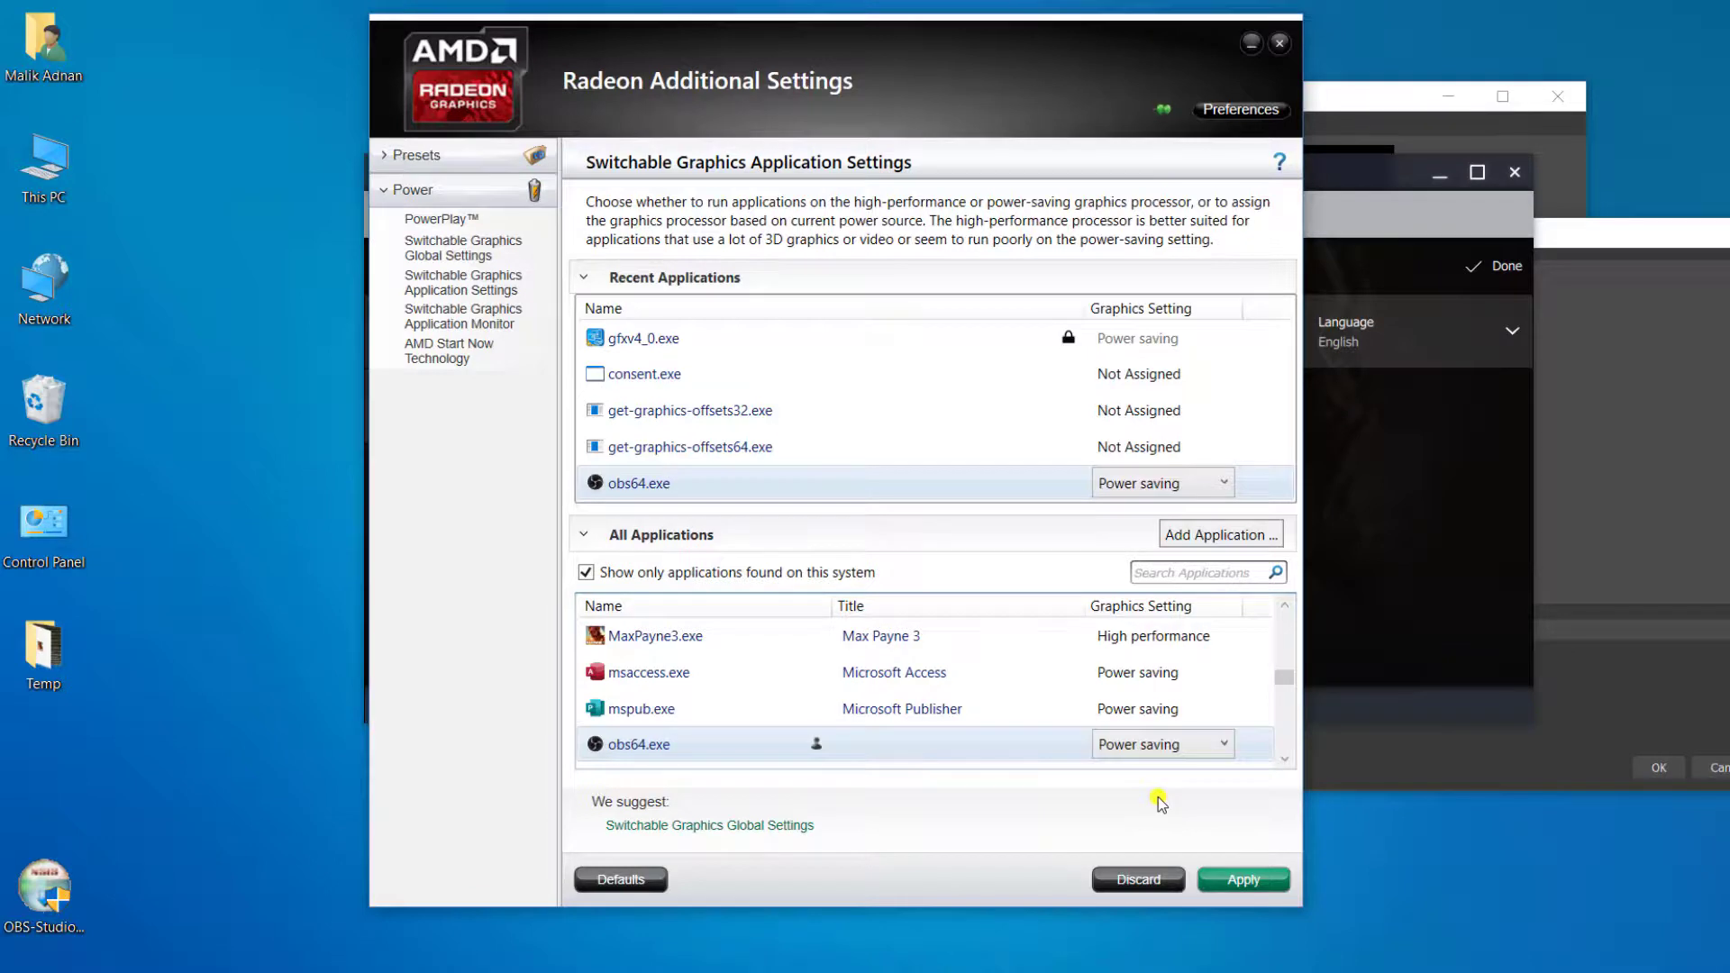
left_click(1244, 877)
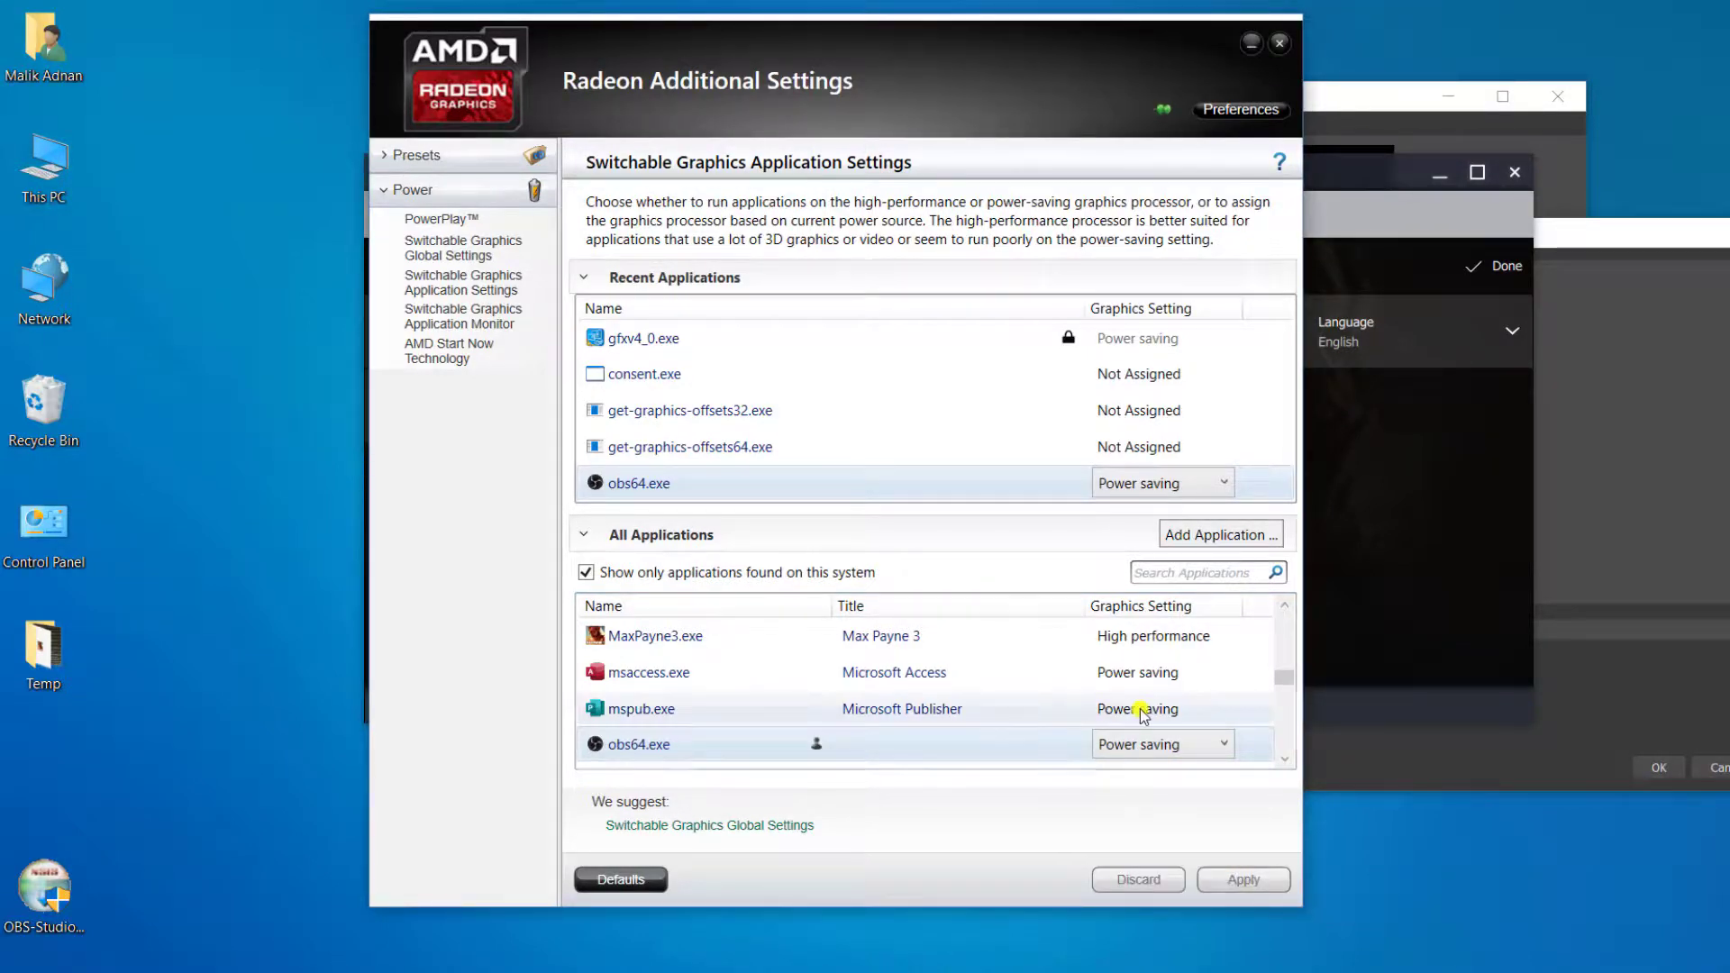
Close both Radeon settings windows and OBS Studio, and refresh the desktop.
left_click(1277, 43)
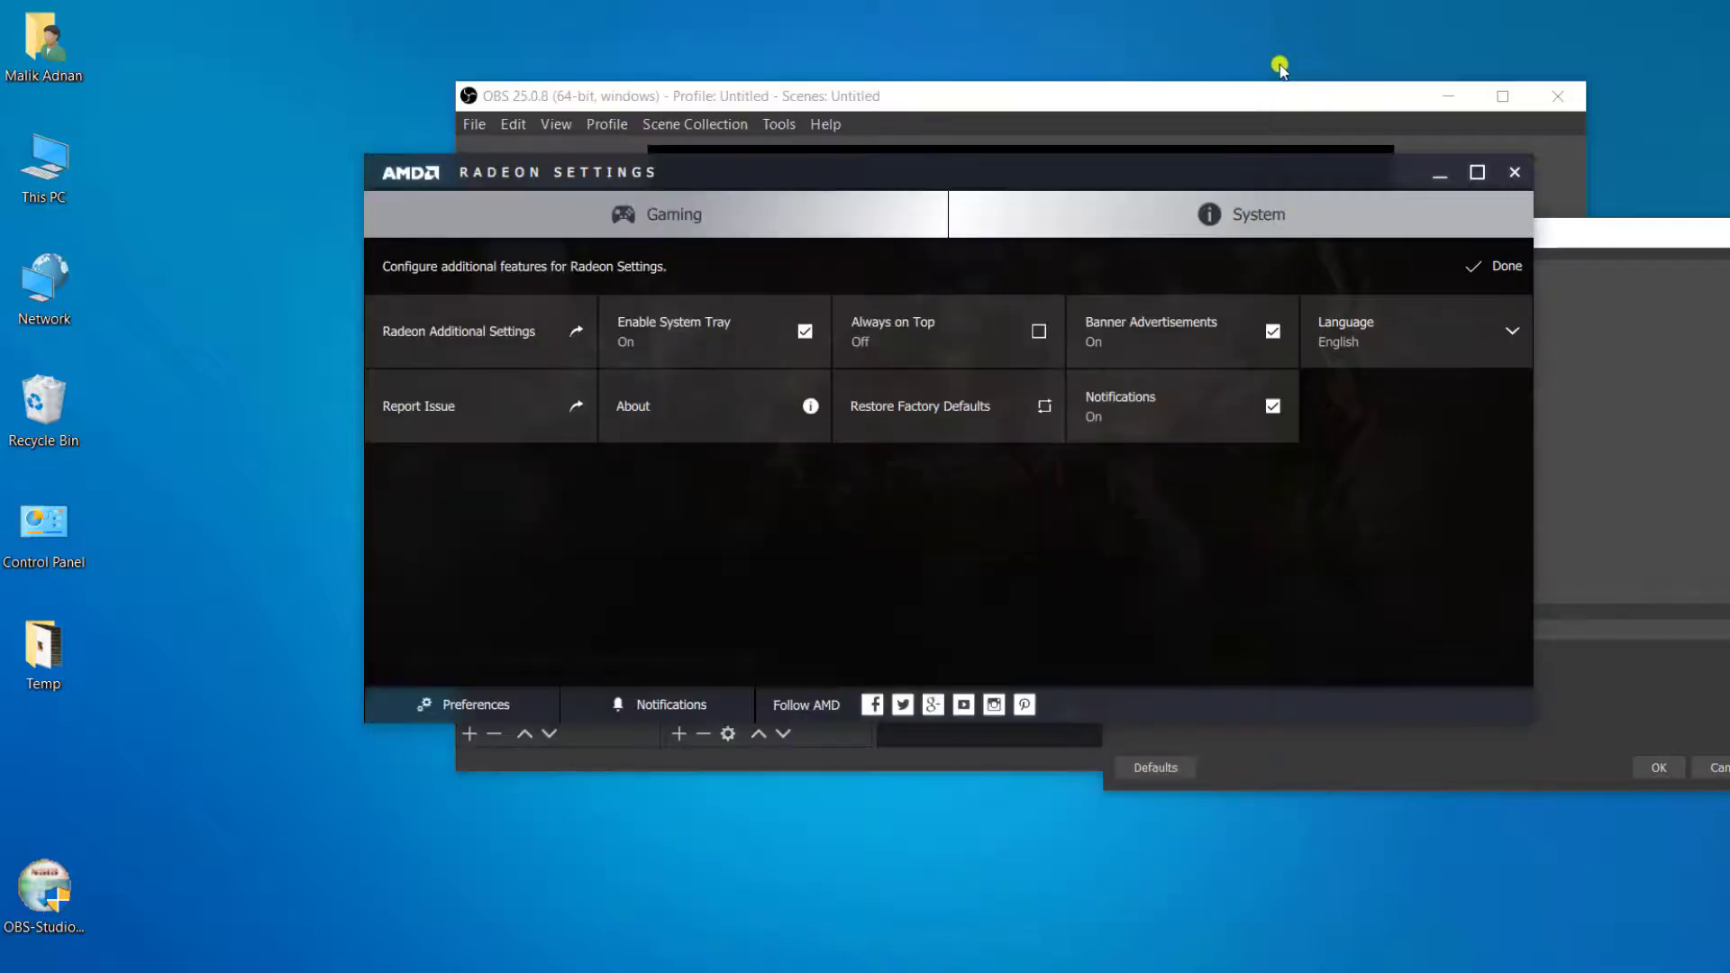
left_click(1514, 173)
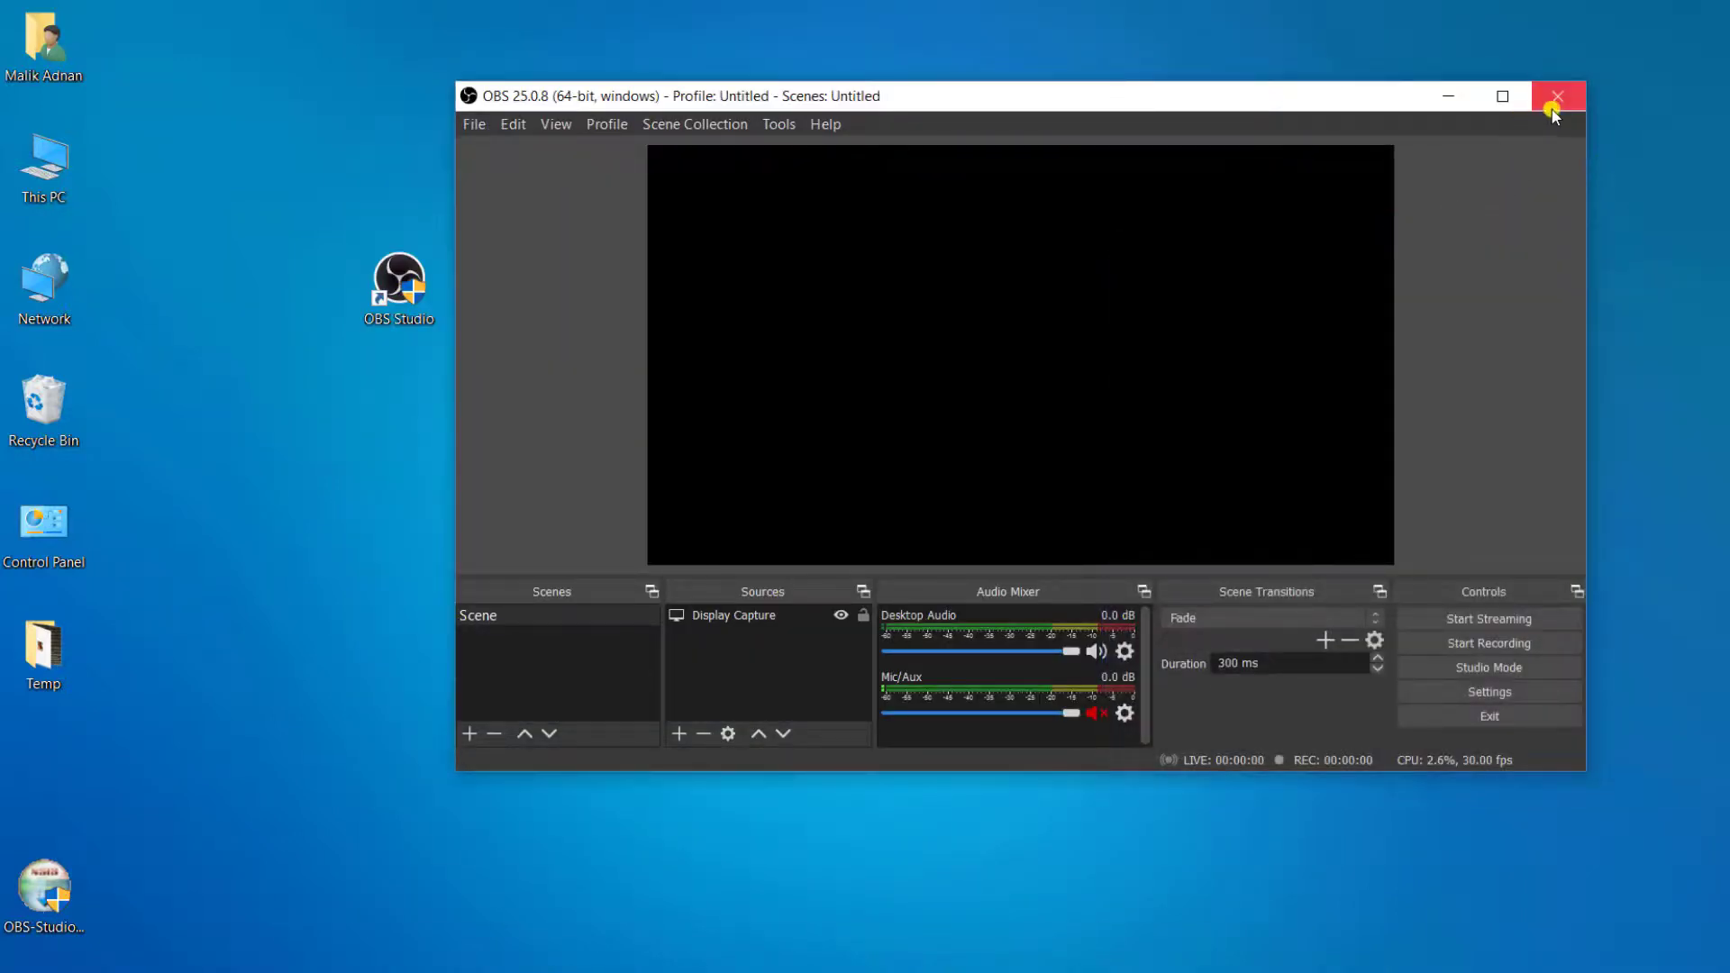
left_click(1556, 97)
right_click(595, 257)
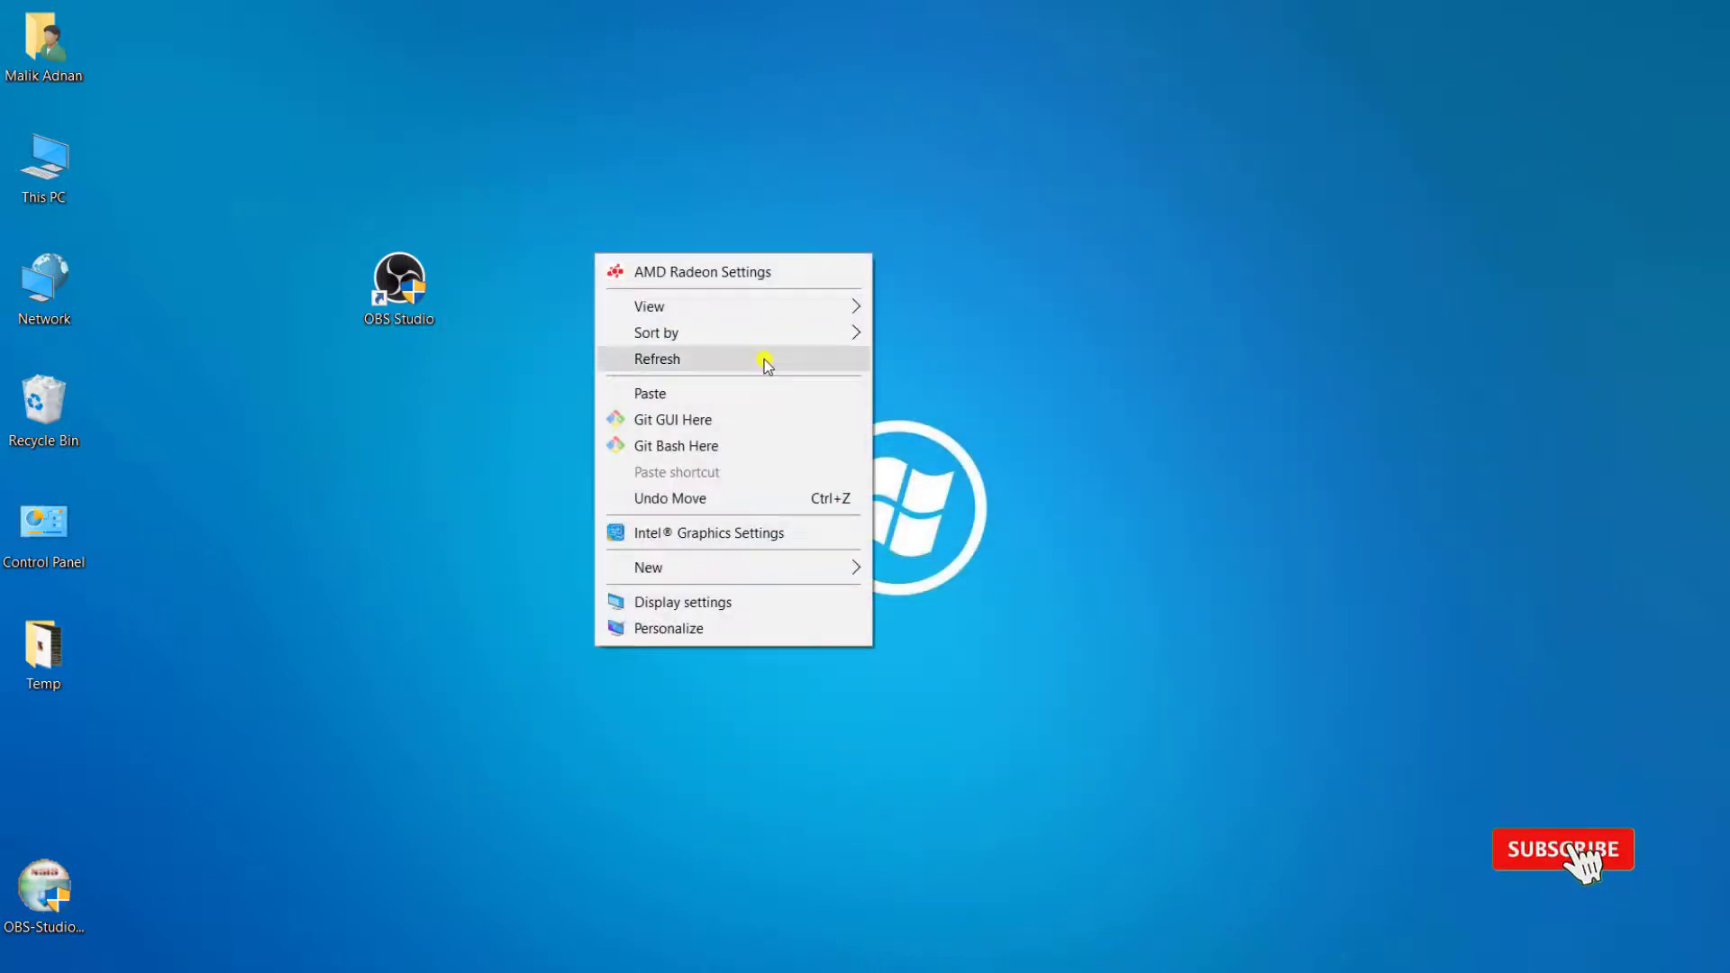
left_click(761, 358)
Relaunch OBS Studio from its desktop shortcut and select the existing Display Capture source to check its preview.
right_click(404, 286)
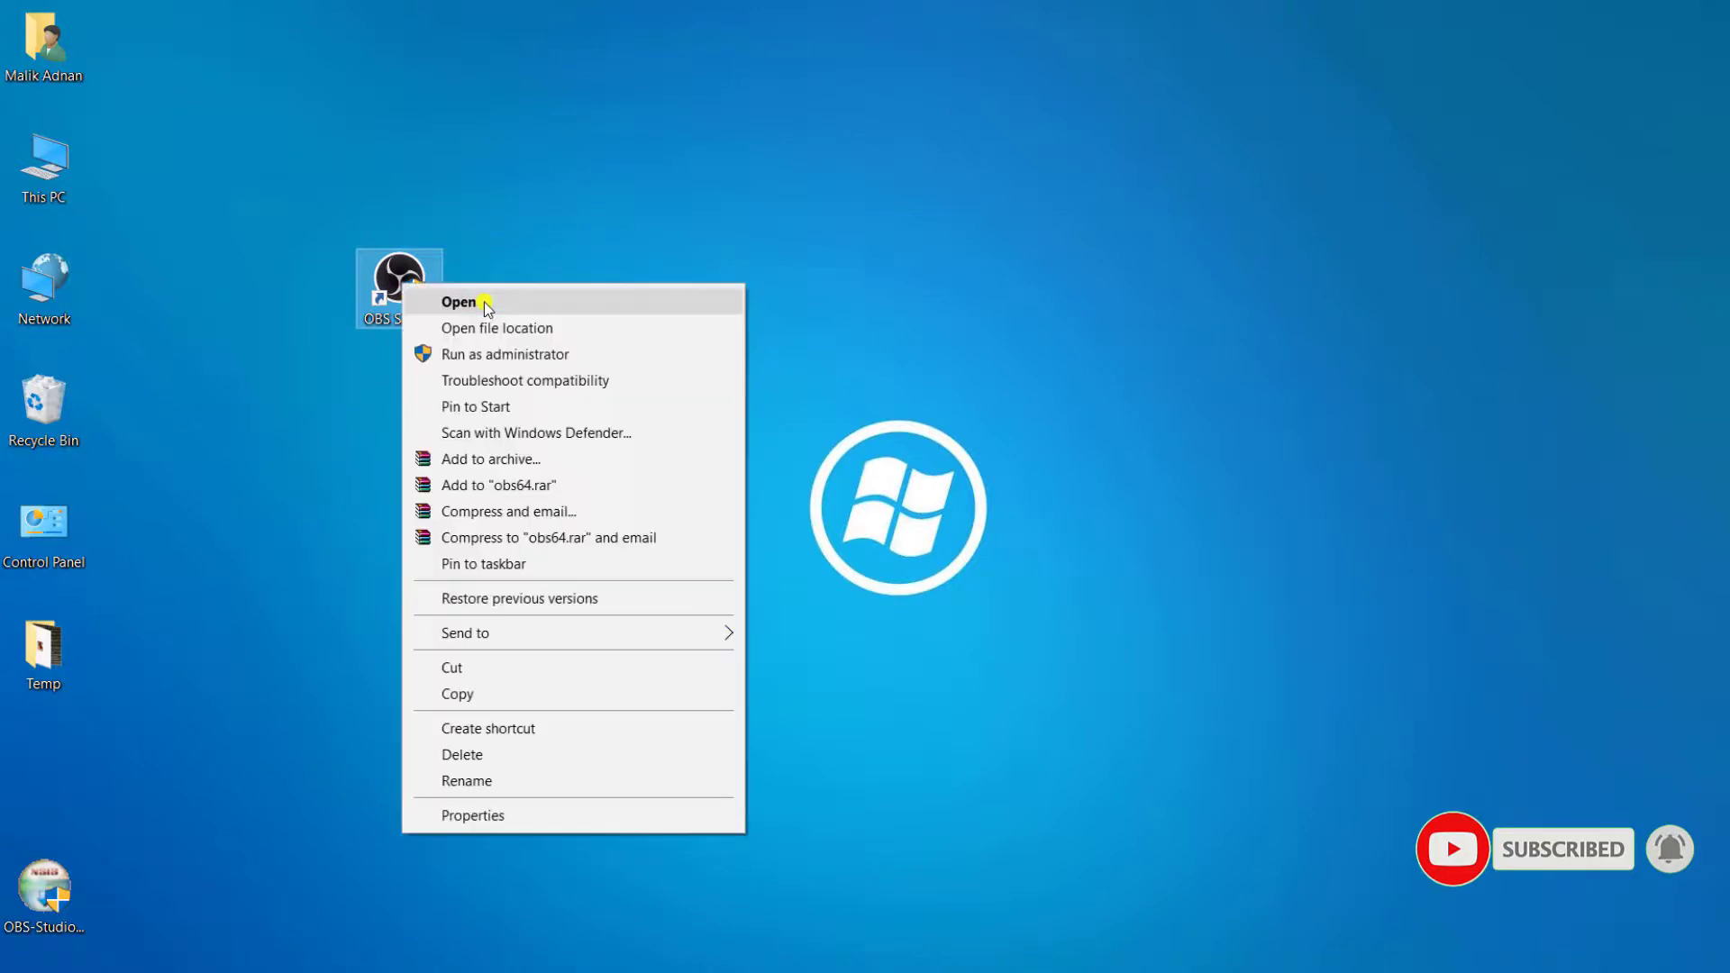
left_click(485, 306)
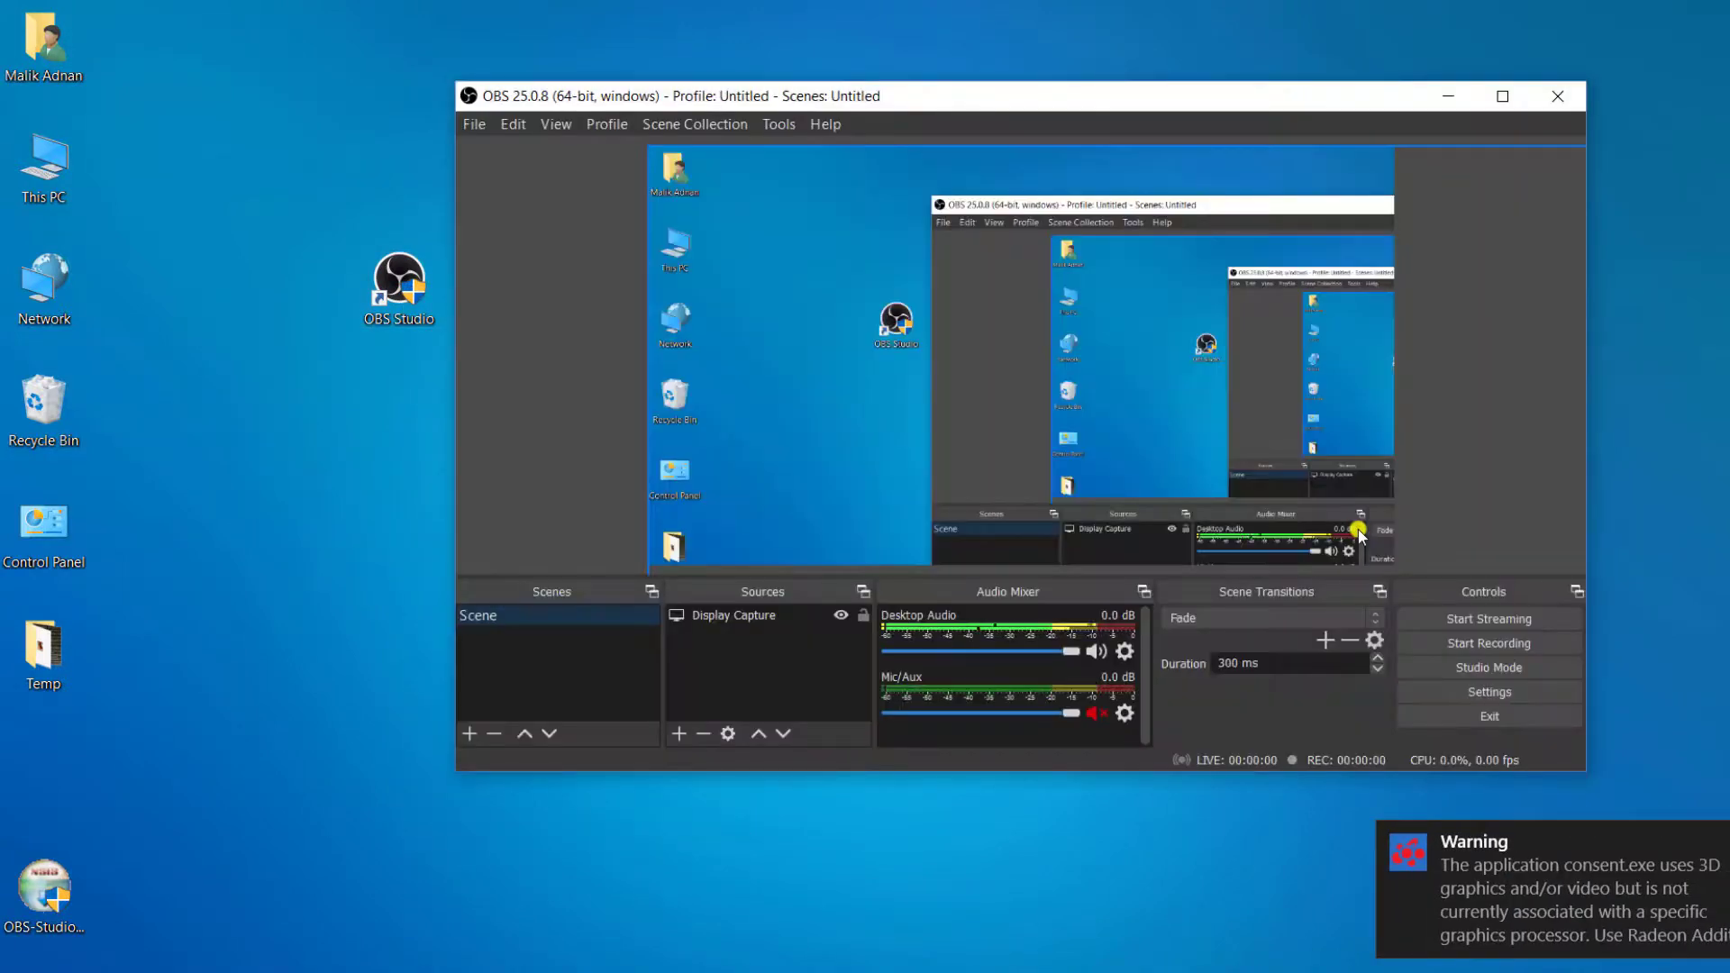
left_click_drag(1052, 102, 1012, 96)
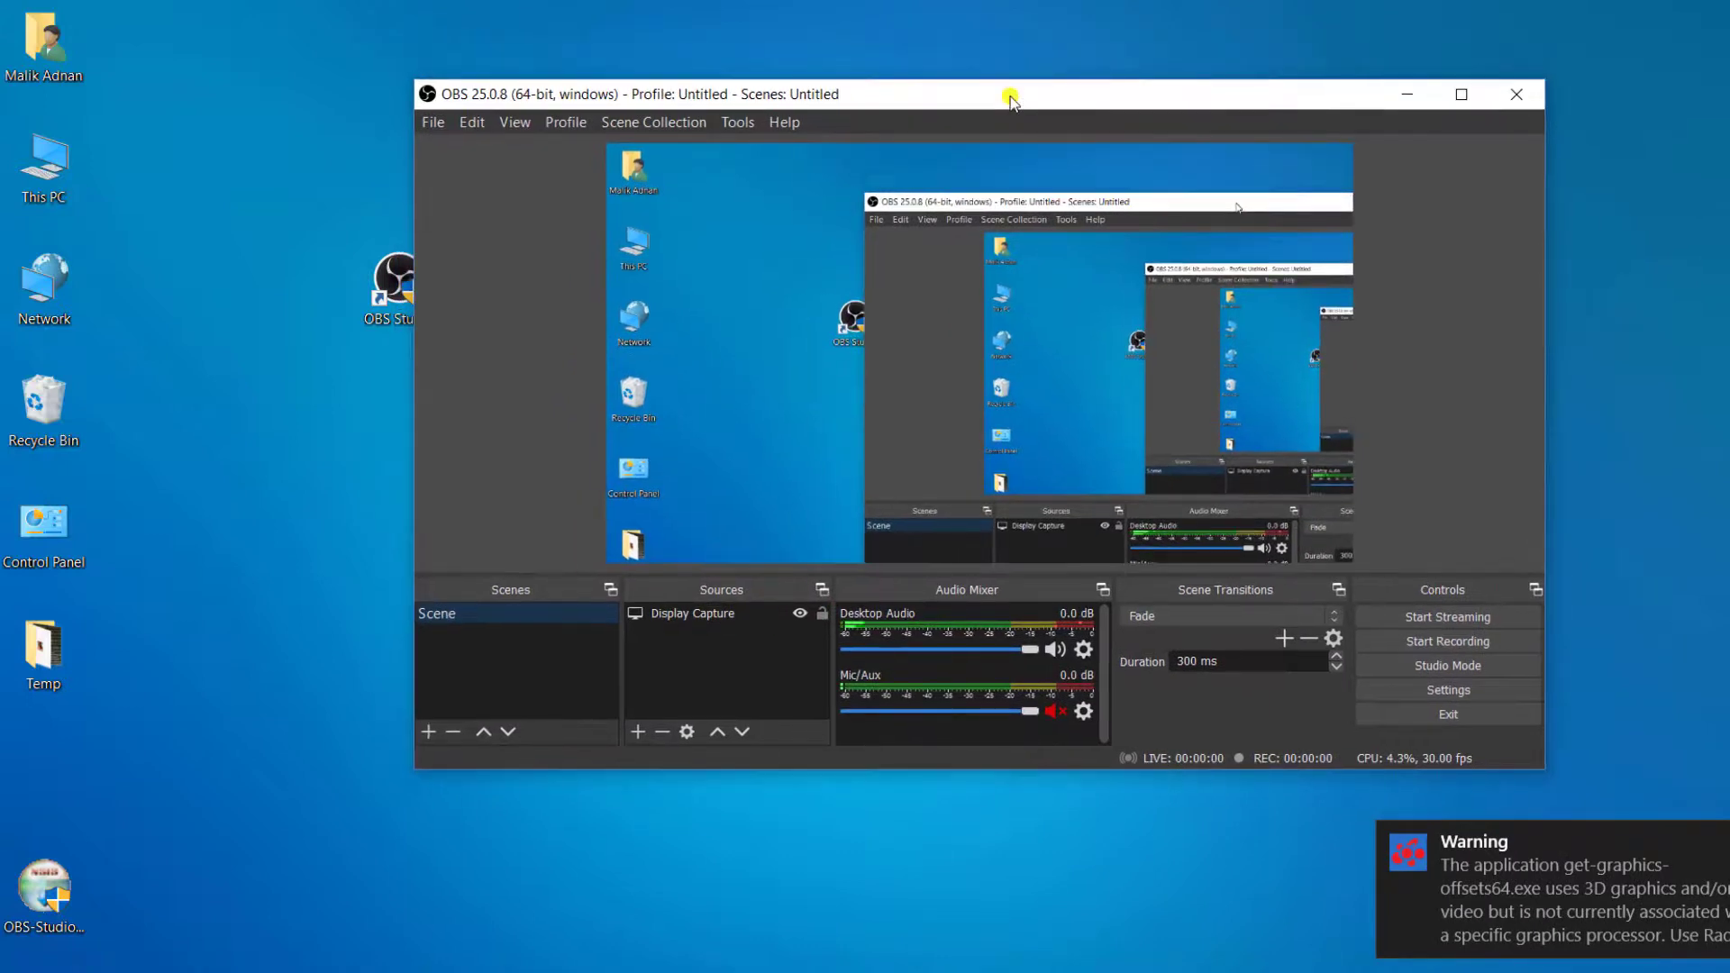
left_click_drag(709, 613, 704, 642)
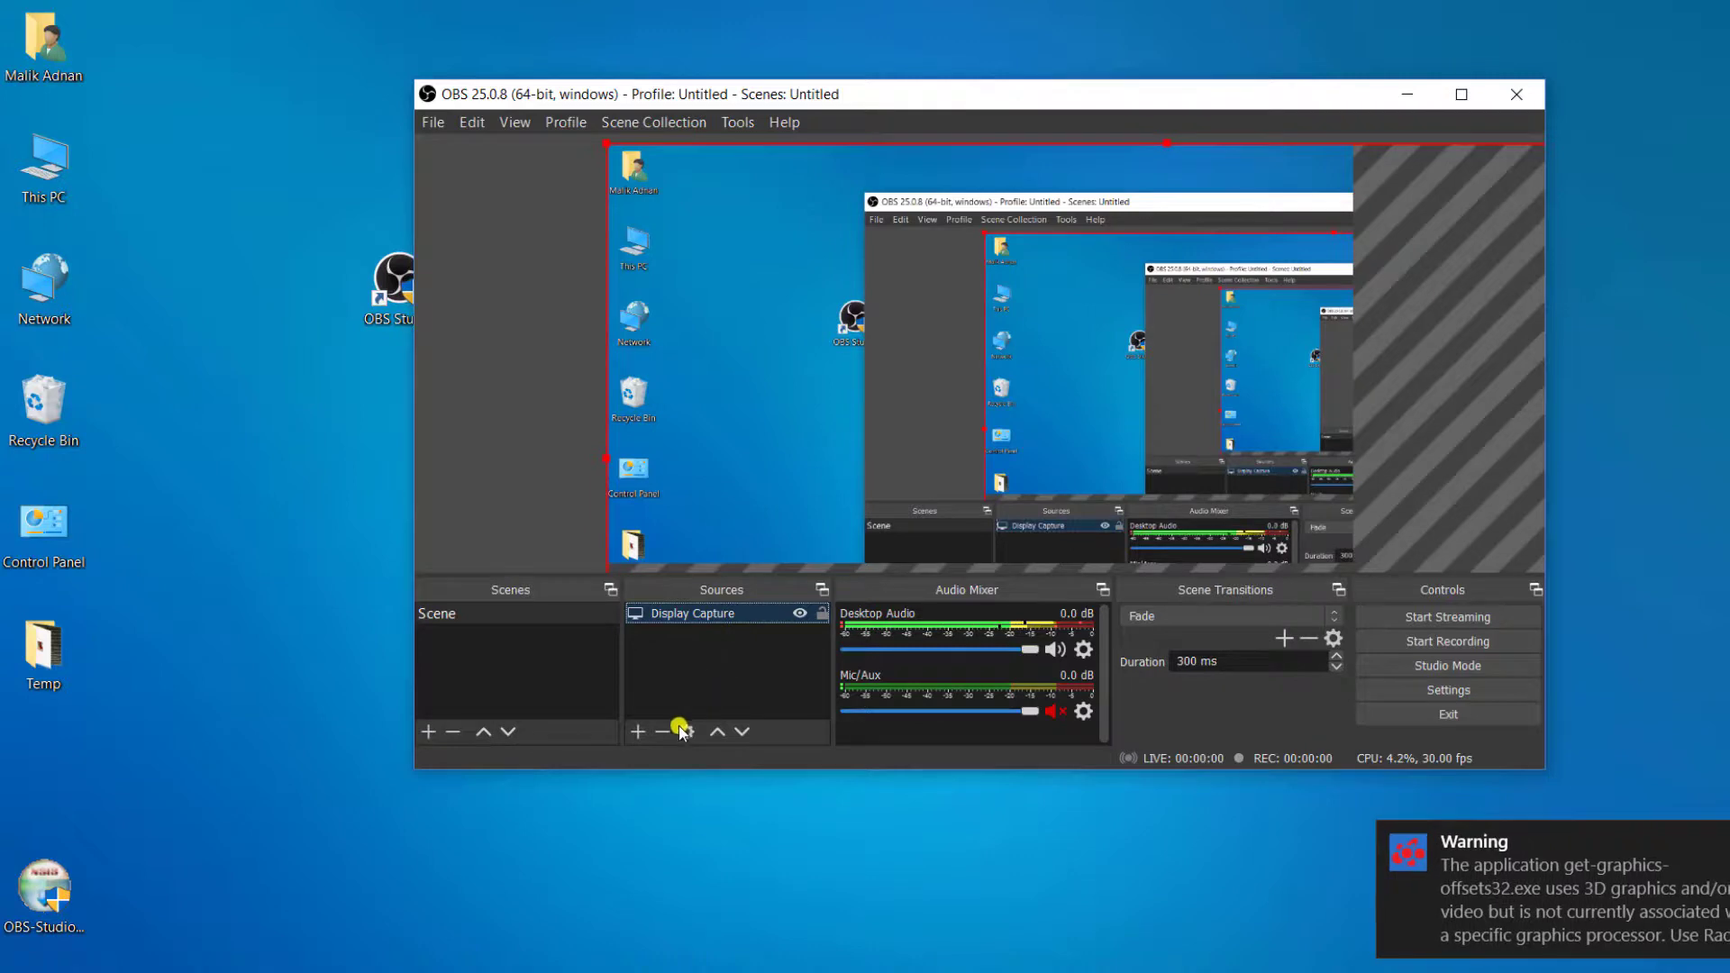
Add a new visible Display Capture source and arrange its properties window beside the main OBS window.
left_click(638, 731)
left_click(728, 465)
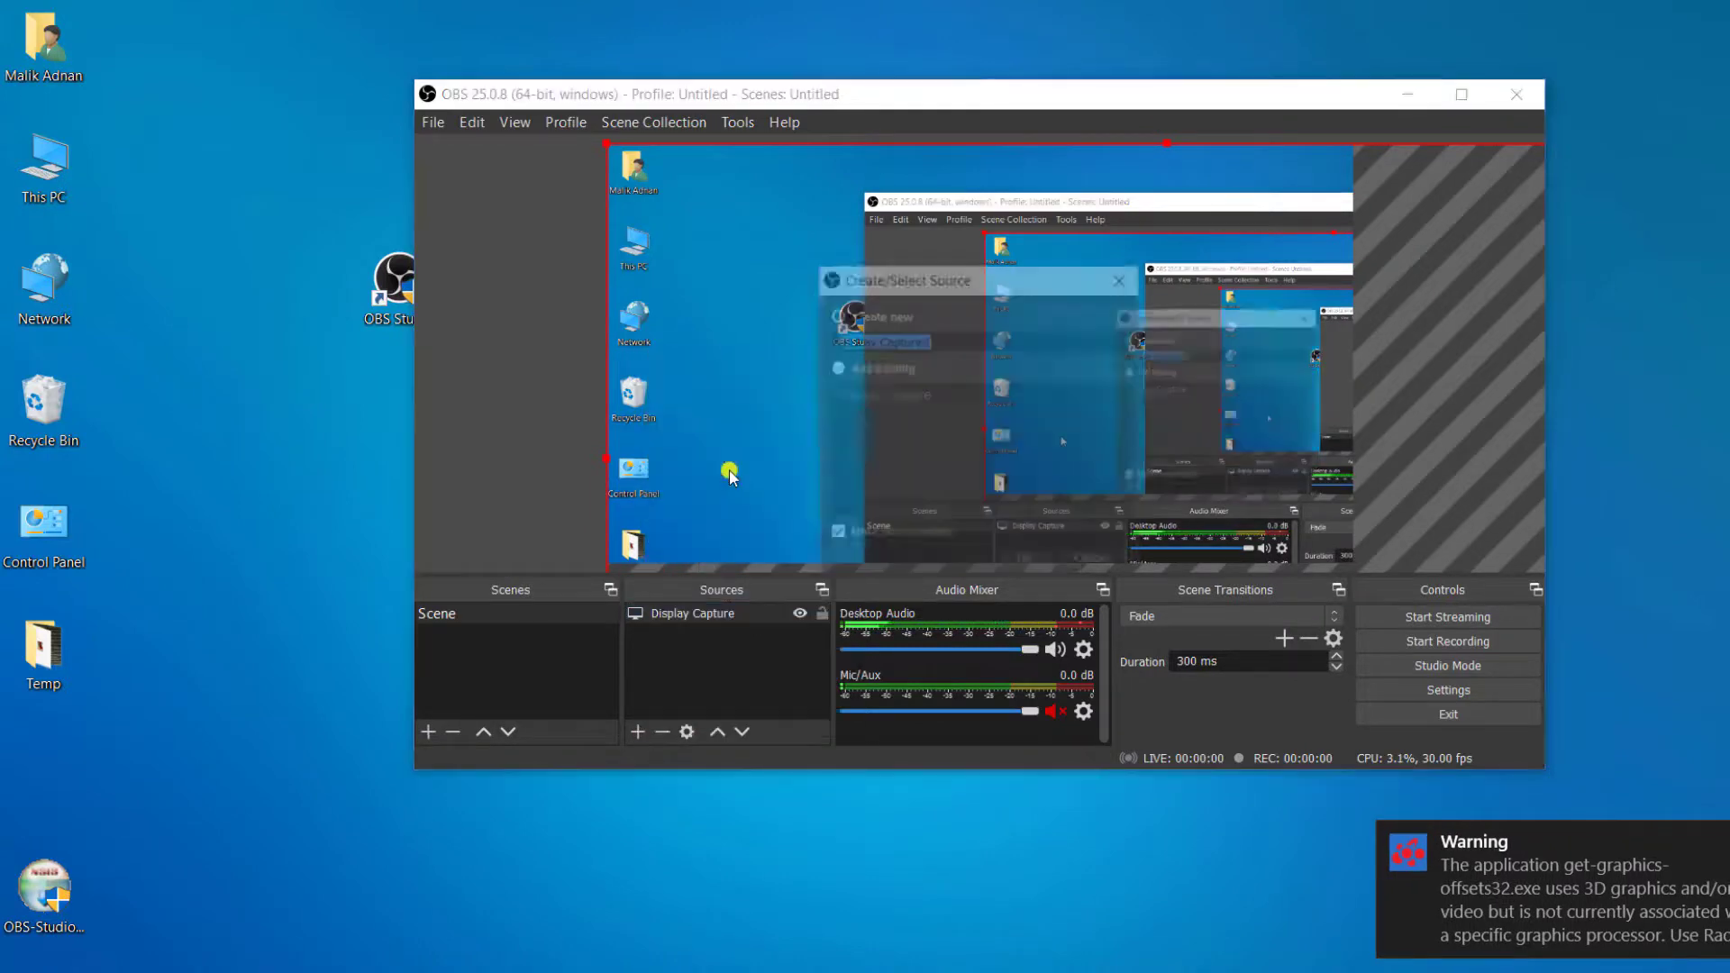
left_click(1019, 563)
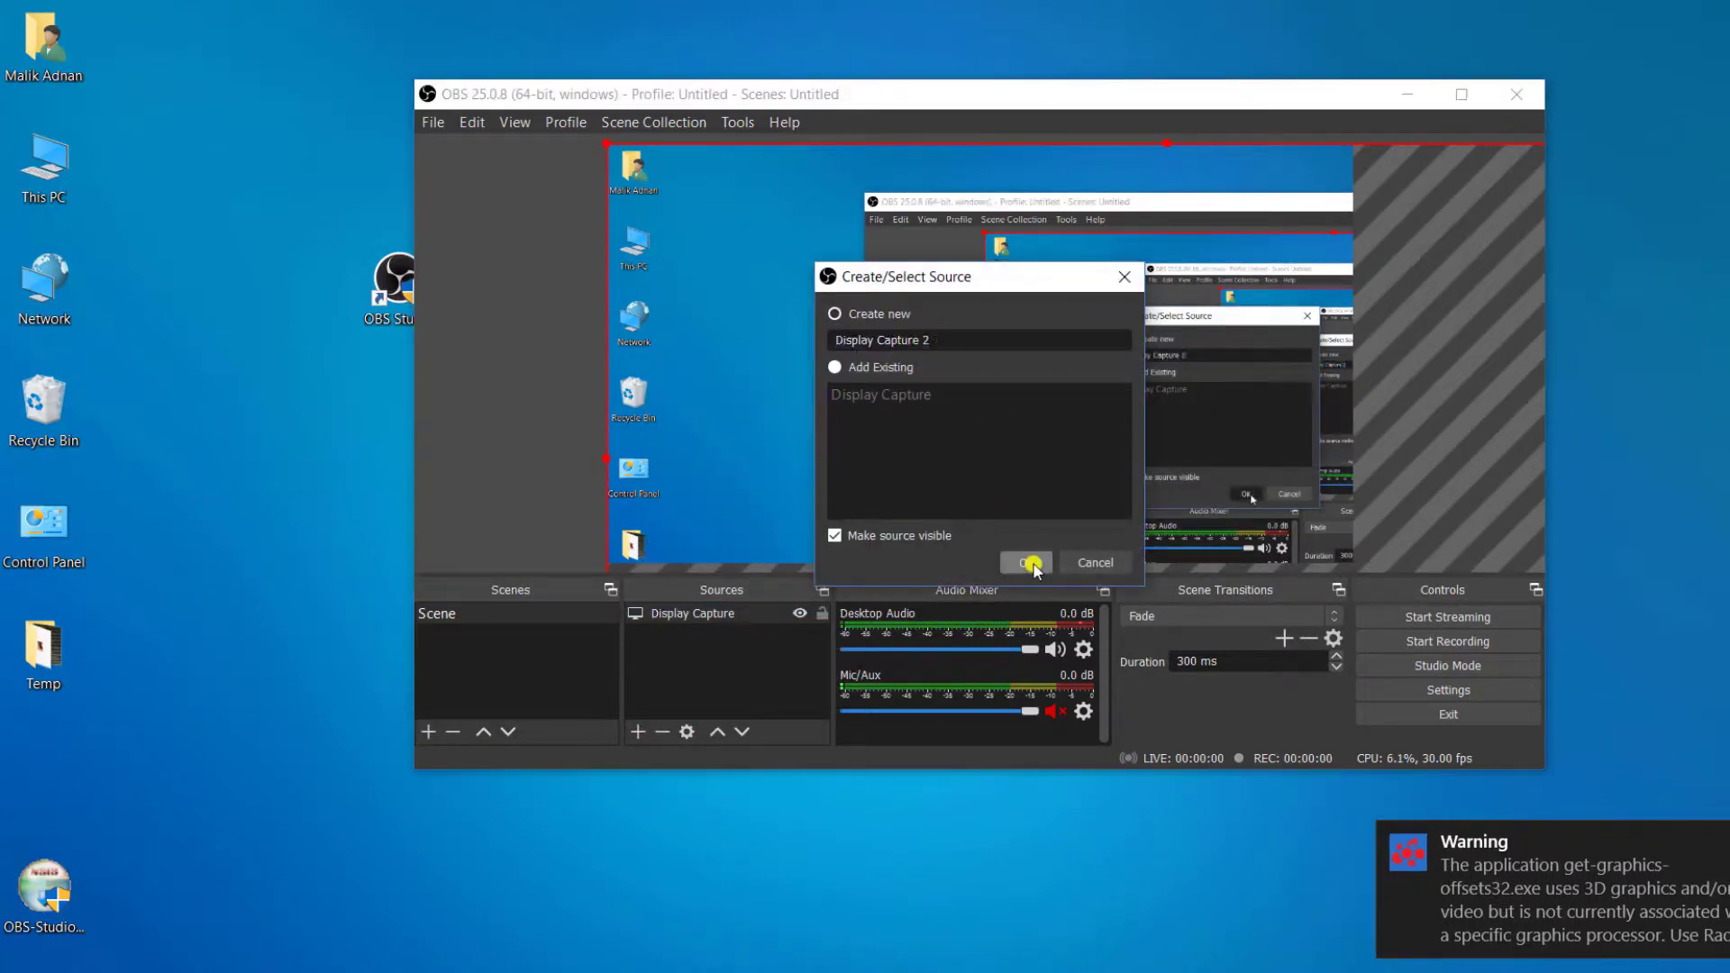
left_click_drag(1093, 158, 635, 162)
left_click_drag(1039, 106, 1240, 63)
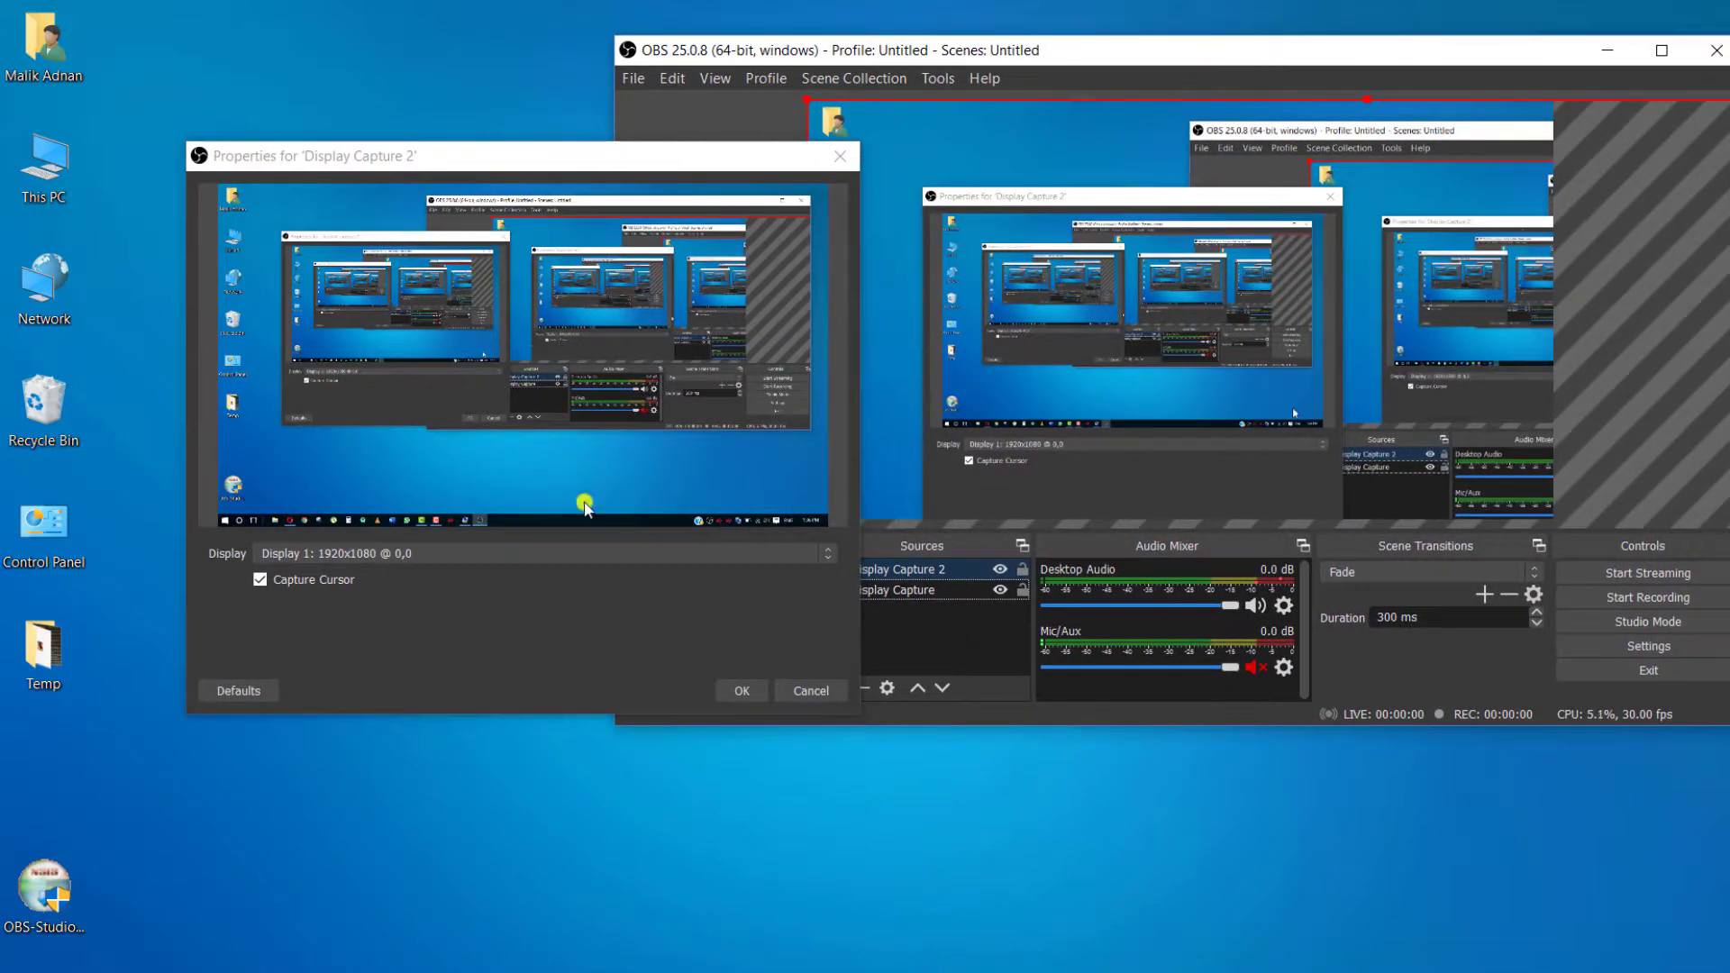
Check the display choices for the new capture source, close its properties, and move the OBS window back toward the centre.
left_click(461, 551)
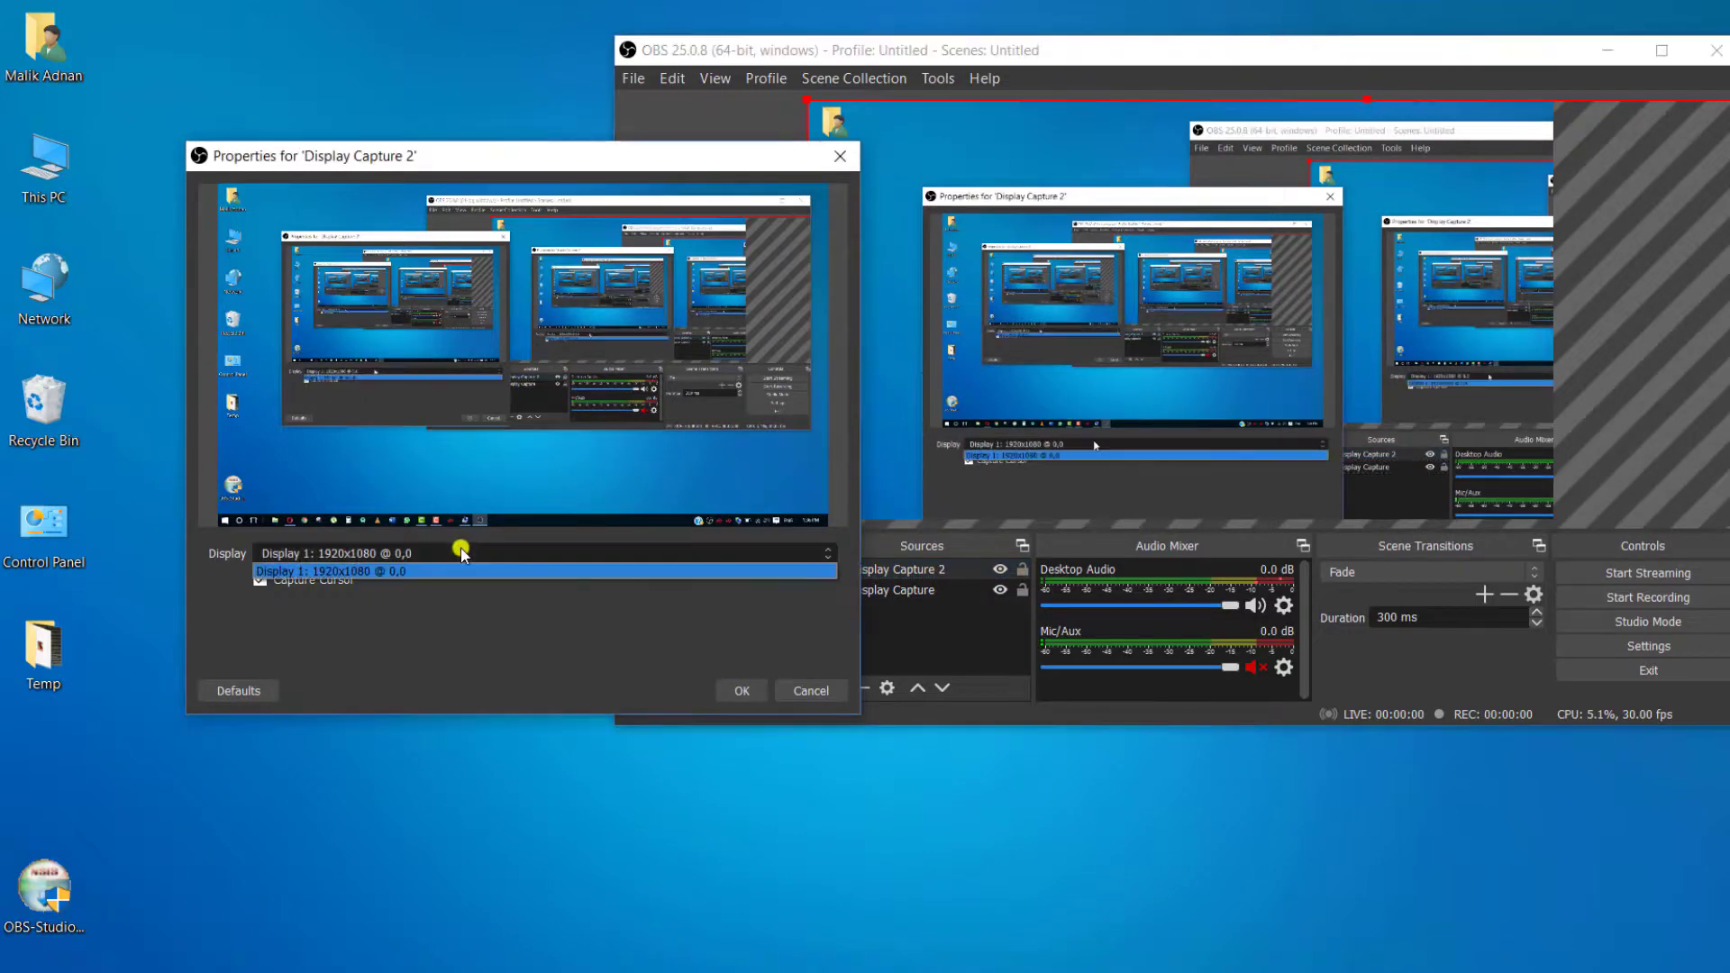
left_click(460, 551)
left_click(839, 160)
left_click_drag(923, 51, 757, 84)
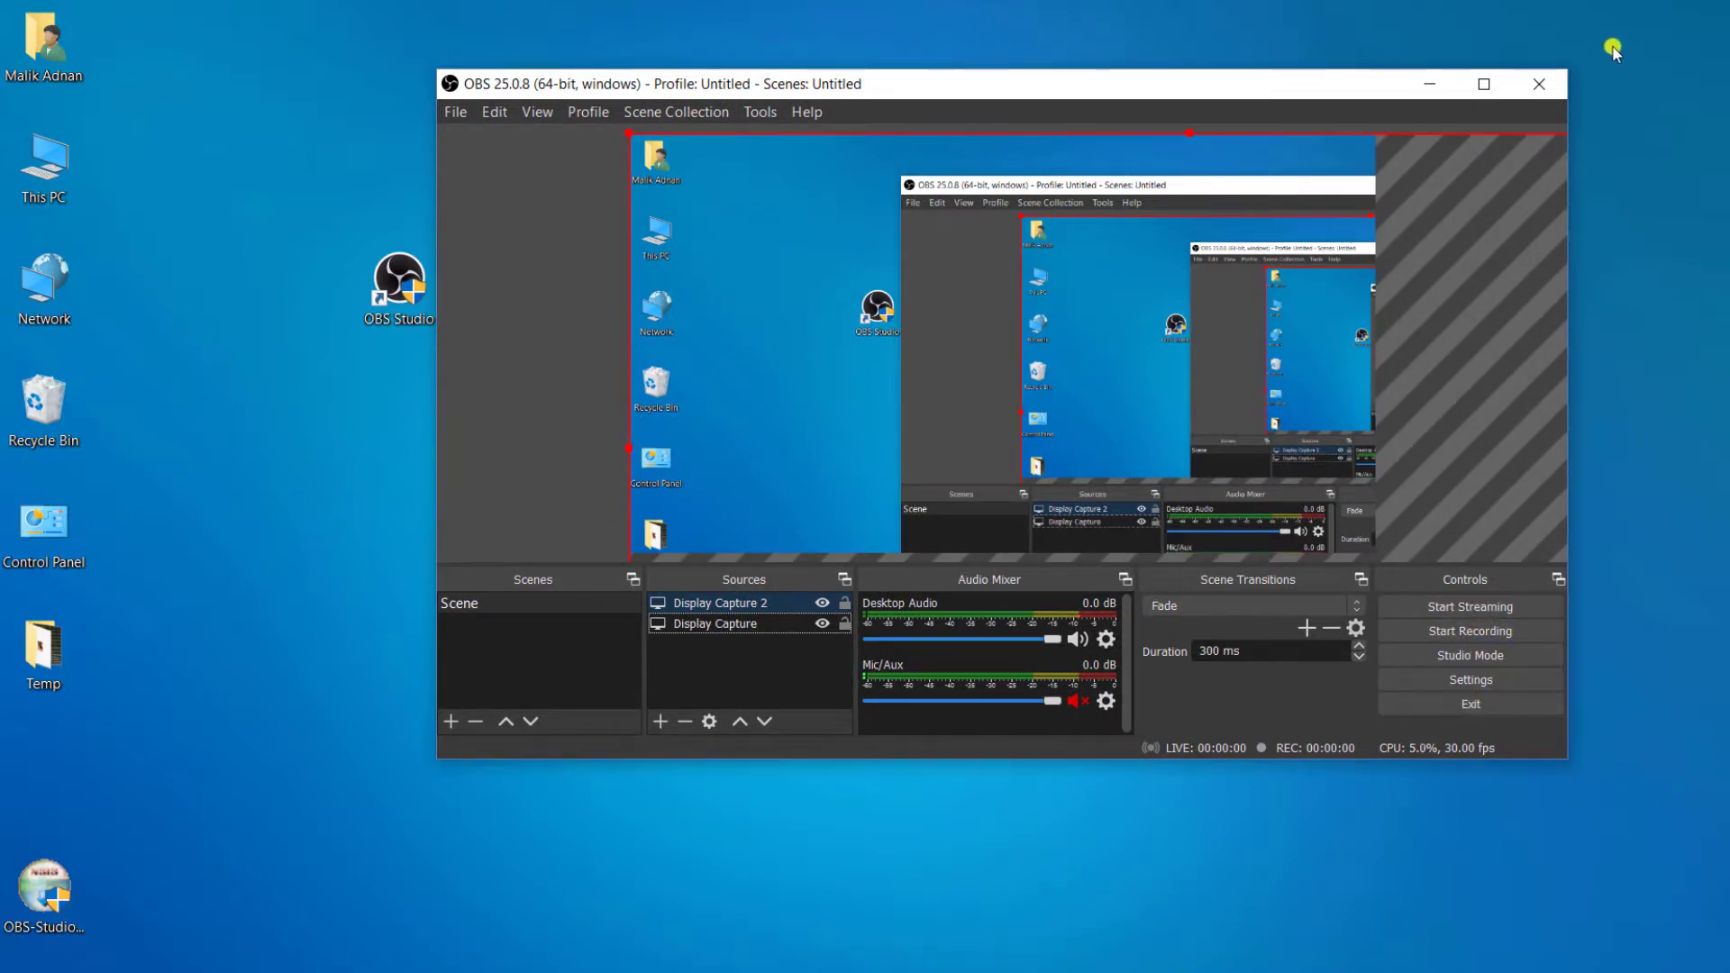
Close OBS Studio and refresh the desktop.
left_click(1539, 83)
right_click(940, 312)
left_click(1003, 417)
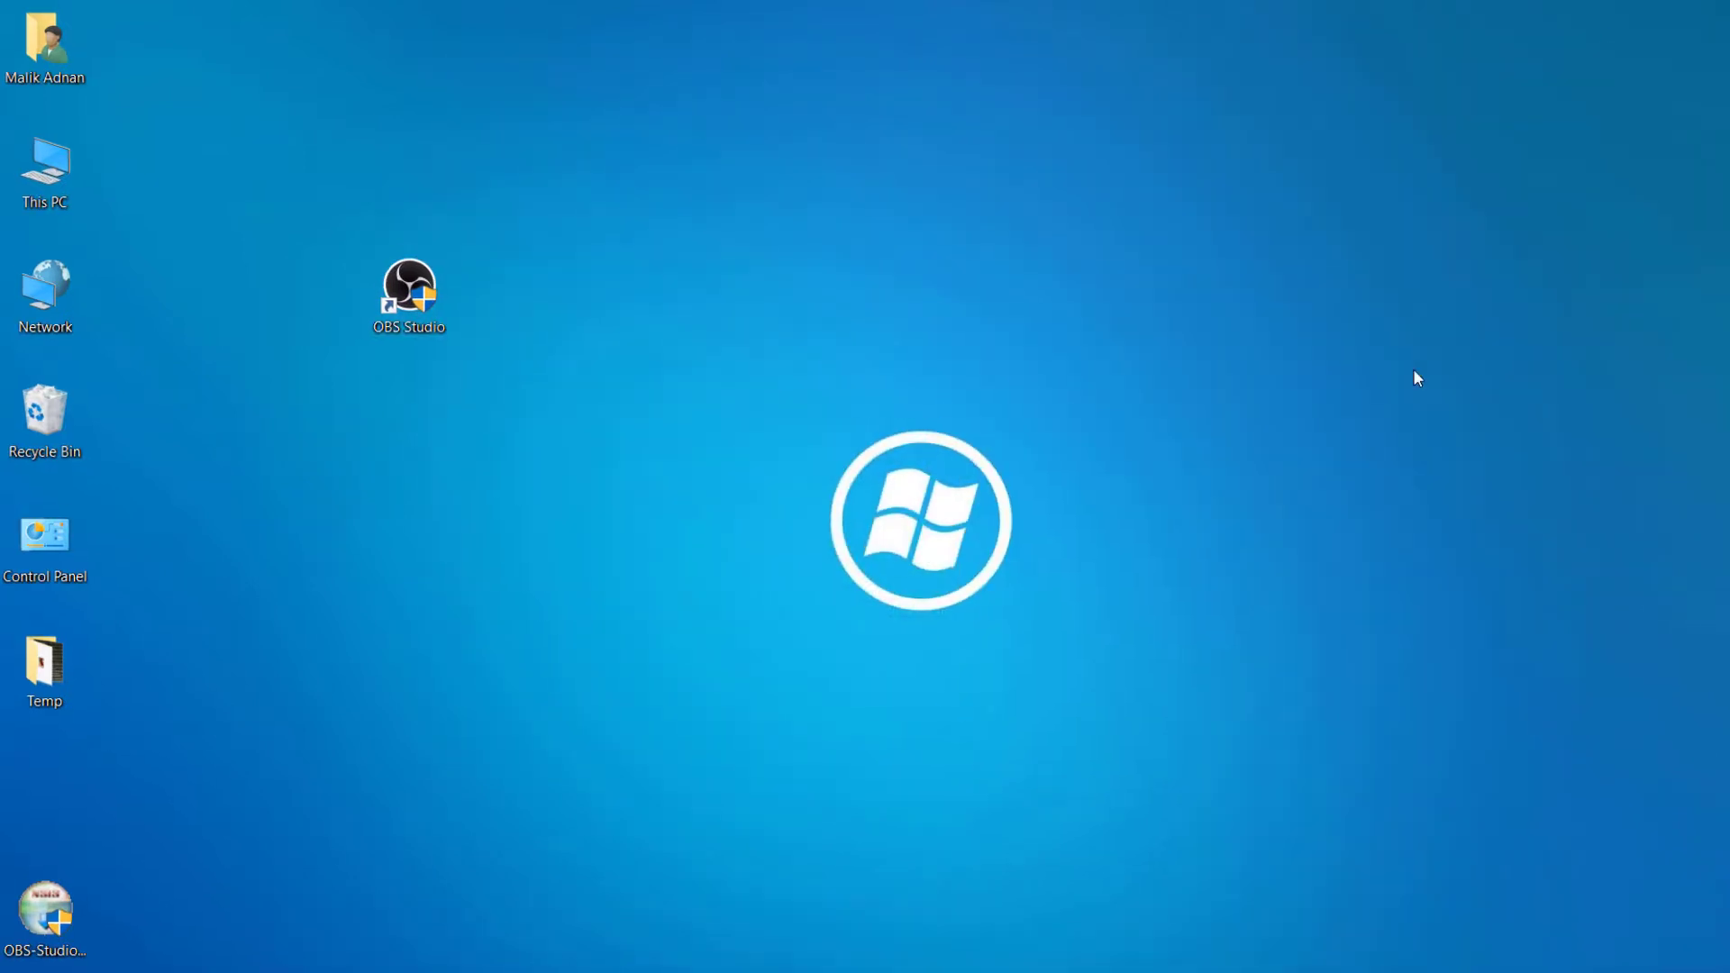